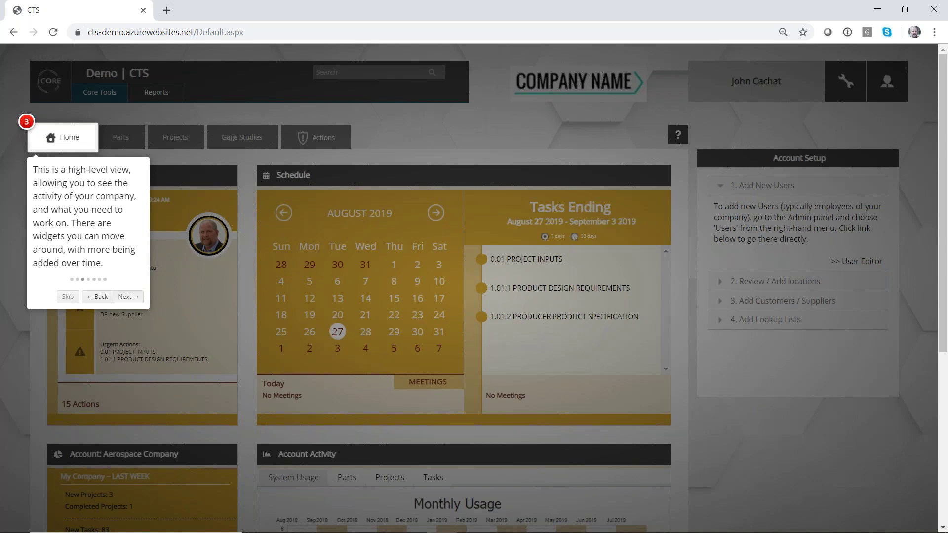
Go through the remaining guided tour tips for Parts, Projects, Gage Studies and Actions, and close the tour.
key(Right)
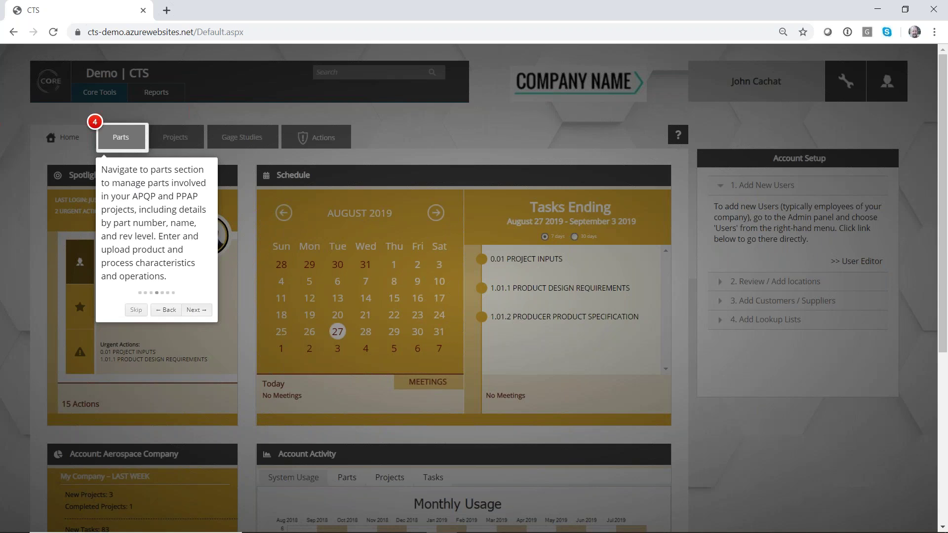
key(Right)
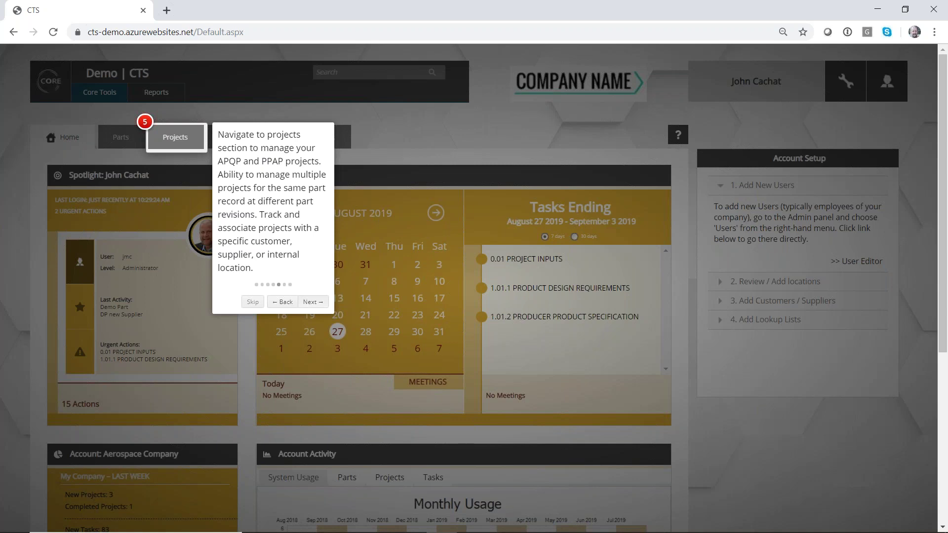
key(Right)
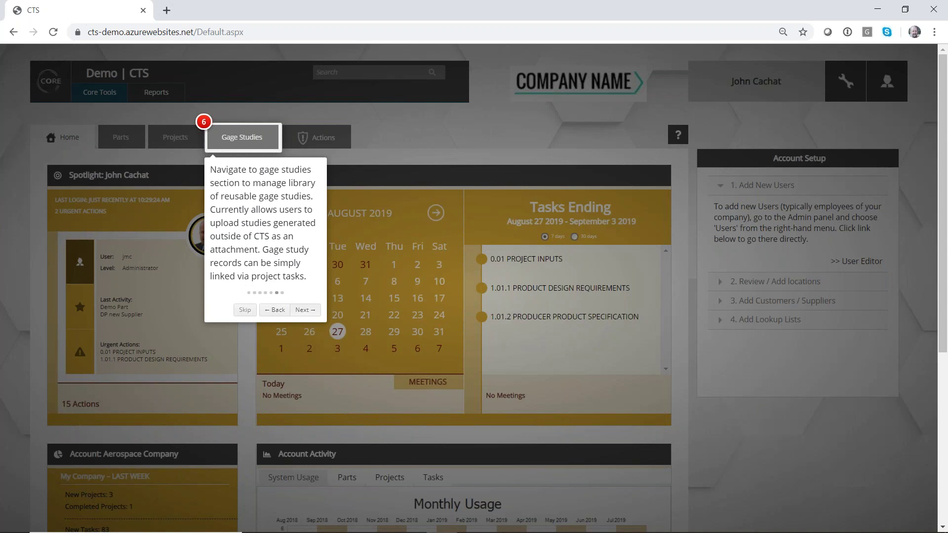
key(Right)
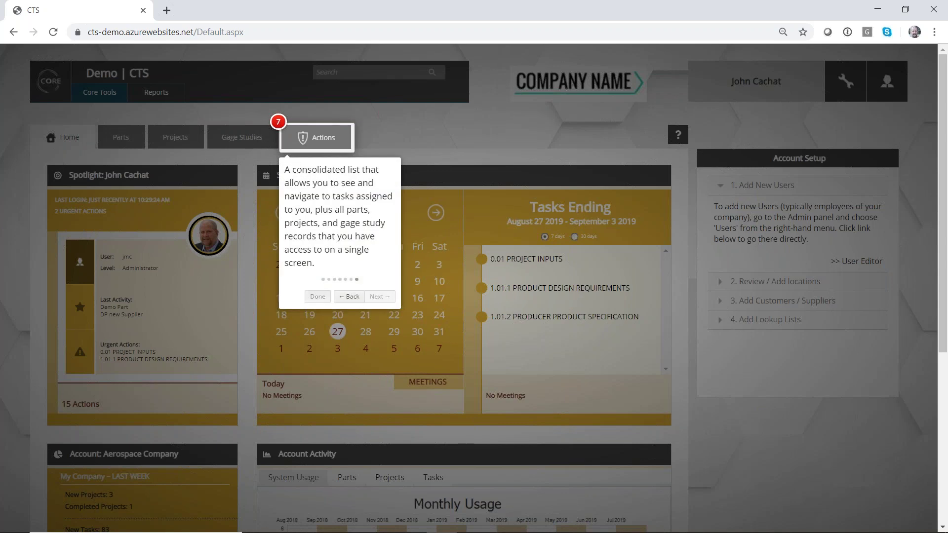
key(Escape)
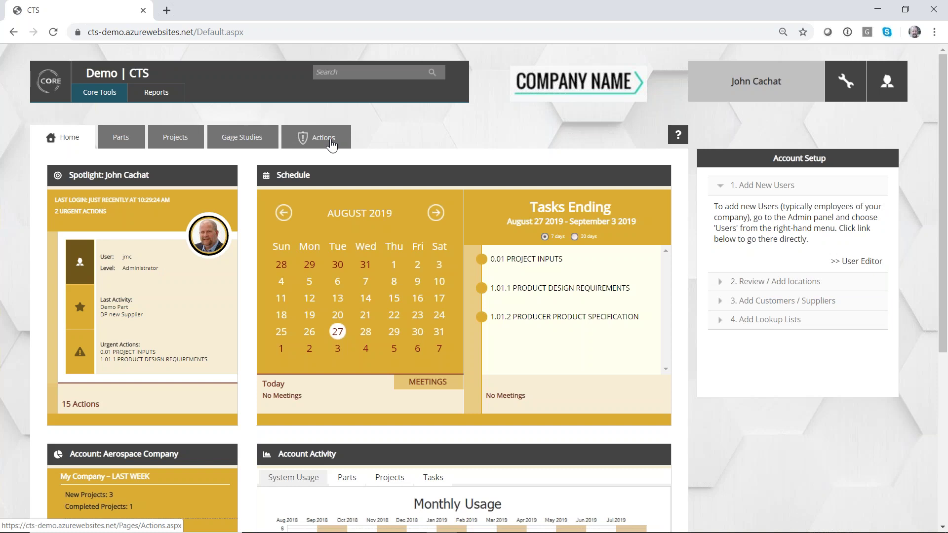
Review the consolidated Actions list, and view and close the details of the assigned task 1.01.1 PRODUCT DESIGN REQUIREMENTS.
click(330, 144)
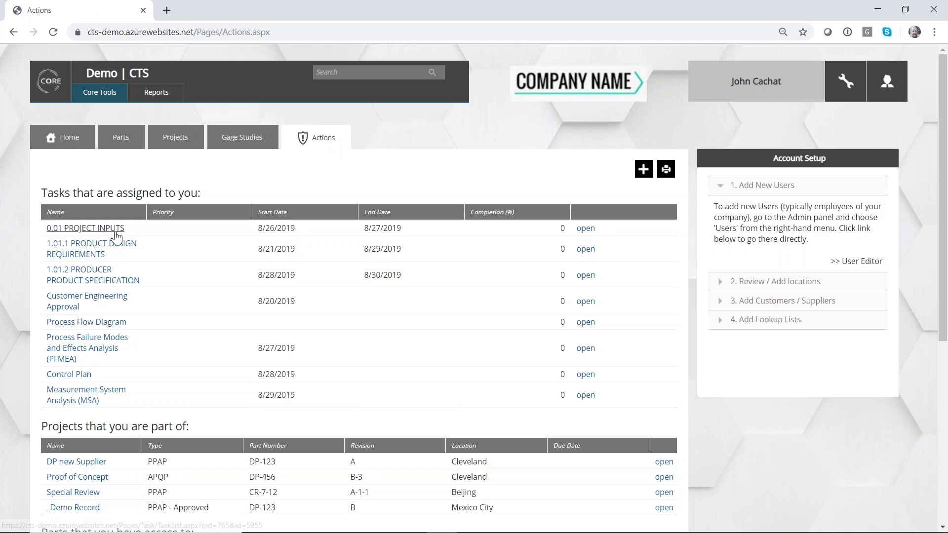
scroll(86, 394, down, 5)
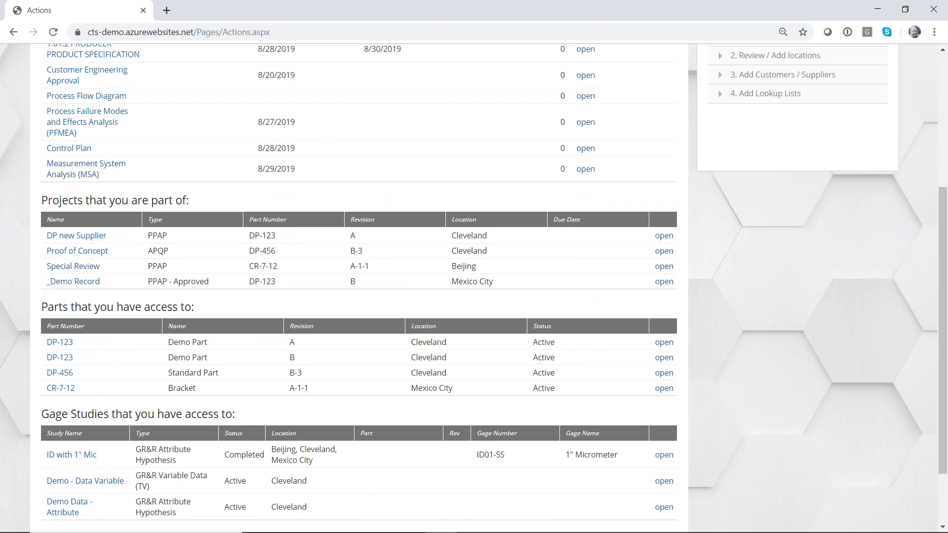
scroll(303, 392, up, 5)
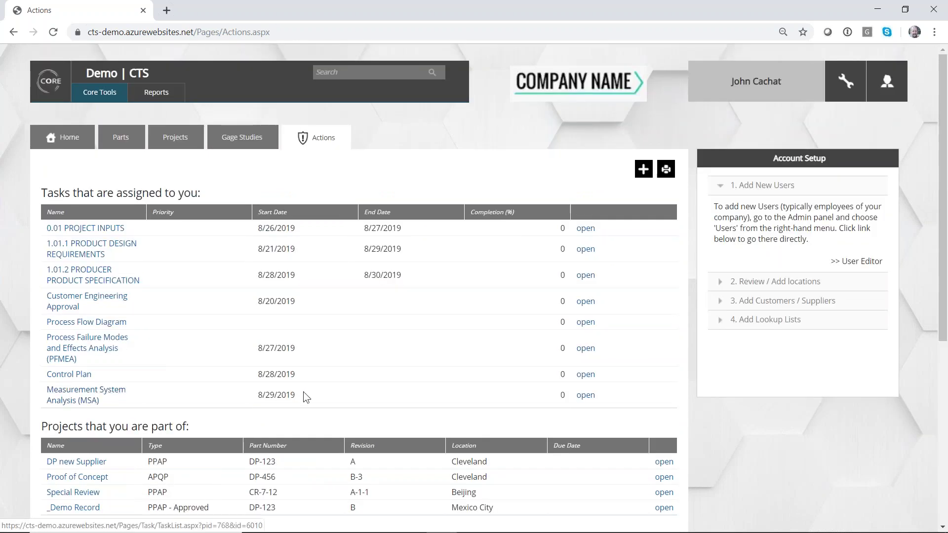
click(74, 250)
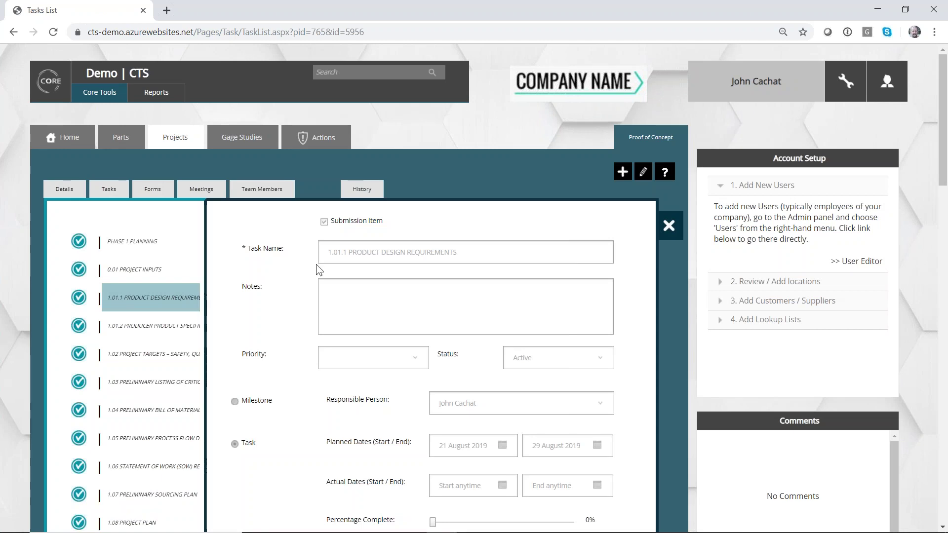
click(668, 228)
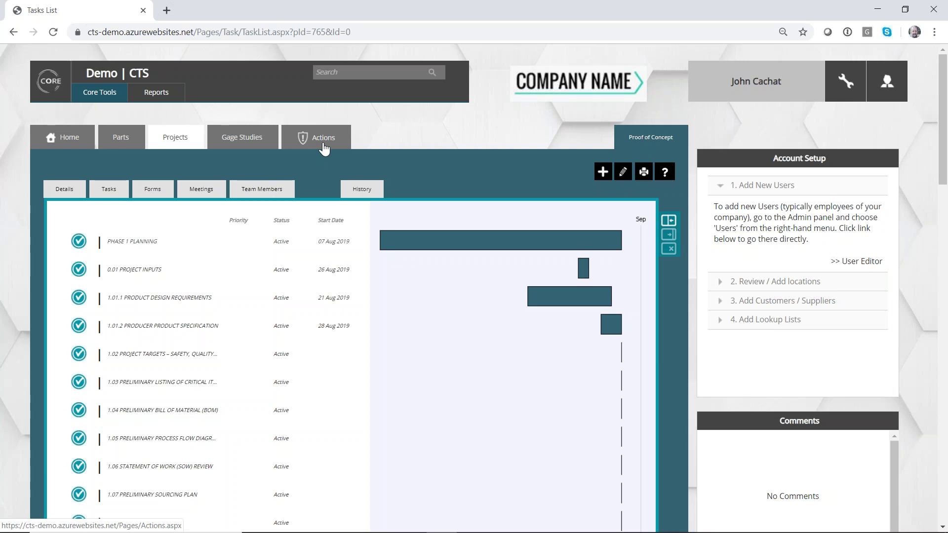
Reorder the project list columns to begin with Part #, Rev and Part Name, and sort by Part # and finally by Part Name.
click(181, 146)
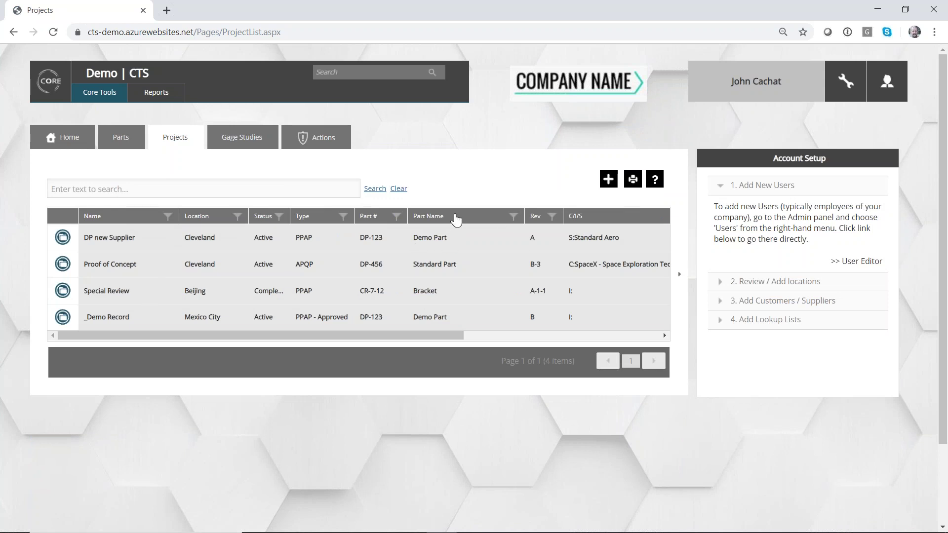
drag(455, 219, 87, 220)
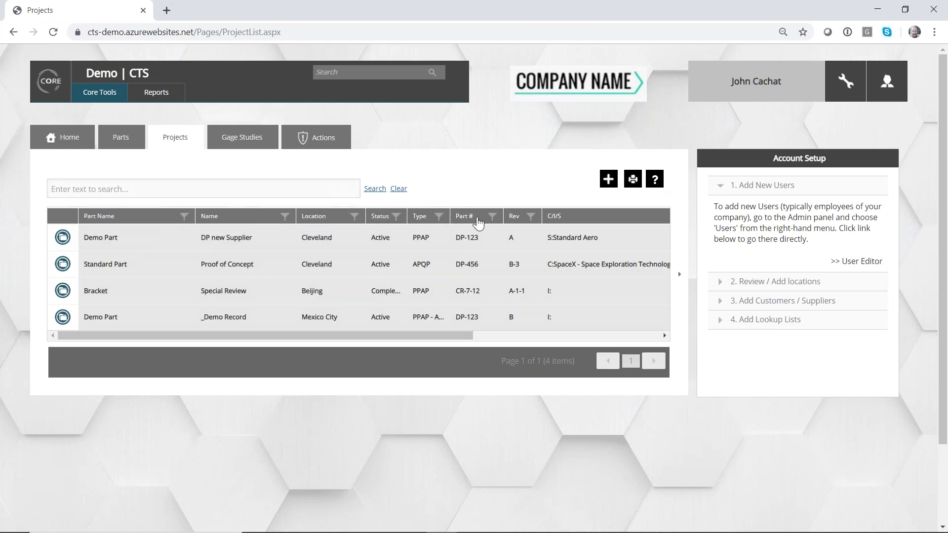
drag(518, 222, 195, 223)
drag(477, 223, 79, 220)
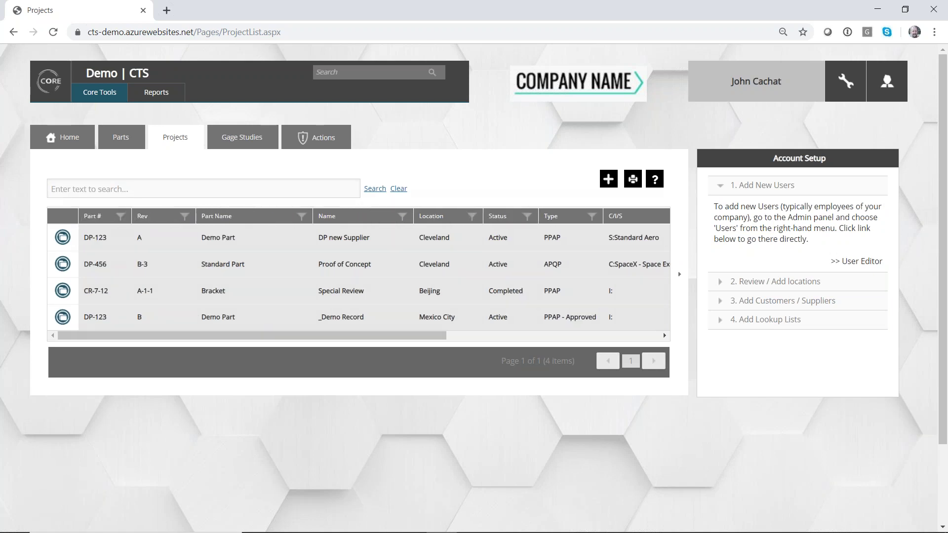
click(92, 219)
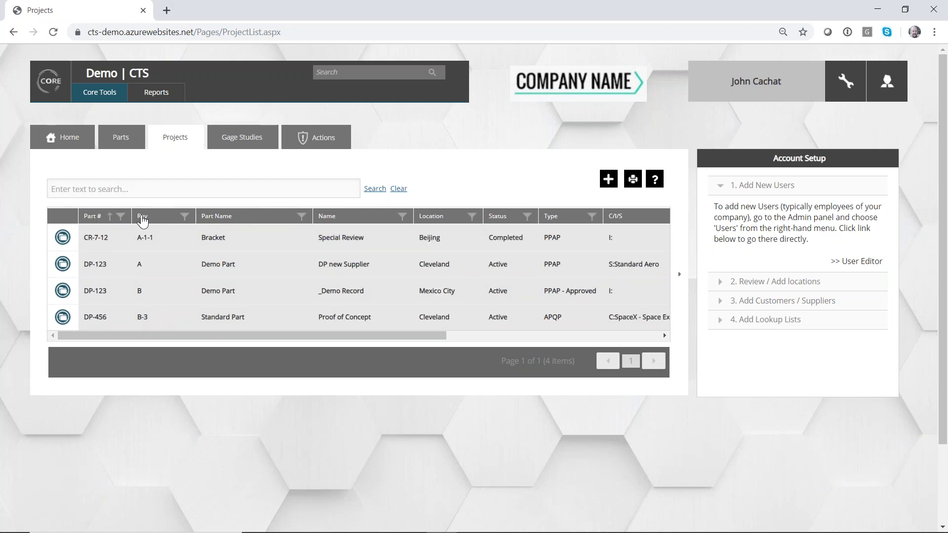
click(216, 220)
Filter the project list to the Cleveland location, and reset the location filter to show all projects.
click(471, 217)
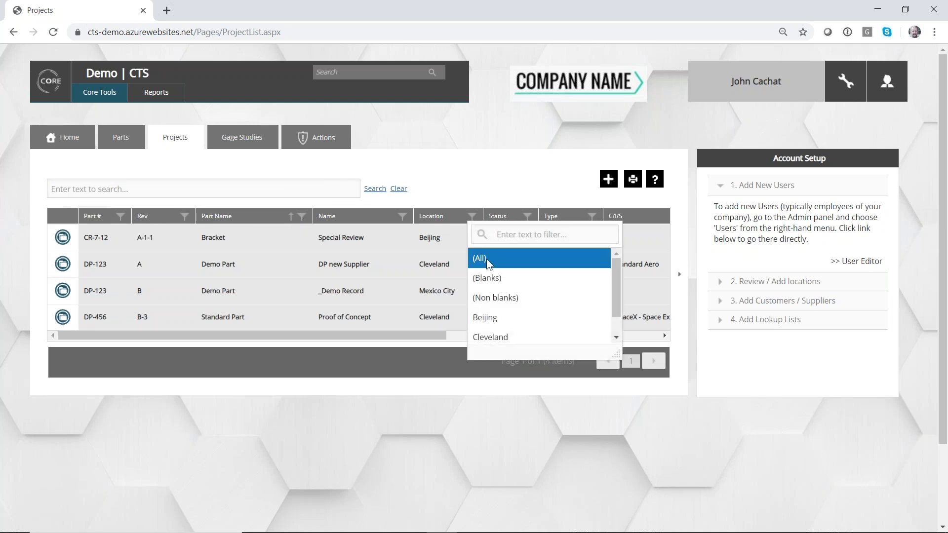
click(487, 338)
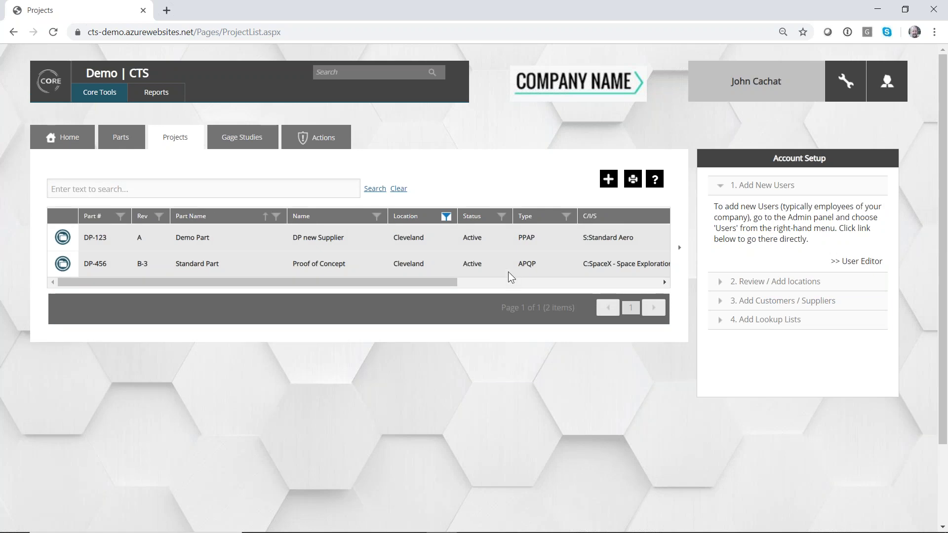
click(445, 217)
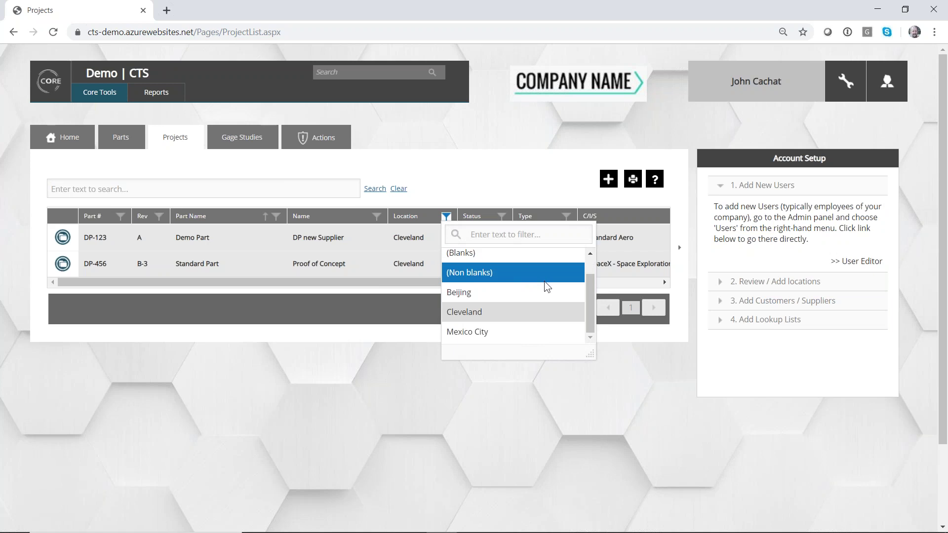
scroll(592, 298, up, 1)
click(489, 253)
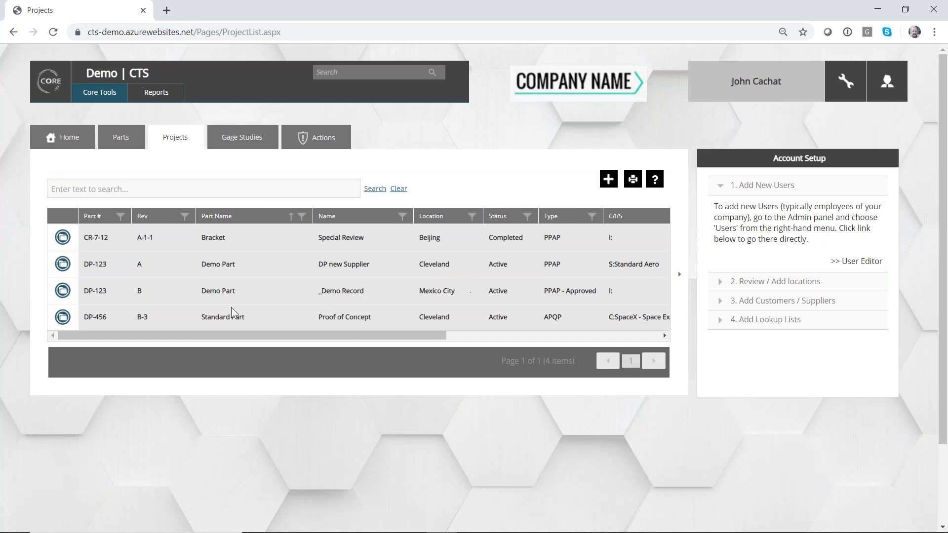
Show the _Demo Record project's task list without the Gantt chart and switch it to inline editing.
click(62, 291)
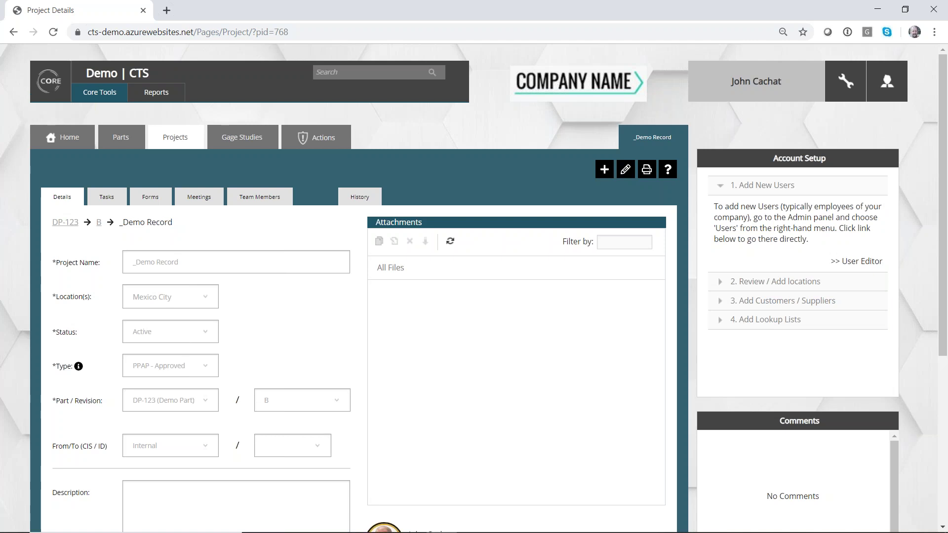
click(119, 204)
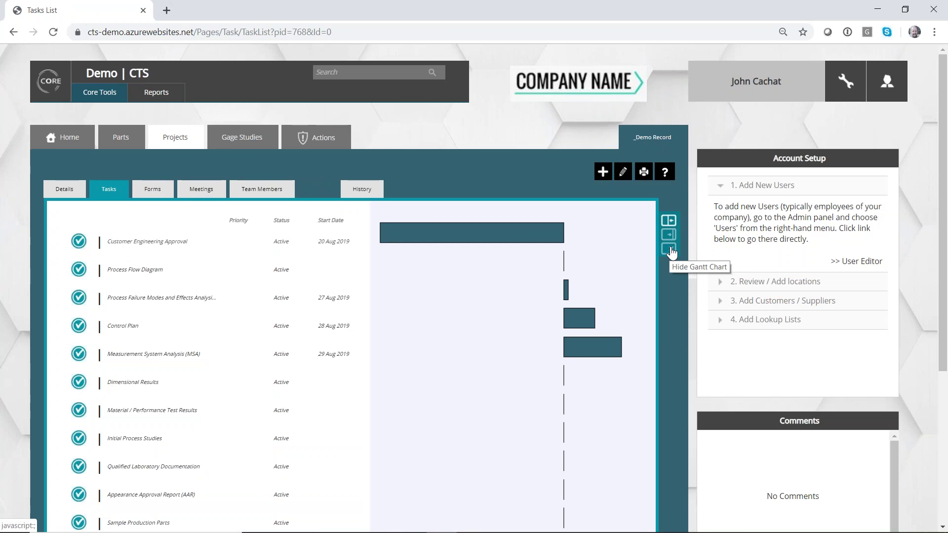
click(669, 249)
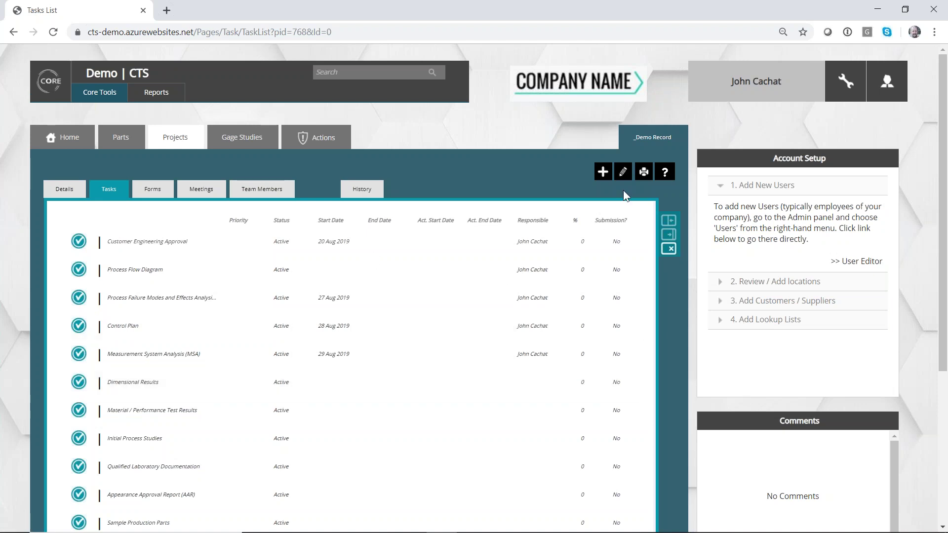
click(623, 173)
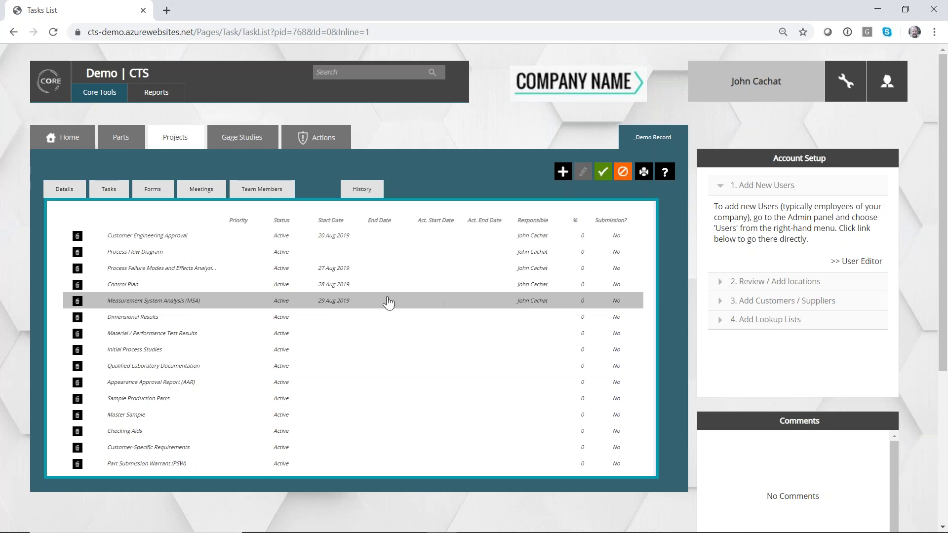
Try to save 22 August 2019 as the end date of the Measurement System Analysis (MSA) task.
click(387, 301)
click(400, 300)
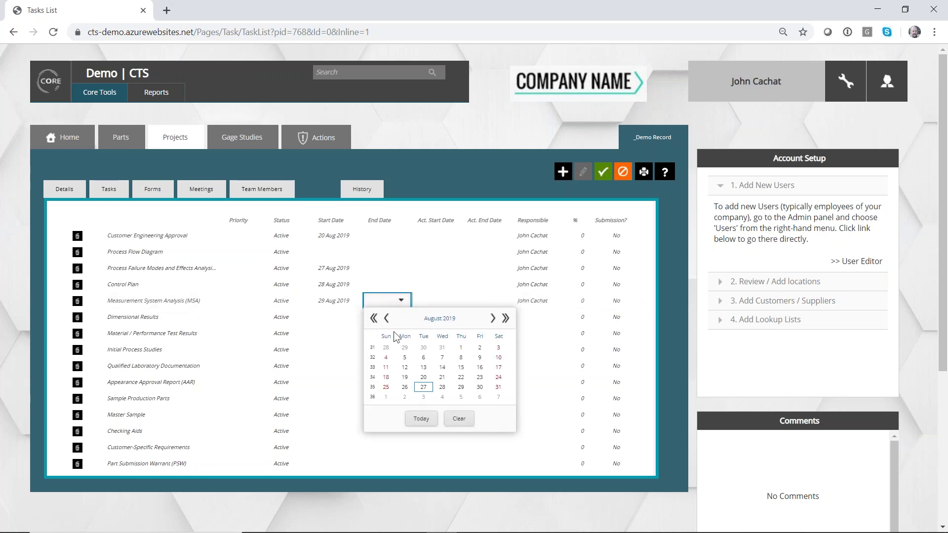
click(450, 378)
click(446, 300)
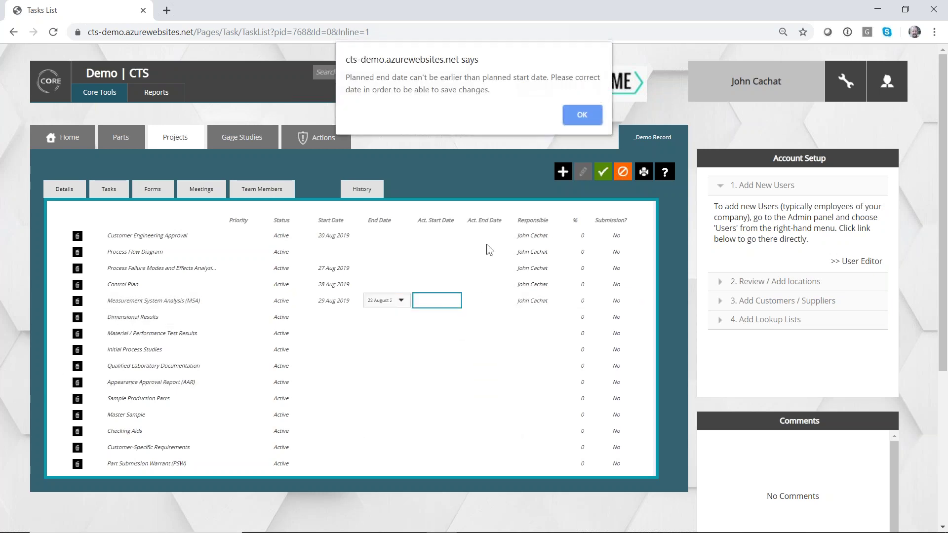
click(576, 116)
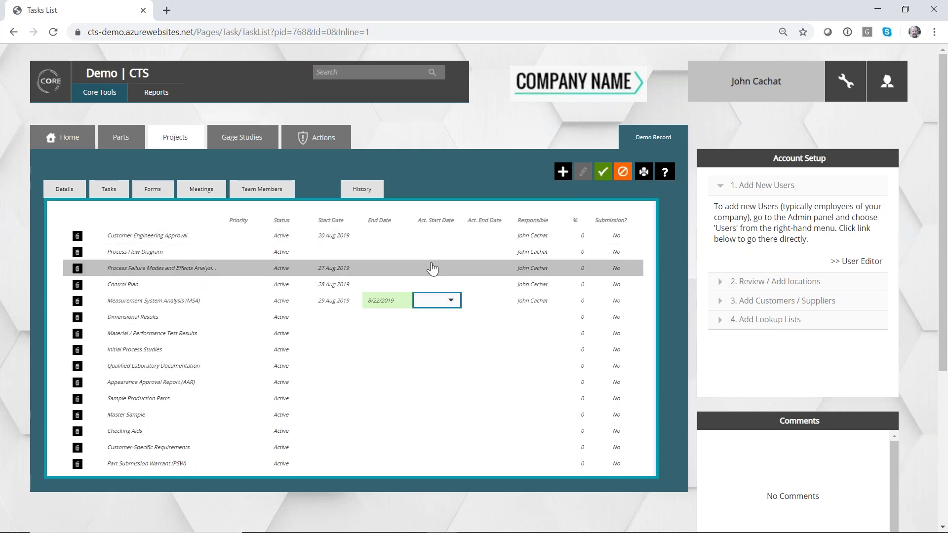
click(602, 174)
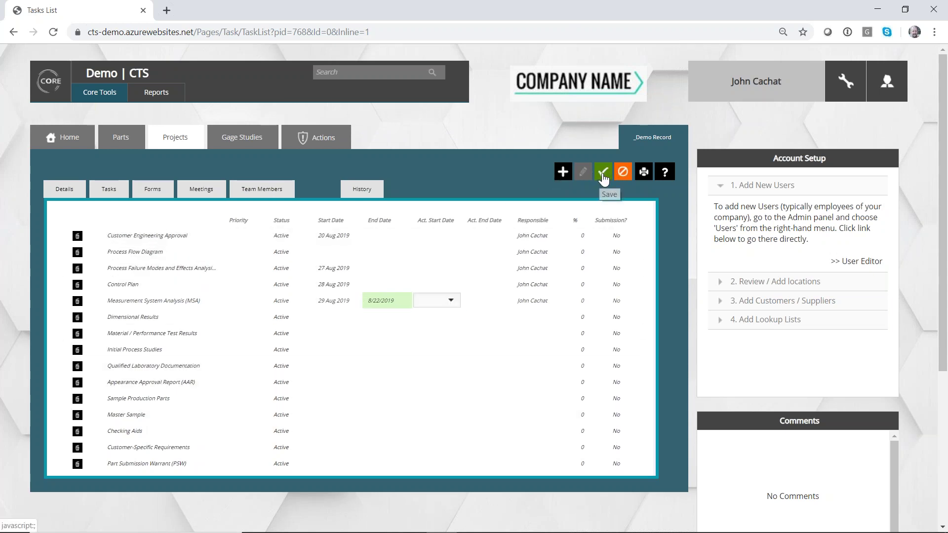
click(588, 118)
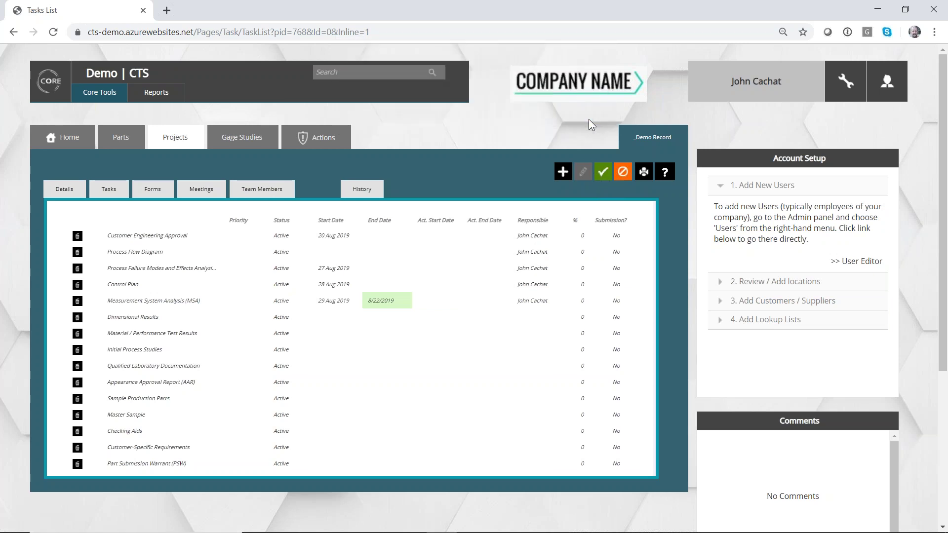
Set the end date of the Measurement System Analysis (MSA) task to 30 August 2019 and save the task list.
click(395, 300)
click(401, 300)
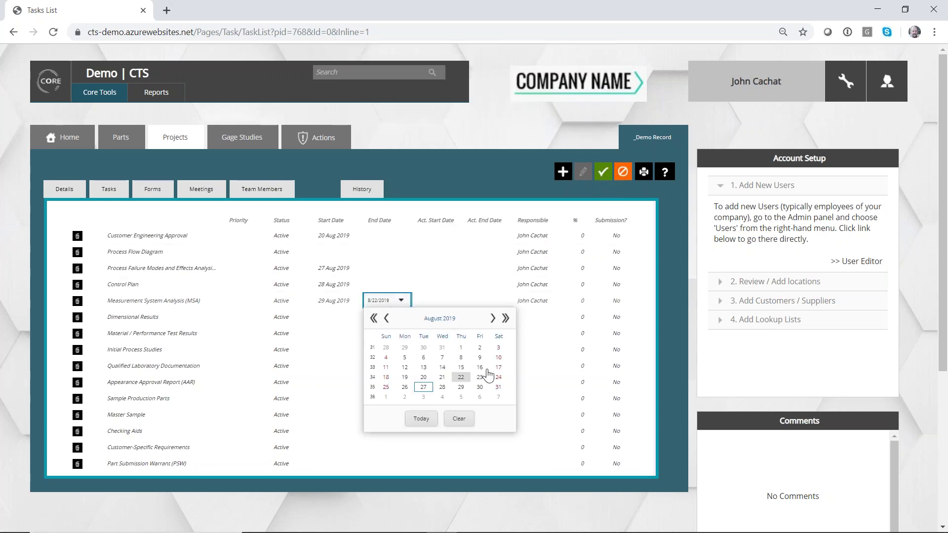
click(479, 388)
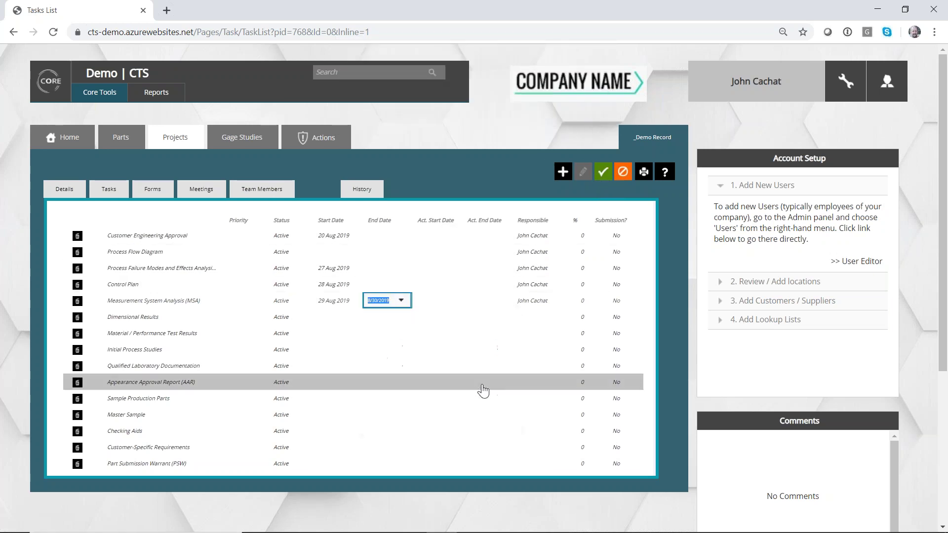
click(603, 173)
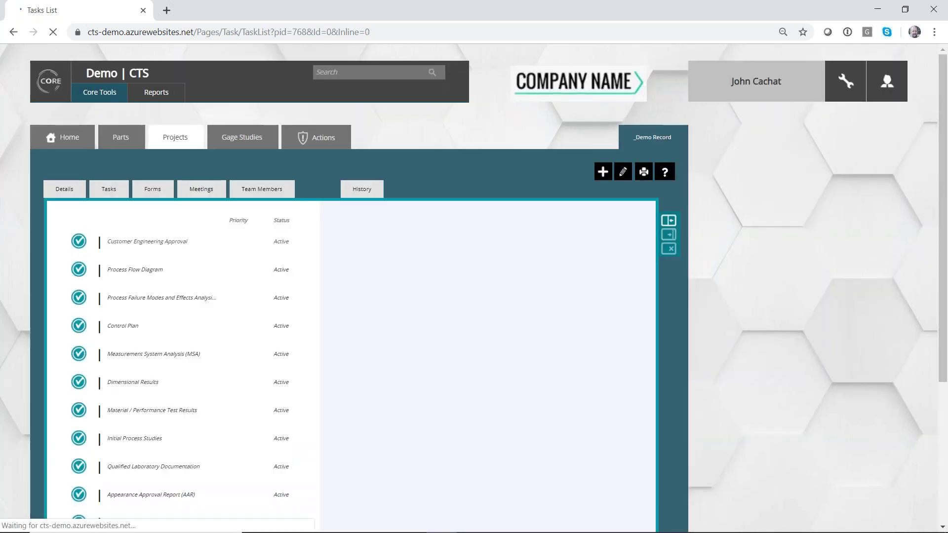
Hide the Gantt chart and sort the tasks by Responsible in descending order, and finally by Start Date ascending.
click(667, 247)
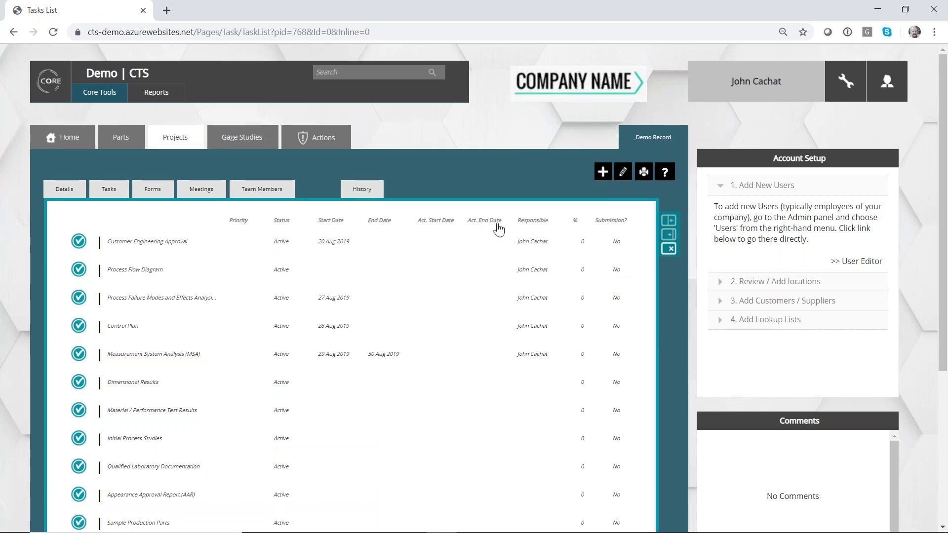
click(531, 226)
click(532, 226)
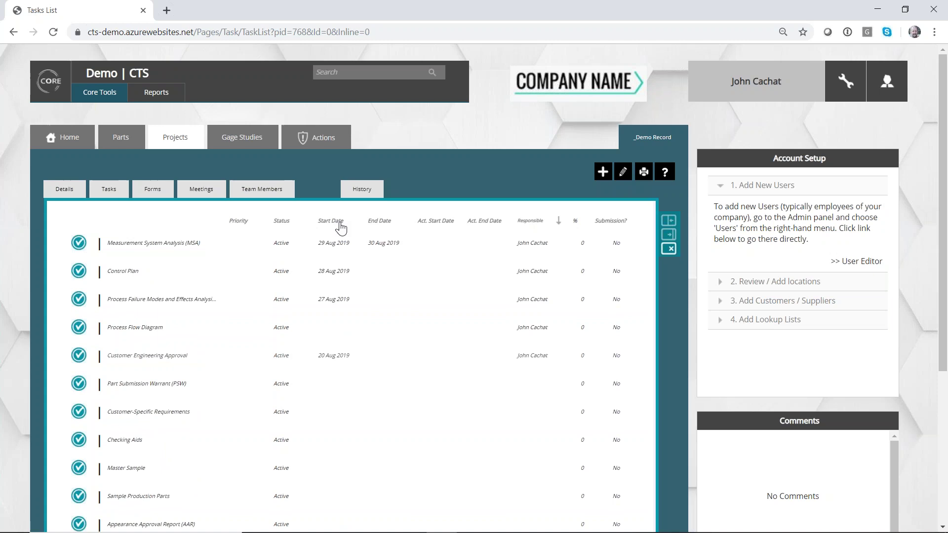
click(341, 226)
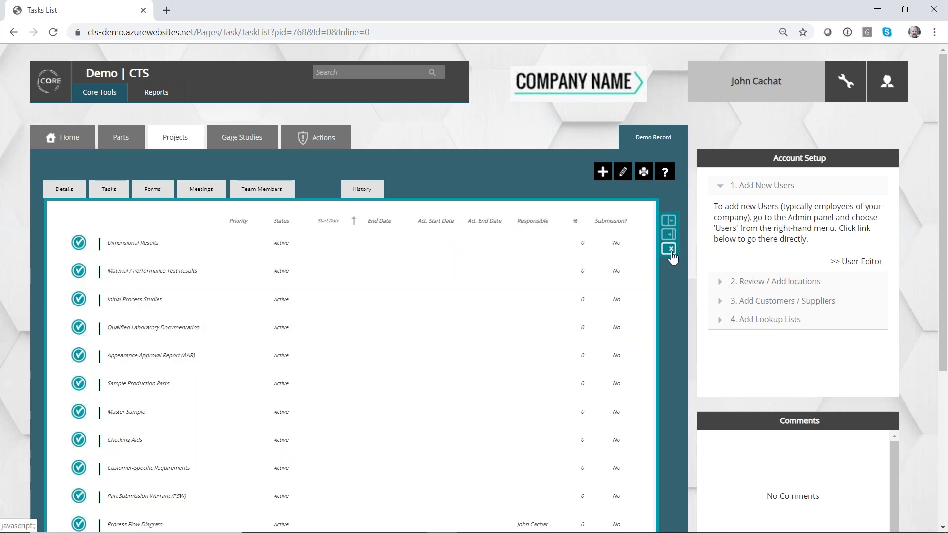
Show the Gantt chart beside the sorted tasks, and return the task list to inline editing.
click(668, 223)
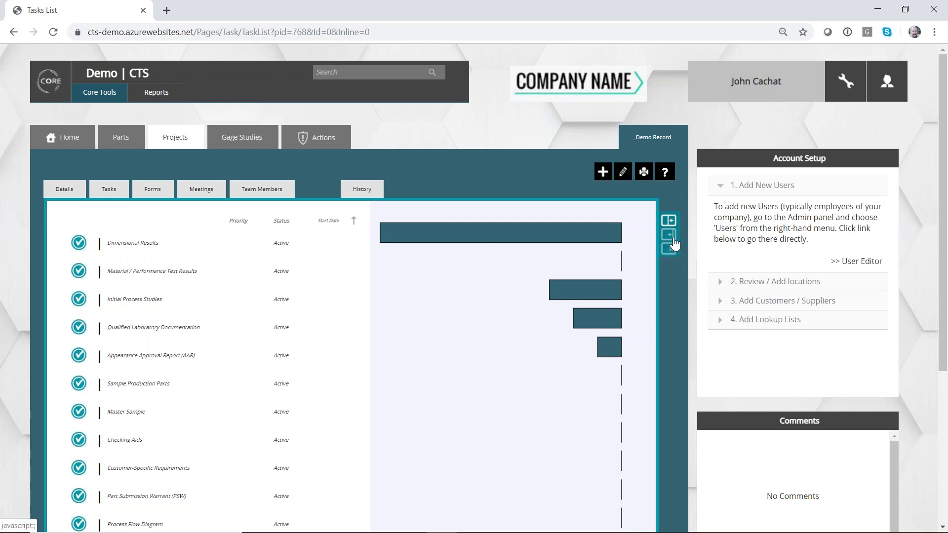
double_click(140, 299)
click(617, 173)
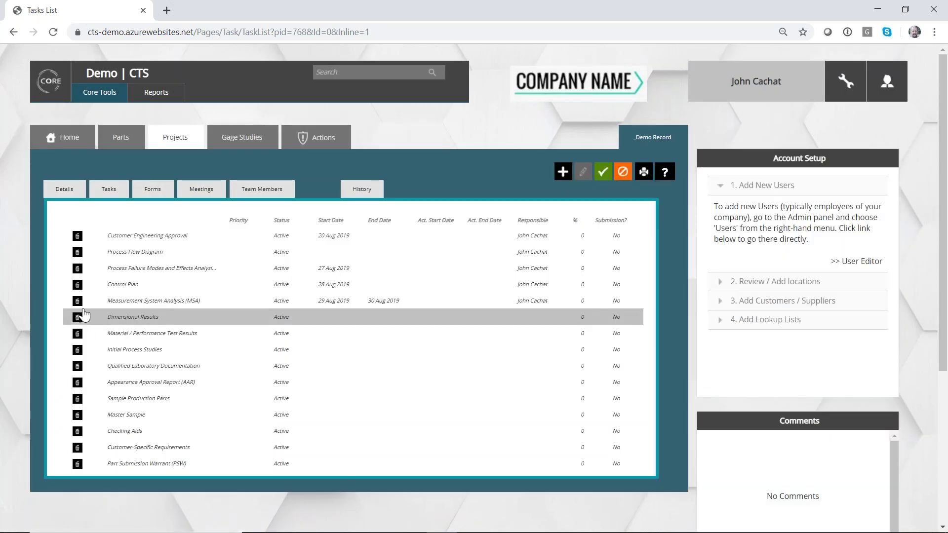
Set the Measurement System Analysis (MSA) task to 50 percent complete and save the task list.
click(103, 303)
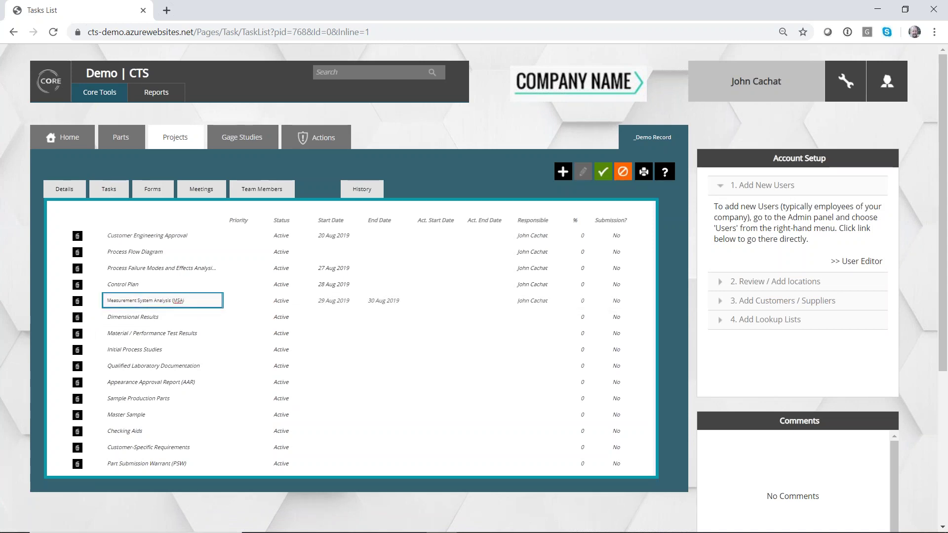
click(588, 300)
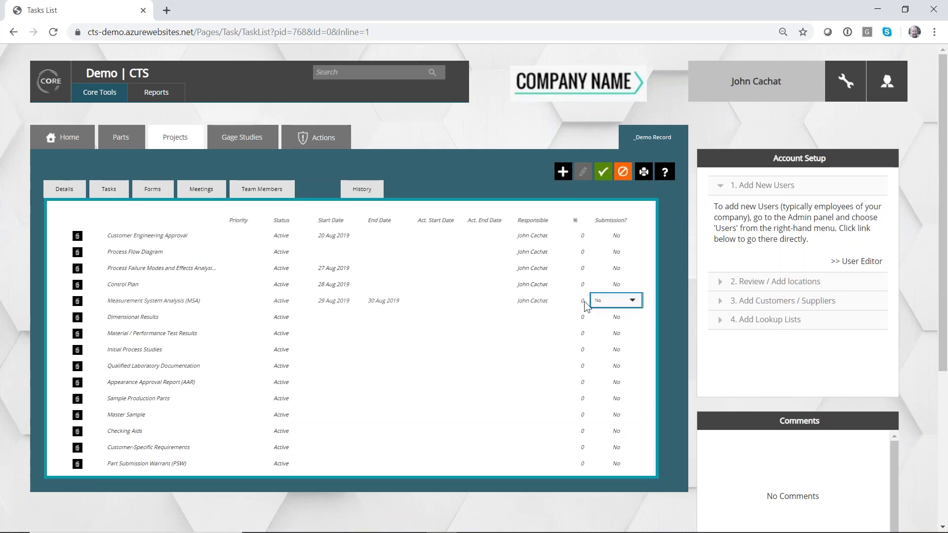
double_click(584, 303)
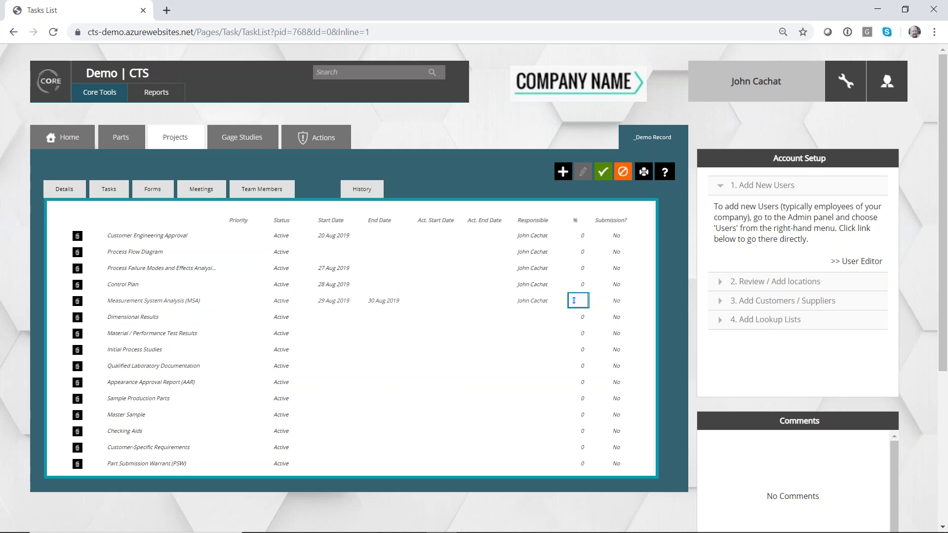
text(50)
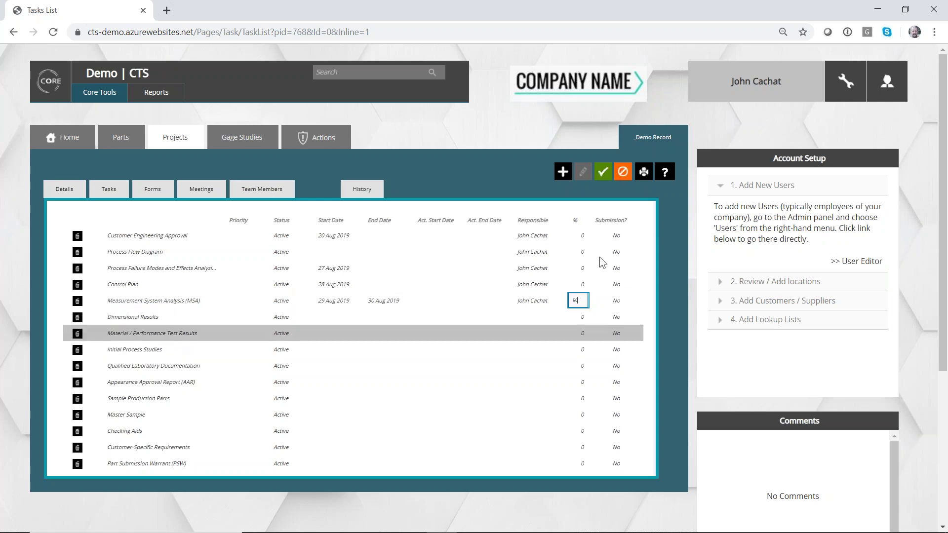
click(603, 173)
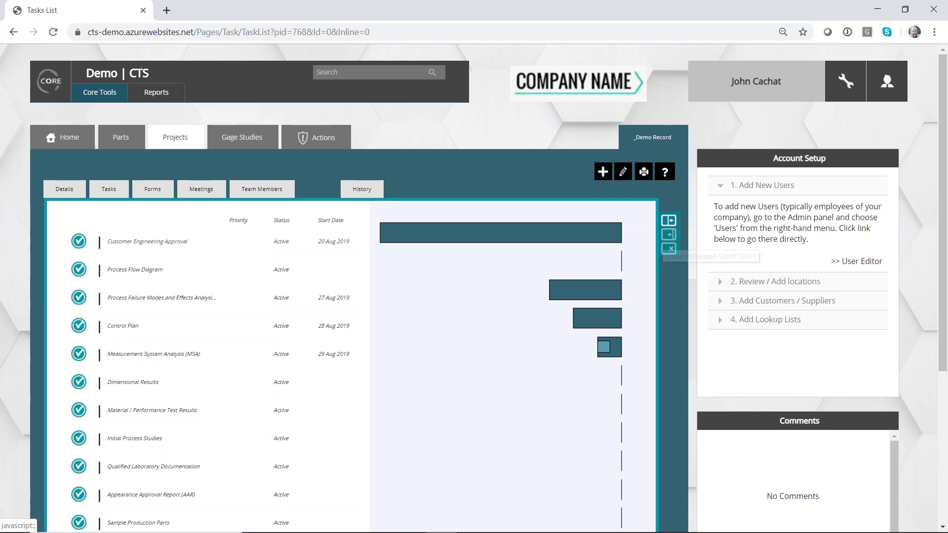
Narrow the Gantt chart beside the _Demo Record tasks, and finally hide it to show all task columns.
click(668, 235)
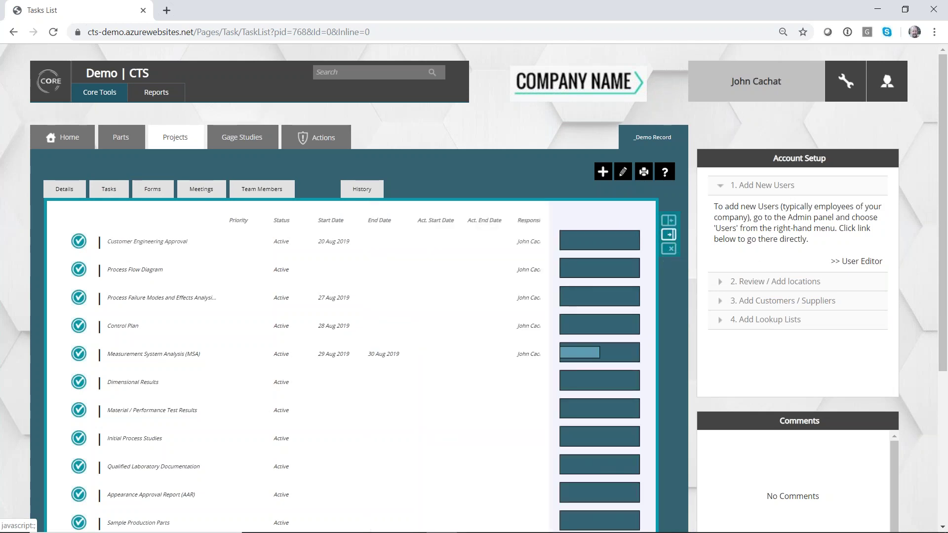
click(670, 249)
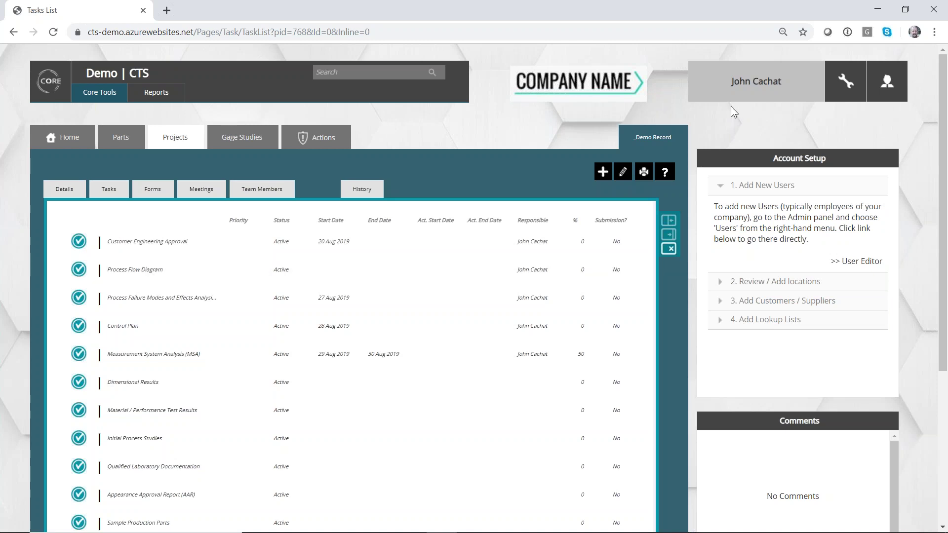
Open the Task Template Library in the administration area.
click(851, 91)
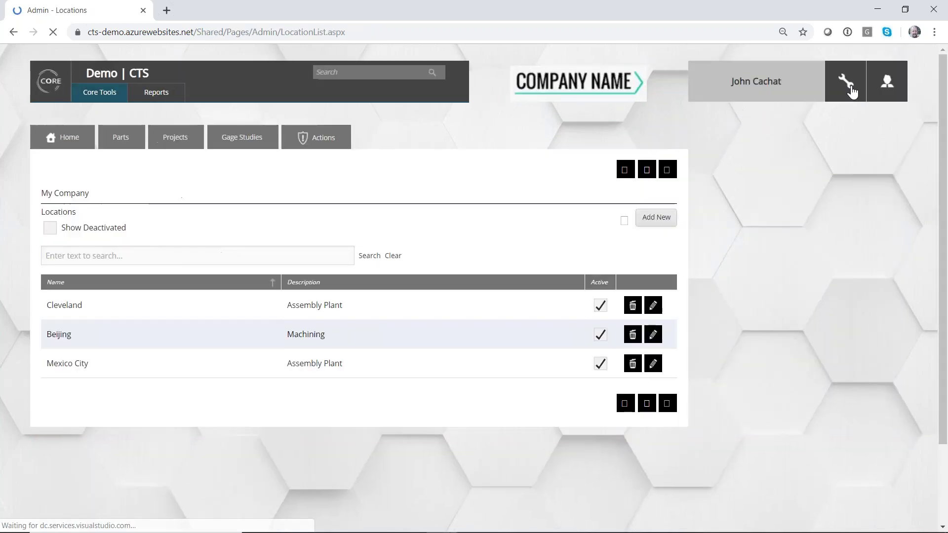
scroll(785, 299, down, 1)
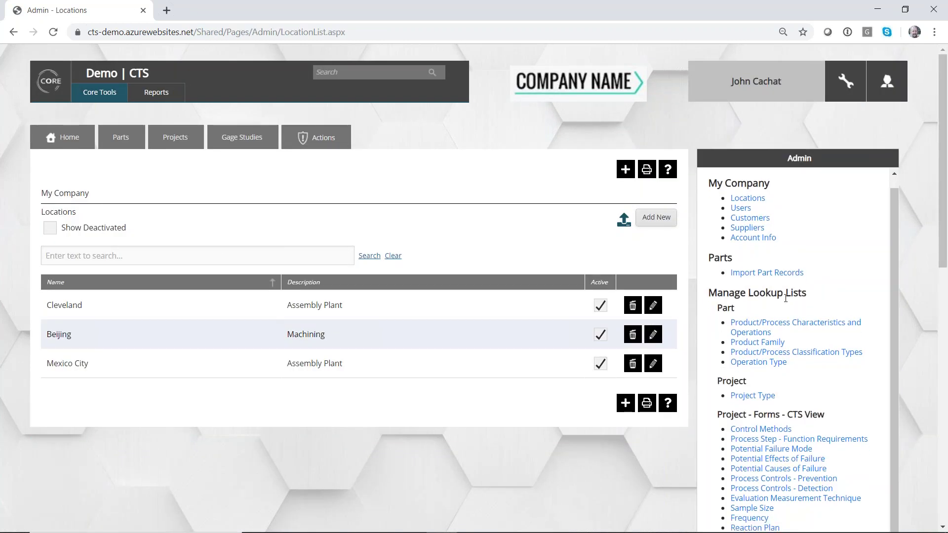
drag(943, 247, 904, 386)
click(779, 349)
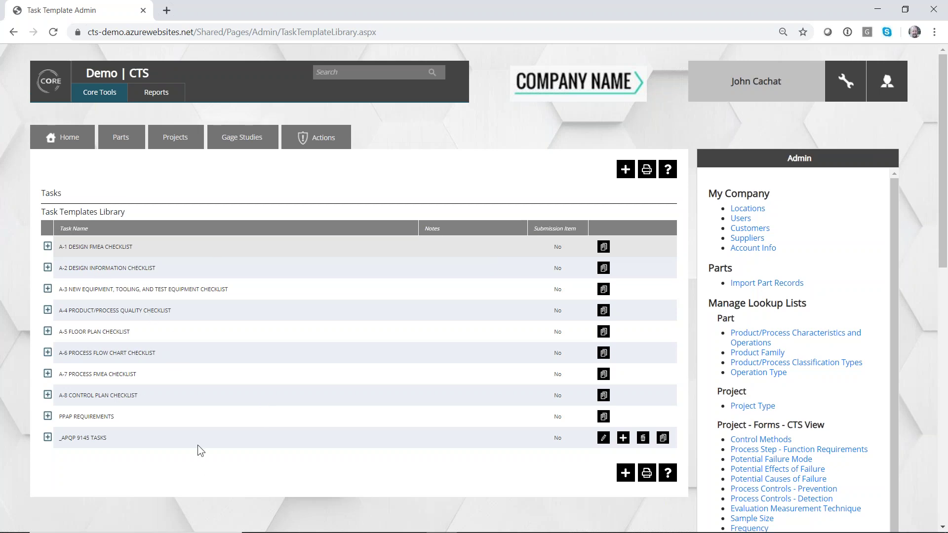
Expand the _APQP 9145 TASKS template, review its phases and tasks, and collapse it.
click(48, 438)
scroll(202, 378, down, 5)
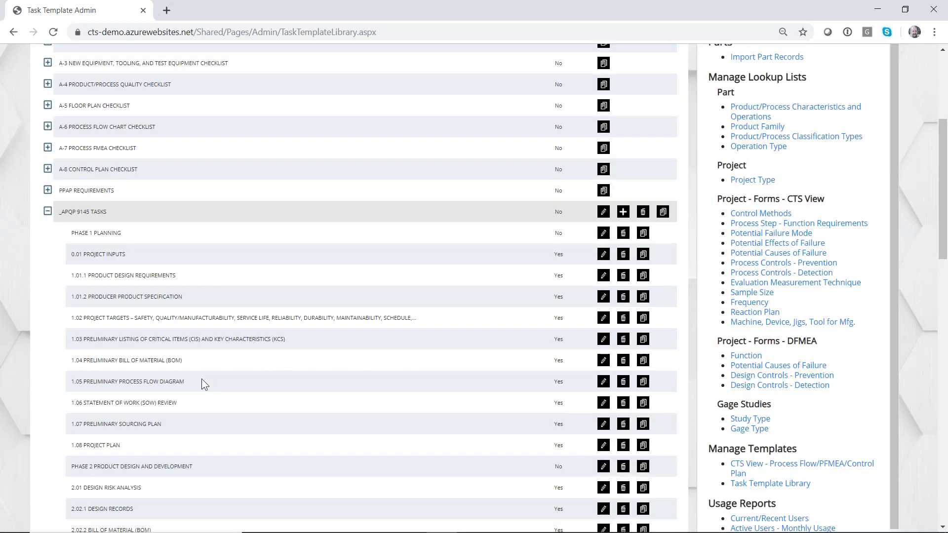
scroll(201, 378, down, 14)
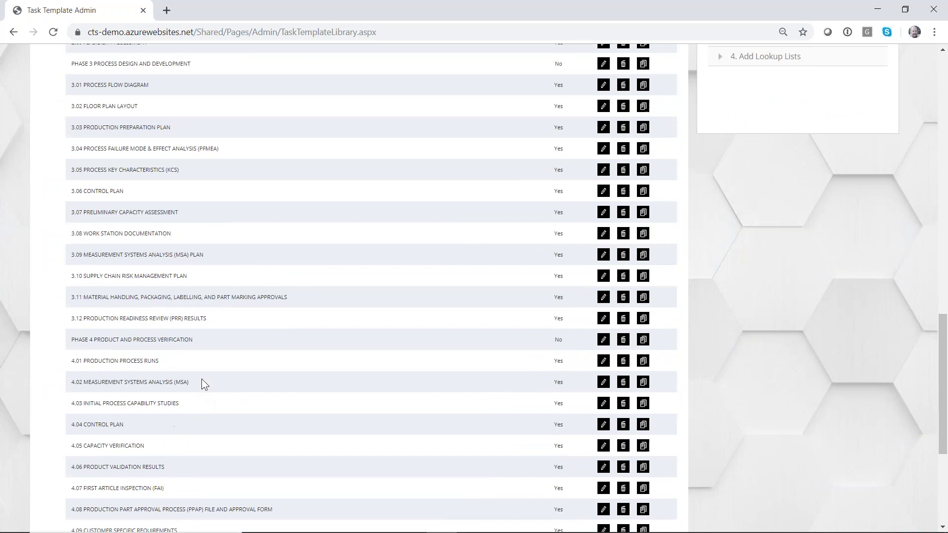
scroll(201, 379, up, 15)
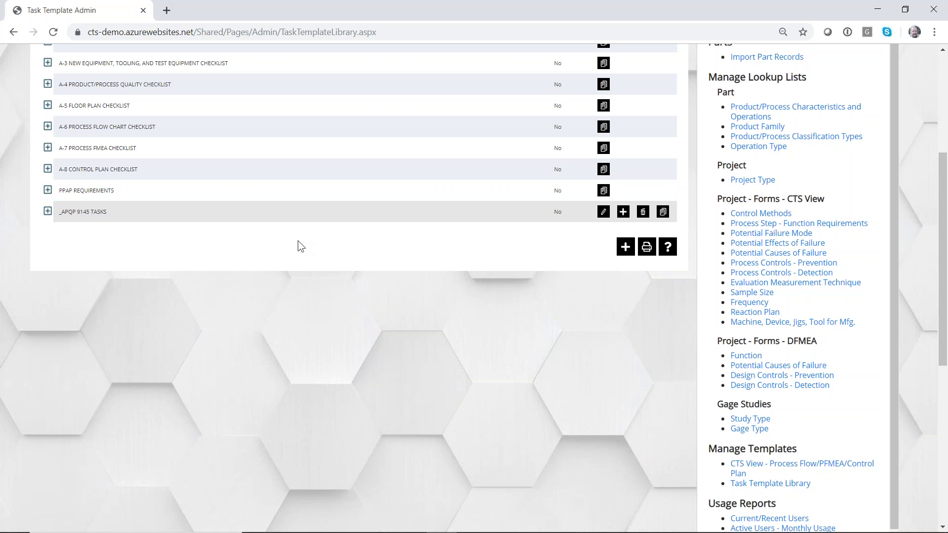
scroll(298, 241, up, 5)
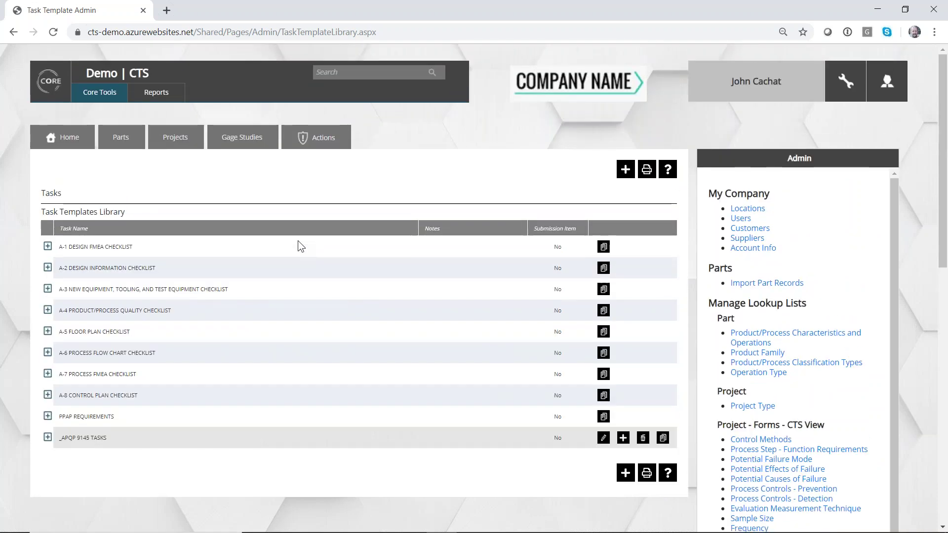
Open the DP new Supplier project's task list for inline editing and expand PPAP REQUIREMENTS.
click(170, 143)
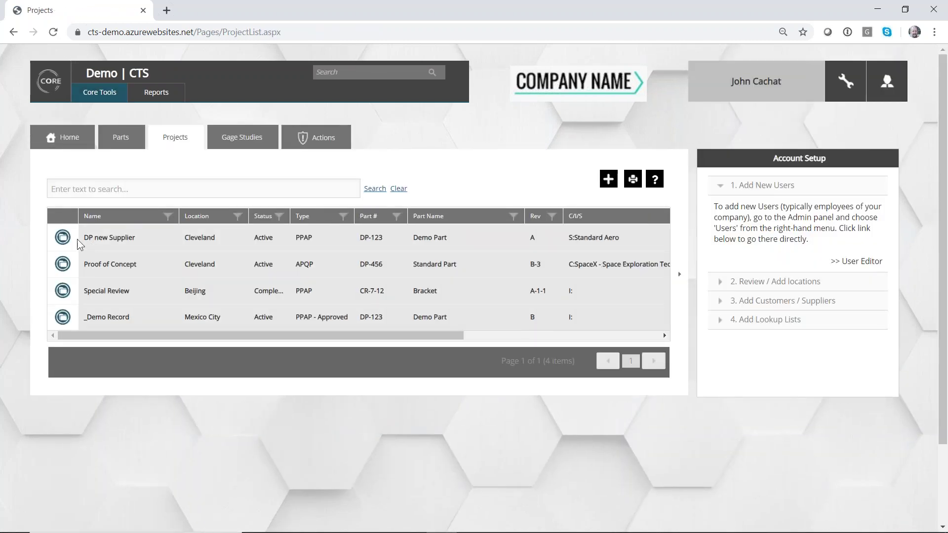
click(62, 238)
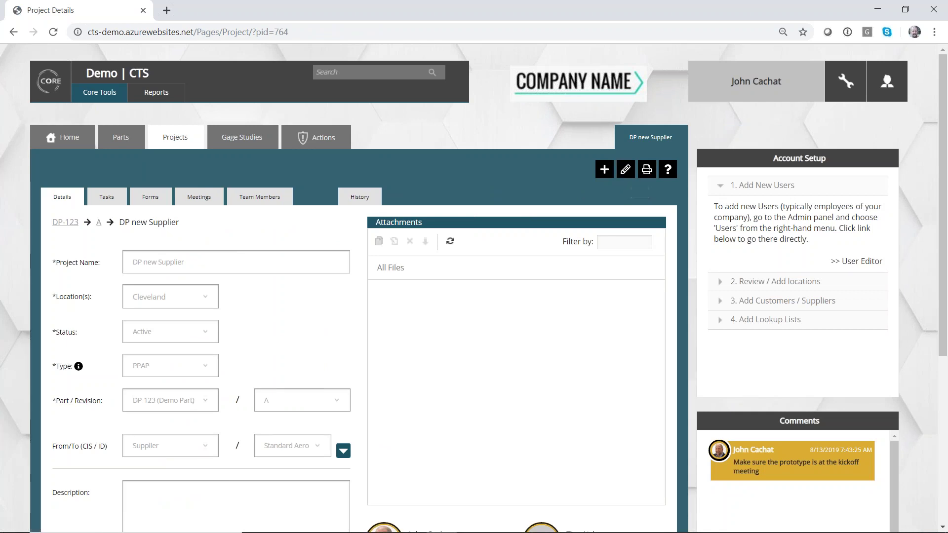
click(110, 197)
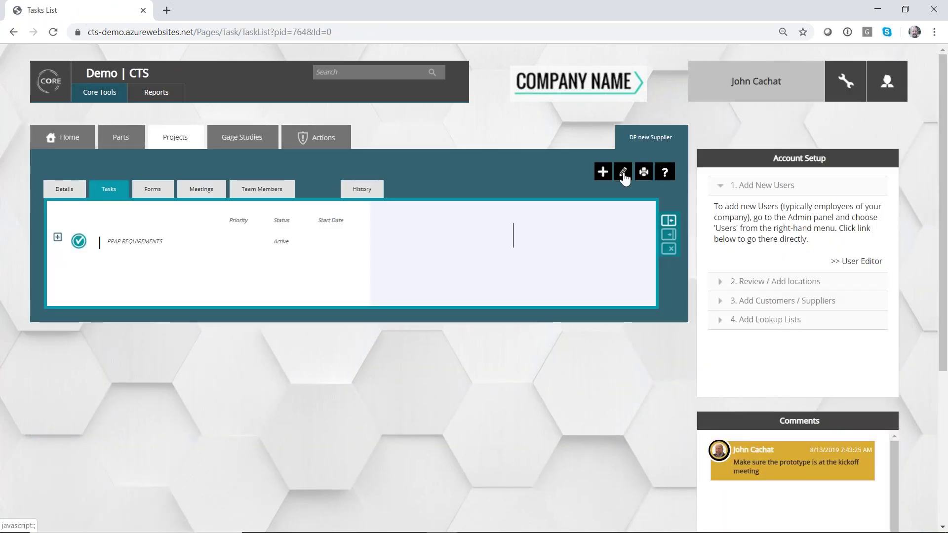
click(624, 173)
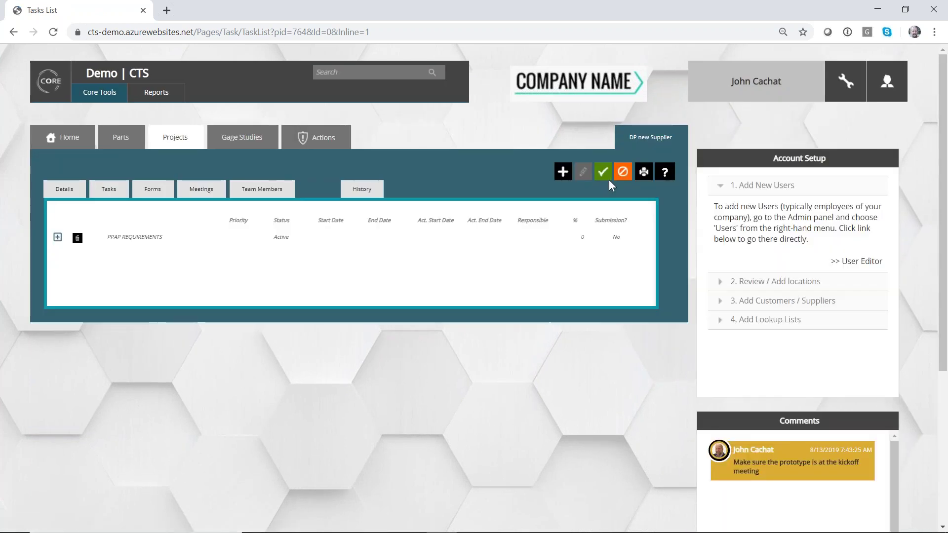
click(57, 238)
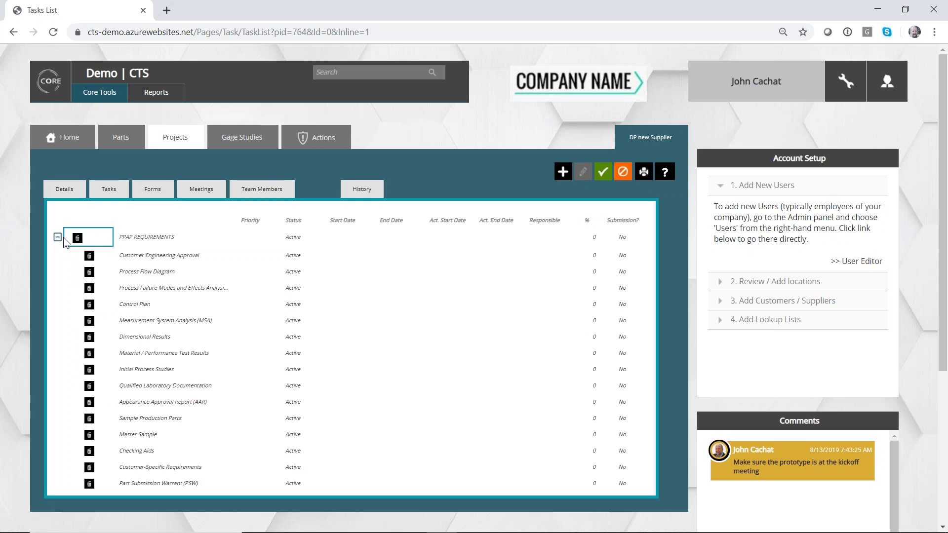
Try to save a new blank task without a name, and return to the project's task list with PPAP REQUIREMENTS expanded.
click(563, 171)
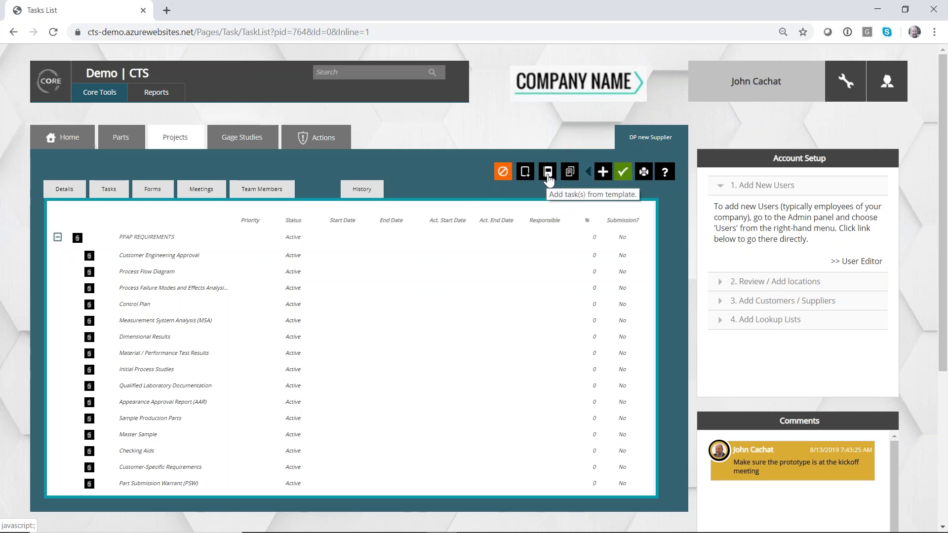
click(525, 173)
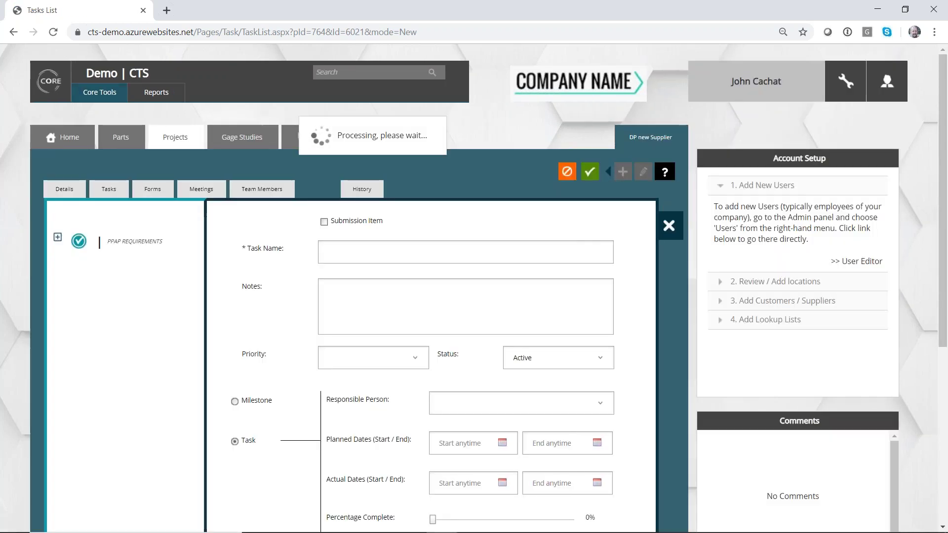
click(590, 173)
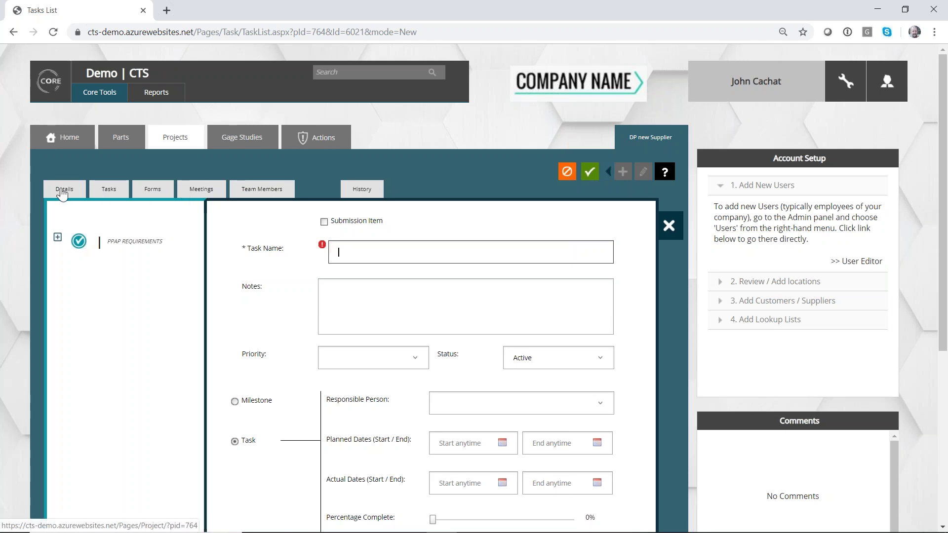
click(107, 190)
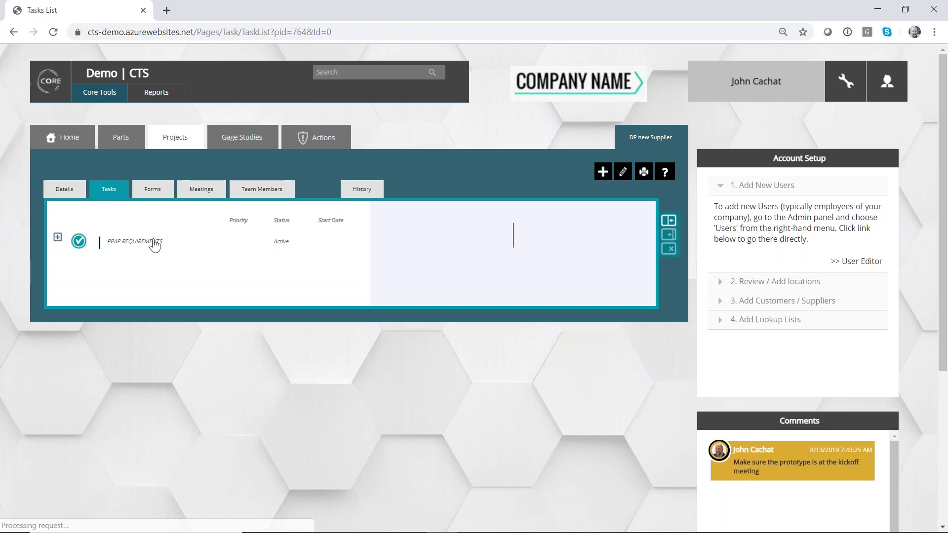
click(58, 239)
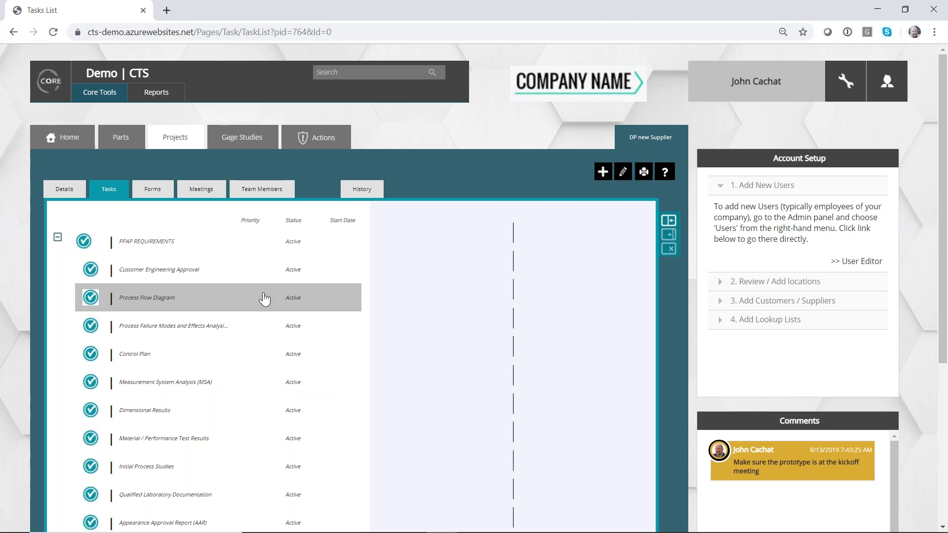
Open the Actions page and sort the assigned tasks by End Date in ascending order.
click(322, 143)
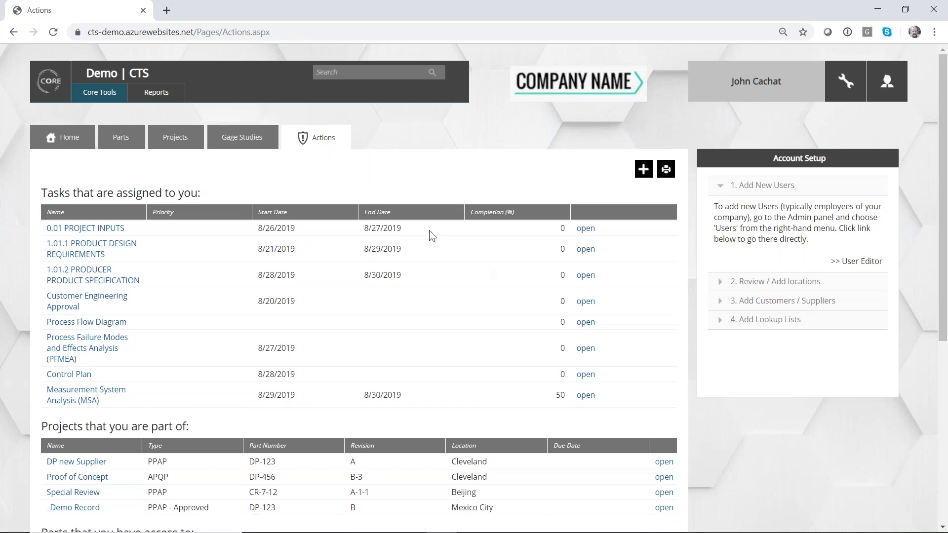
click(387, 211)
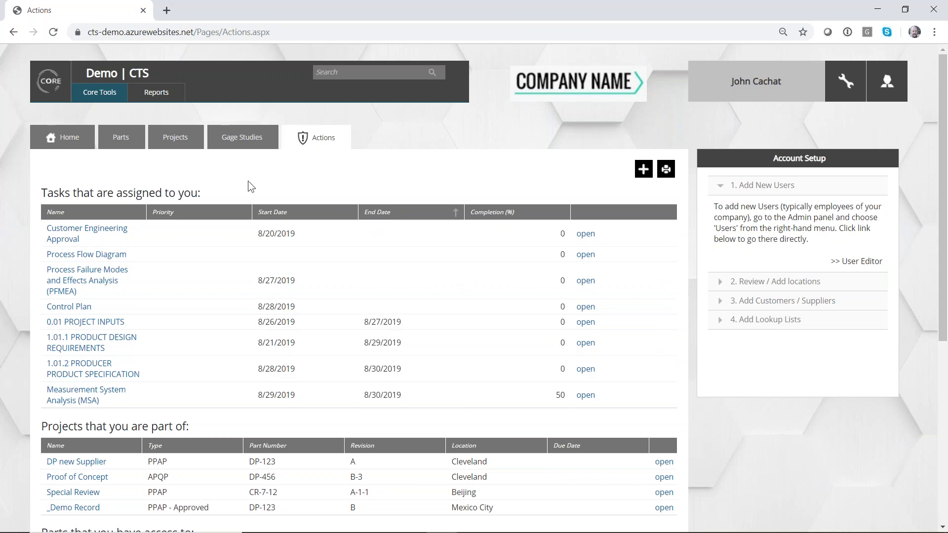
Open the _Demo Record project and review its details, including the description, priority and date fields.
click(180, 148)
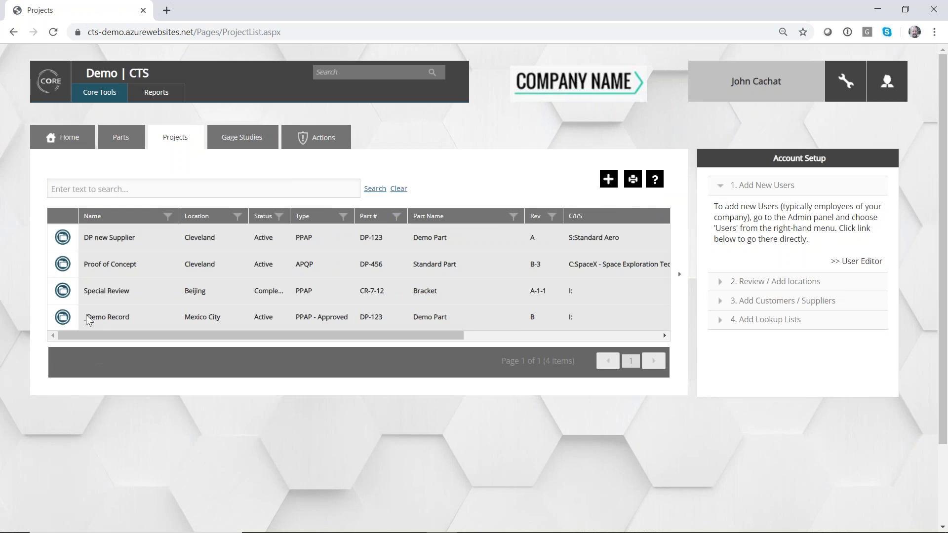
click(62, 317)
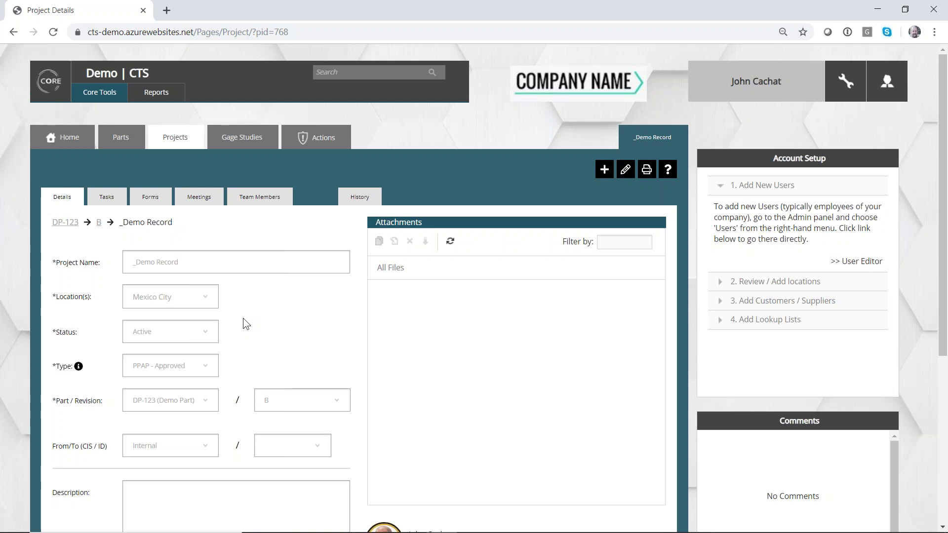
scroll(243, 318, down, 5)
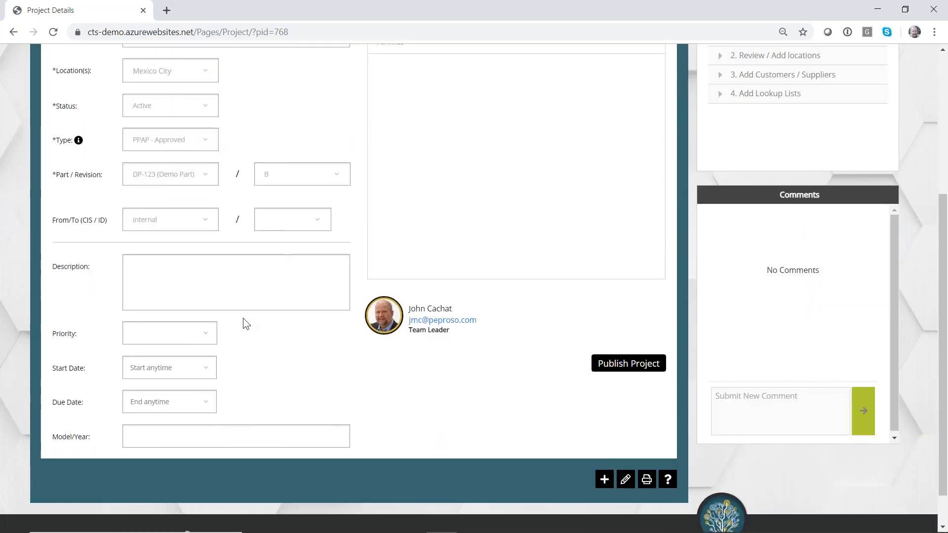
scroll(325, 271, up, 5)
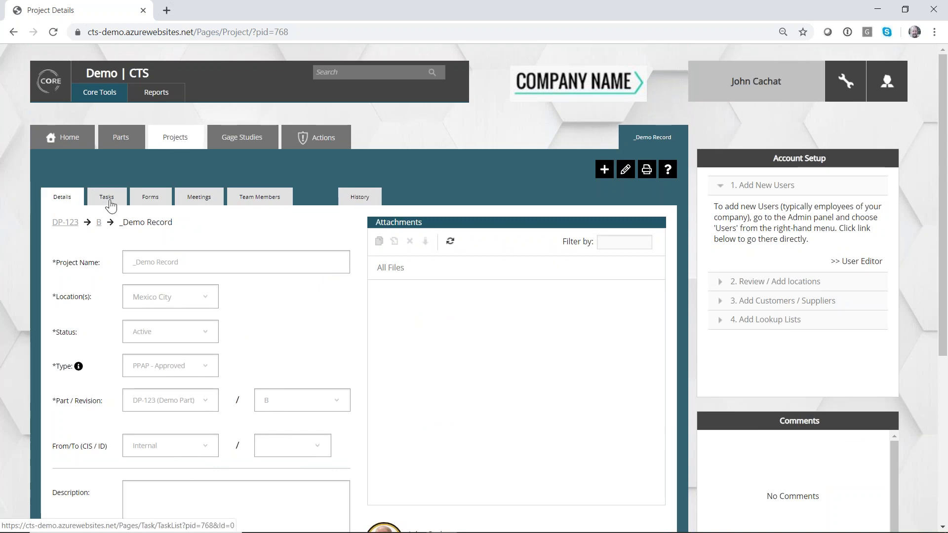
scroll(354, 344, down, 5)
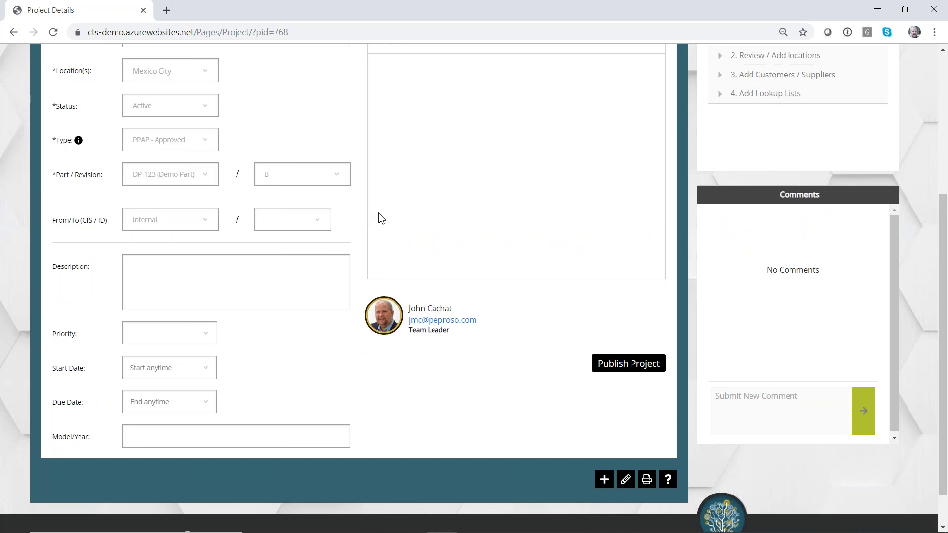
scroll(378, 212, up, 5)
Open the _Demo Record project details for editing and set the From/To type to Supplier.
click(625, 169)
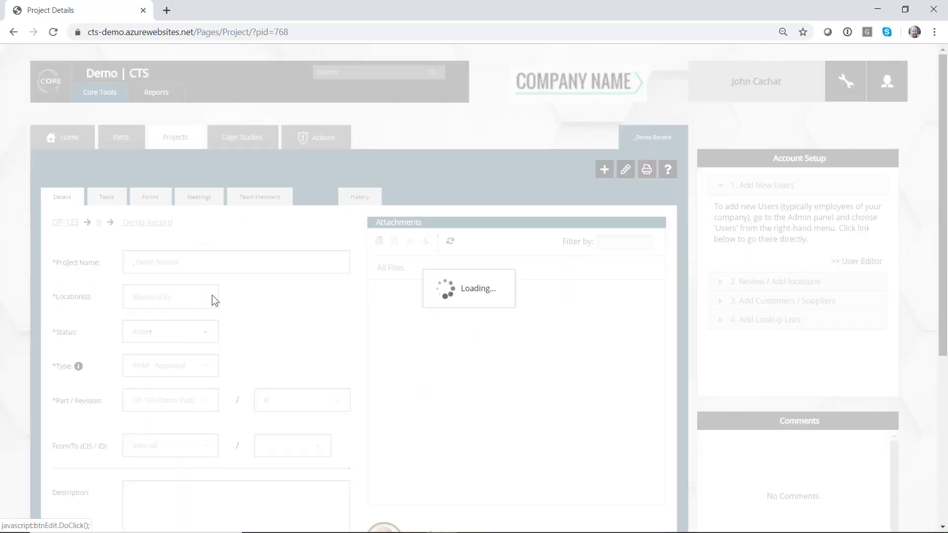
scroll(211, 296, down, 5)
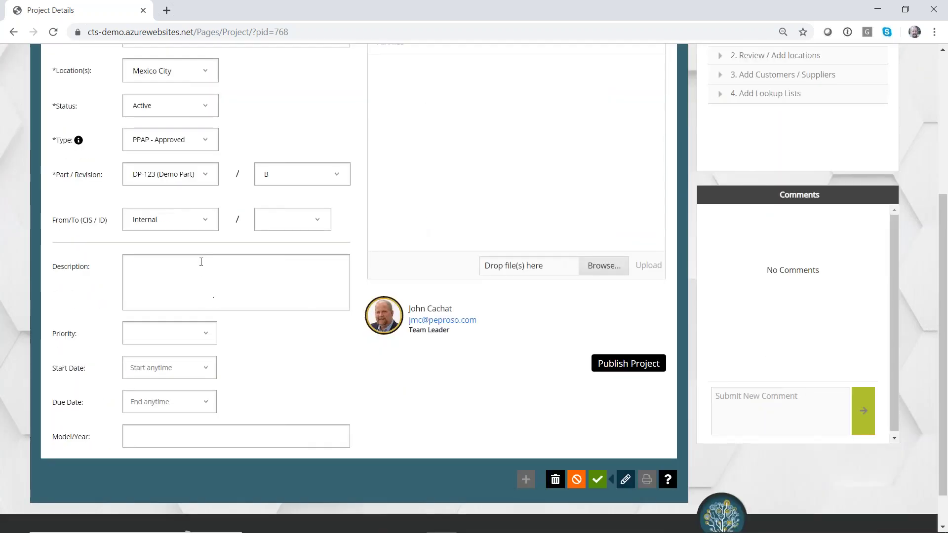
click(208, 225)
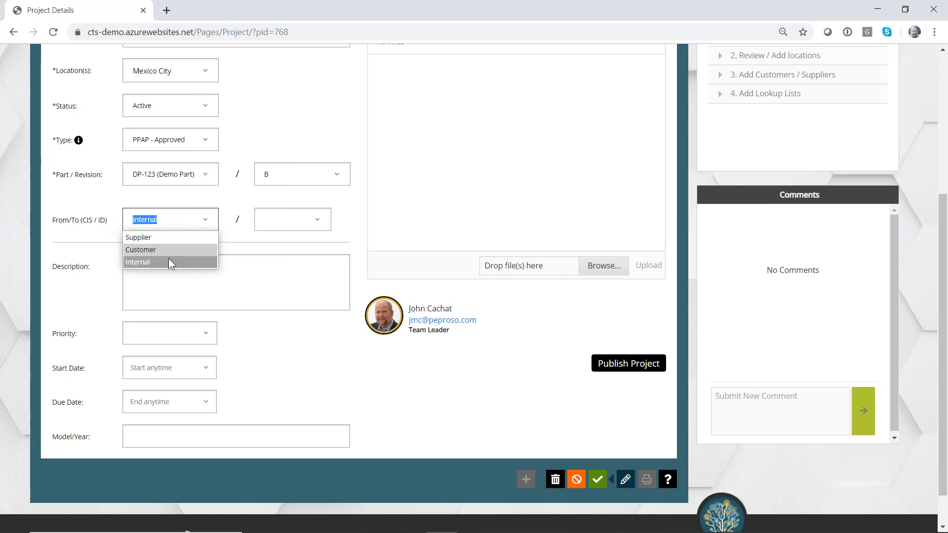
click(167, 237)
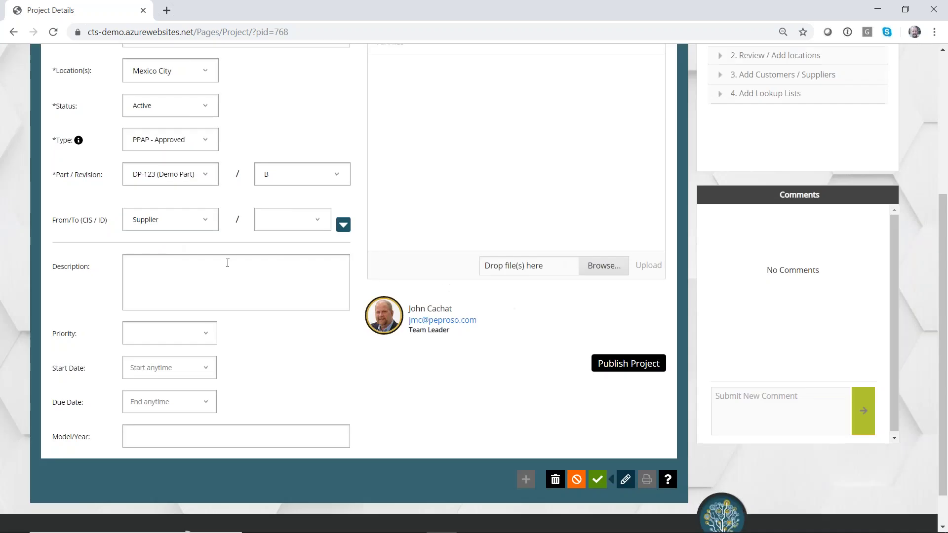
Select Standard Aero as the supplier and briefly expand its part number, revision and revision date fields.
click(309, 225)
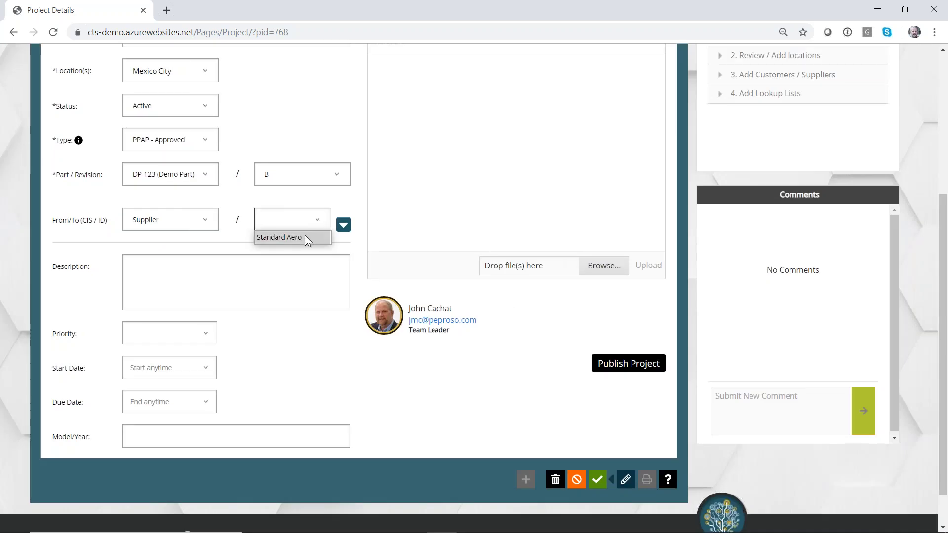
click(304, 235)
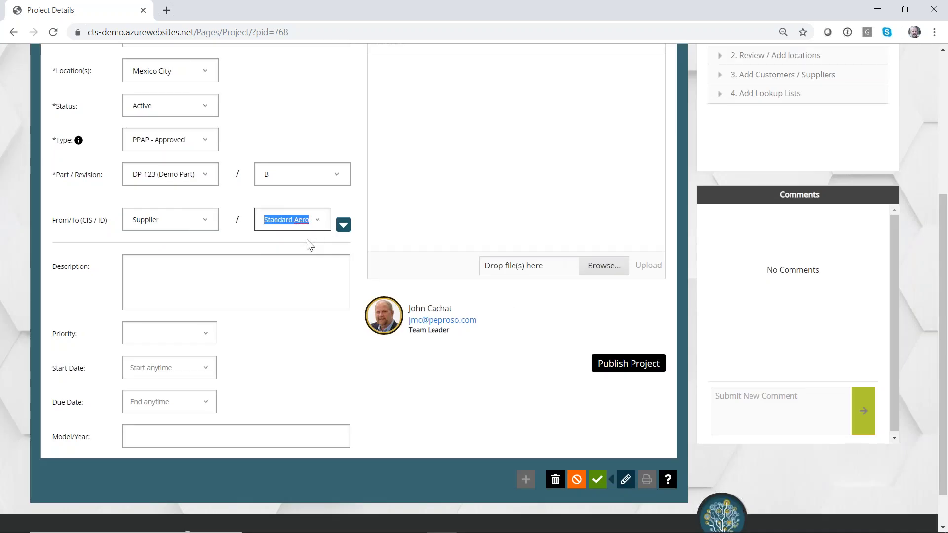
click(344, 226)
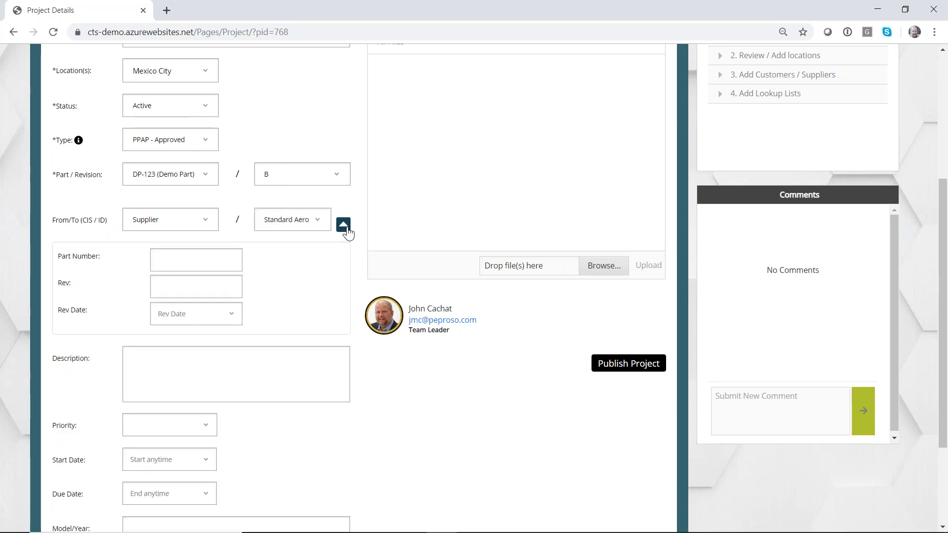
click(344, 226)
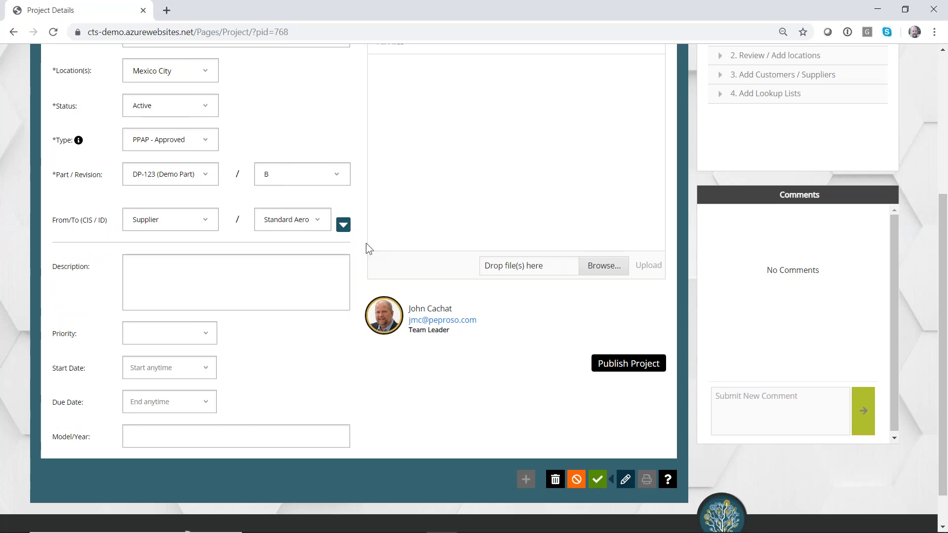
Leave the project details without saving and open the Process Flow form of the _Demo Record project.
scroll(366, 243, up, 5)
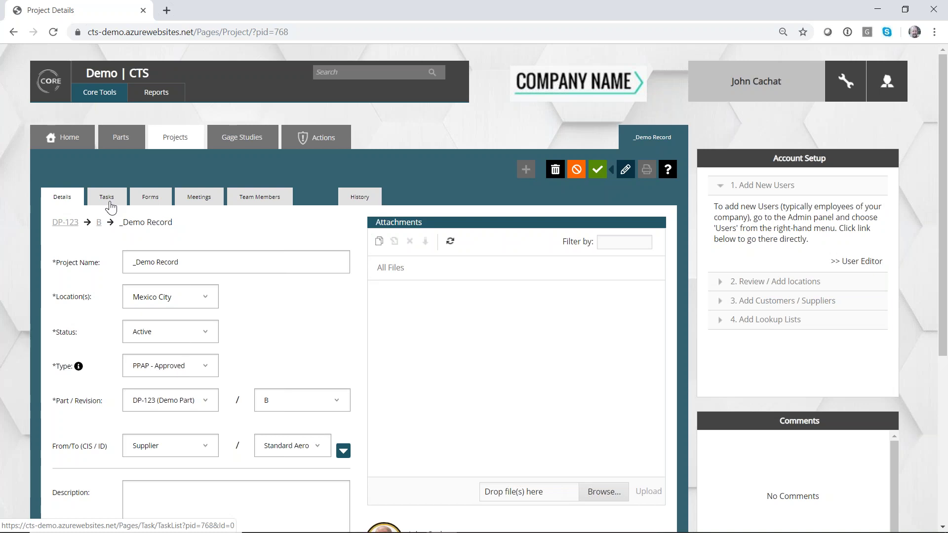
click(151, 197)
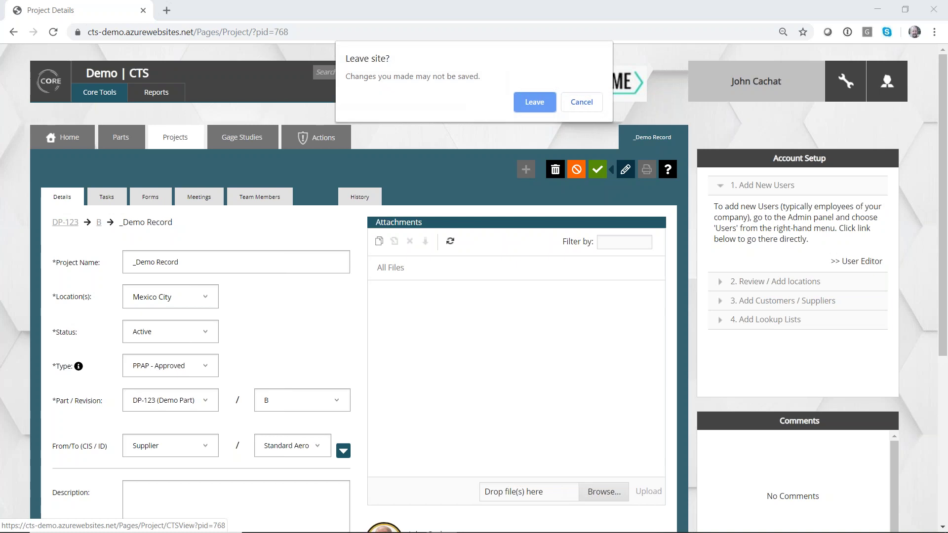
key(Return)
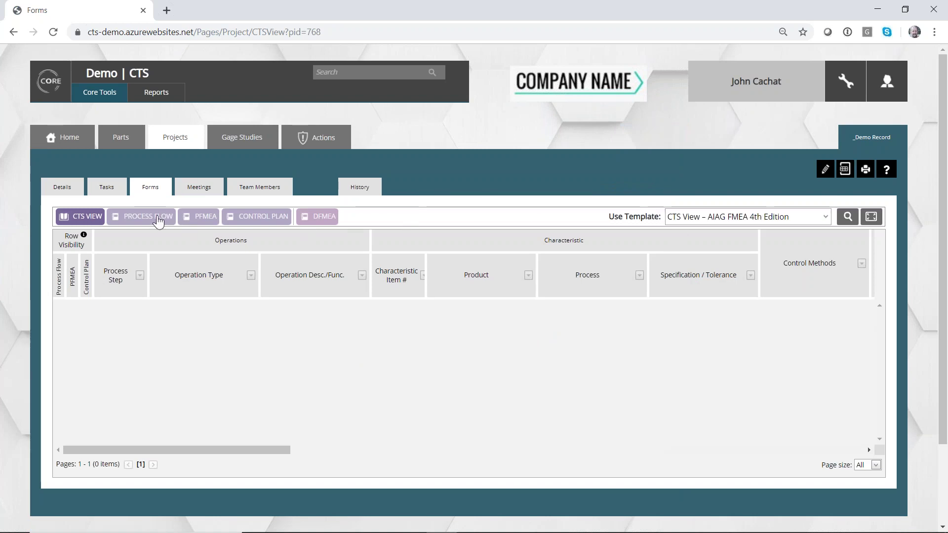
click(158, 218)
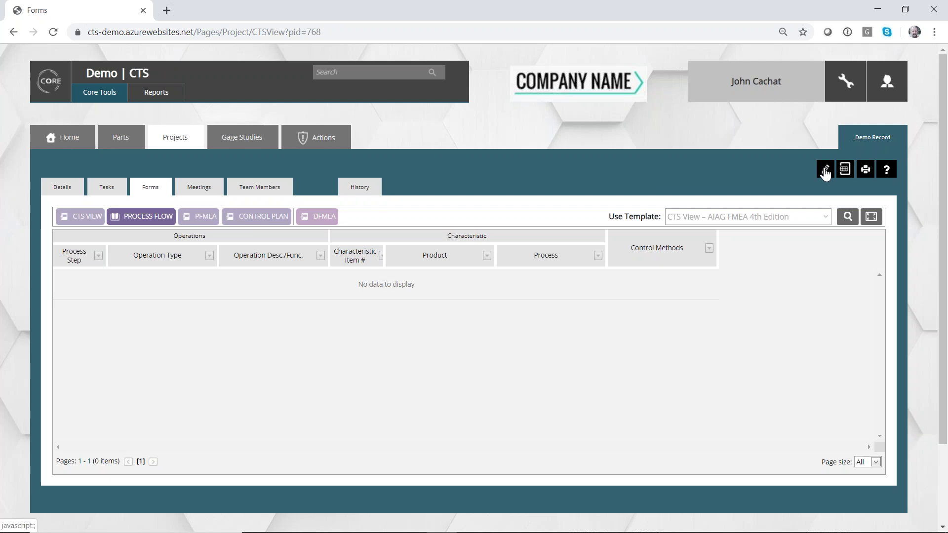
Start editing the form and add a row with process step 10 (Fabrication, Machining) and characteristic item 1, Appearance.
click(825, 171)
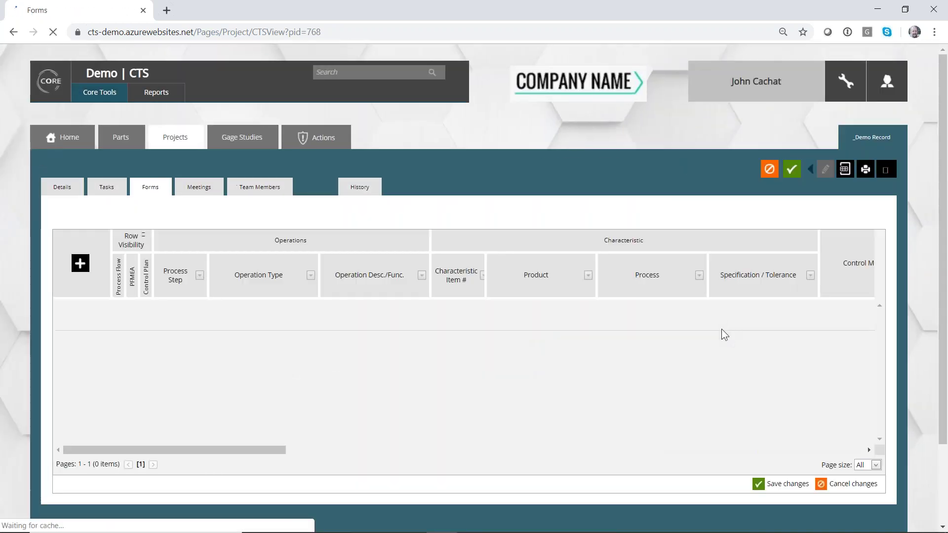
click(200, 275)
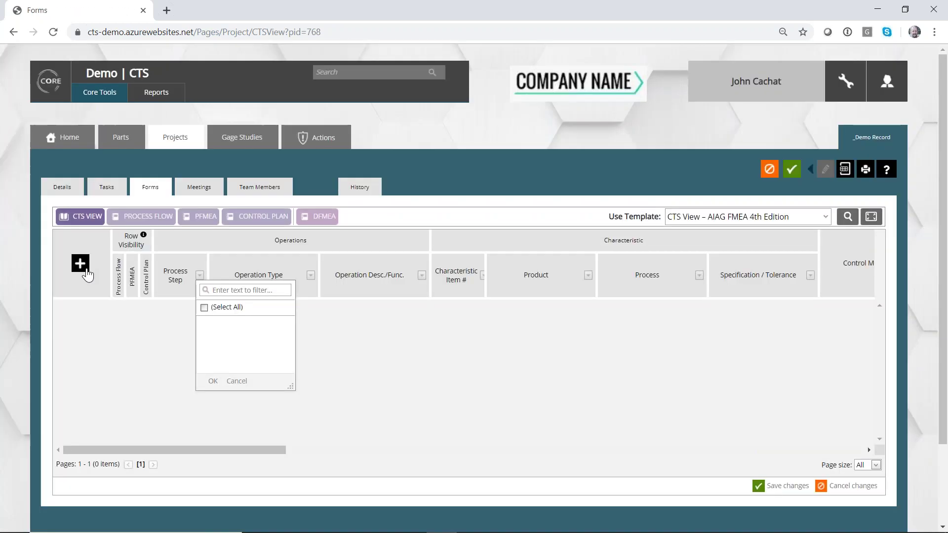
click(84, 269)
click(184, 317)
click(194, 340)
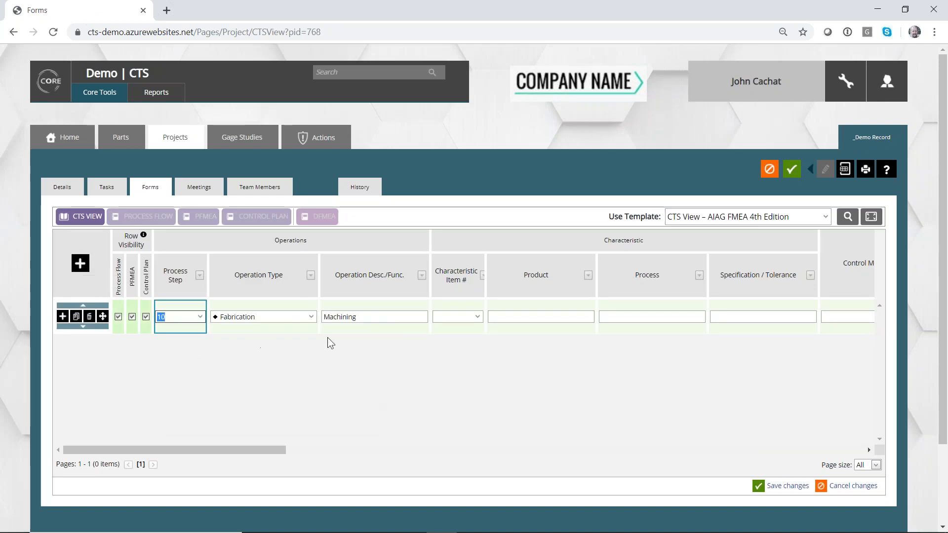
click(477, 316)
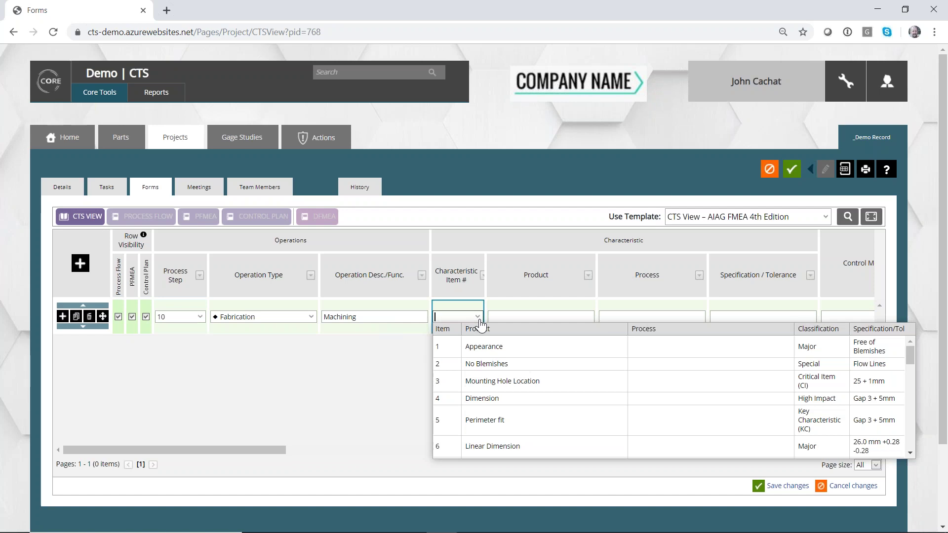
click(475, 347)
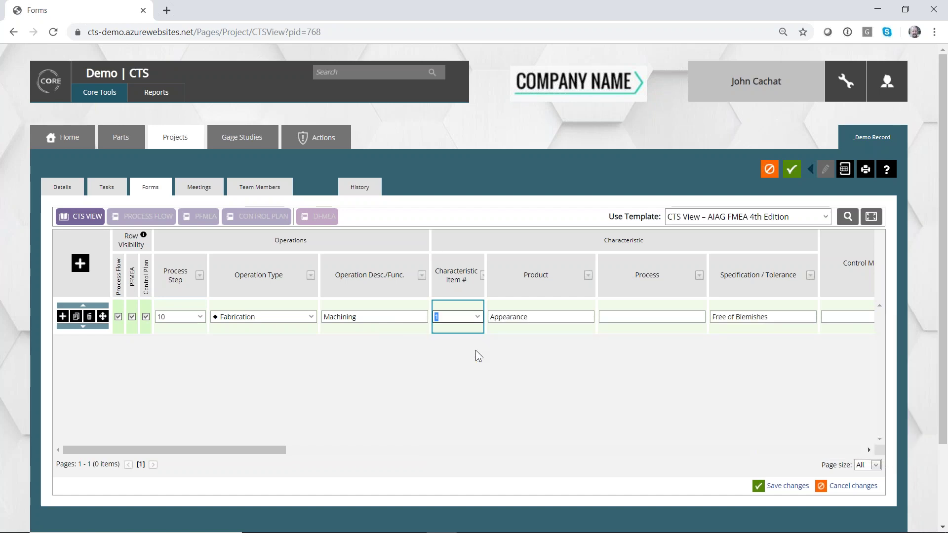
Duplicate the Appearance row twice, set the copies to characteristic items 4 (Dimension) and 6 (Linear Dimension), and save the changes.
click(75, 317)
click(76, 317)
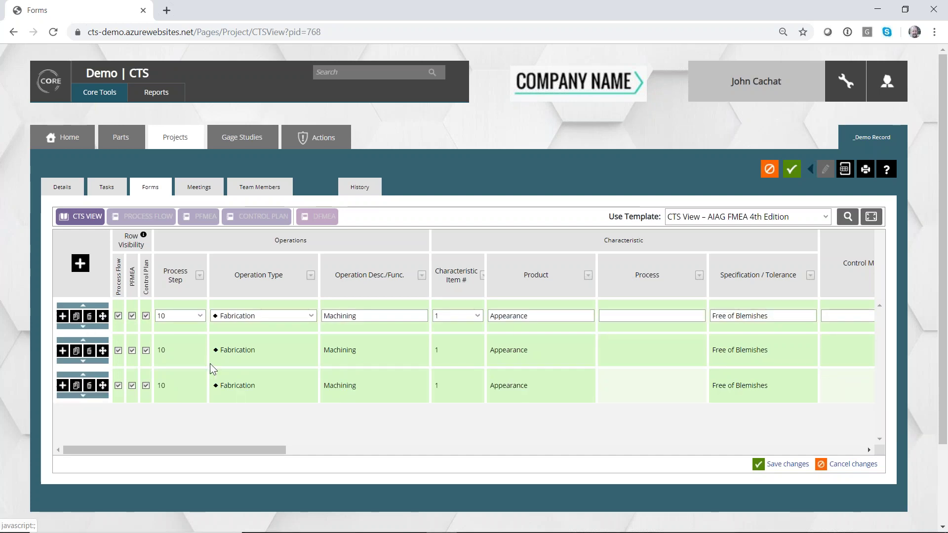
click(458, 353)
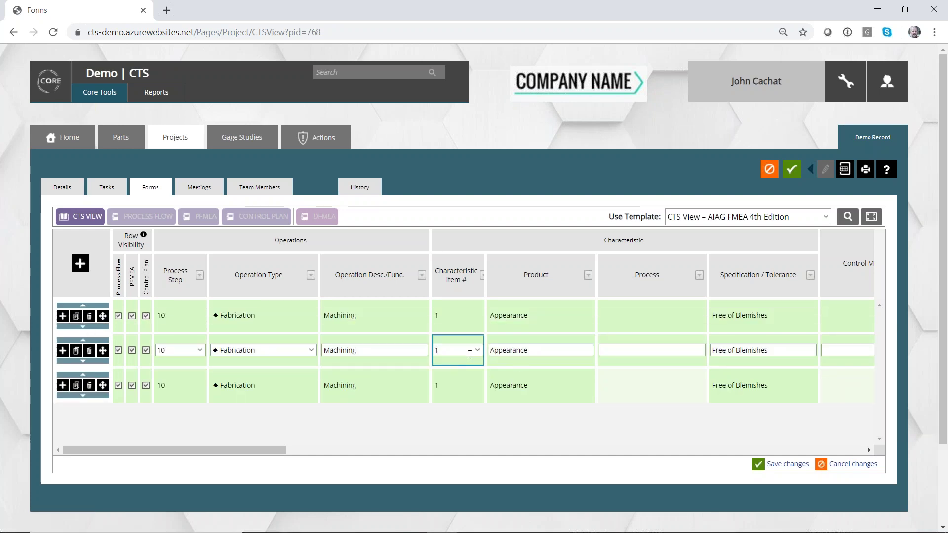
click(476, 351)
click(486, 433)
click(478, 386)
click(477, 386)
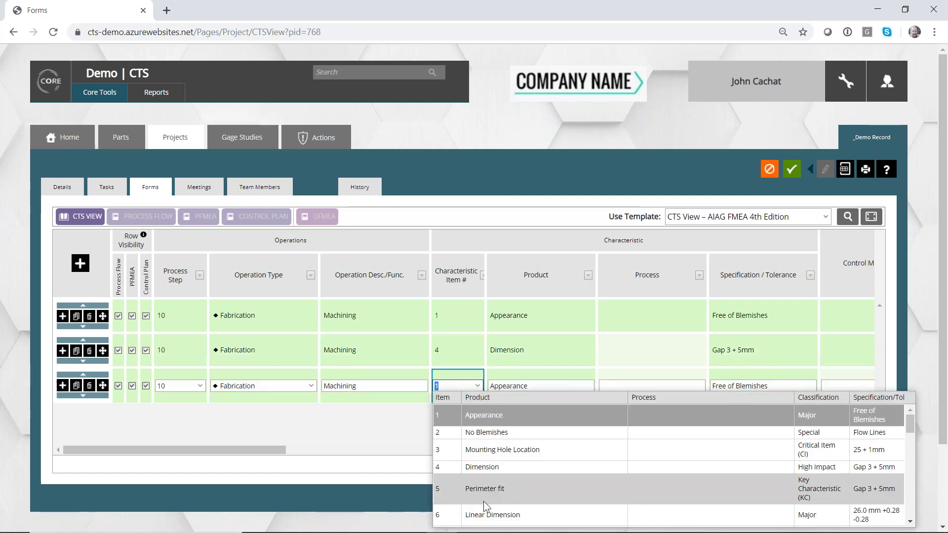
click(467, 506)
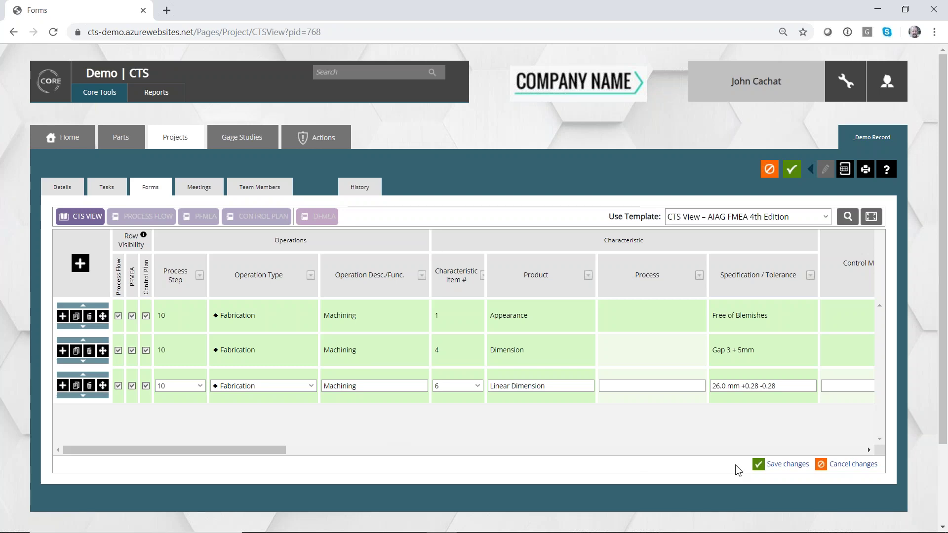
click(779, 466)
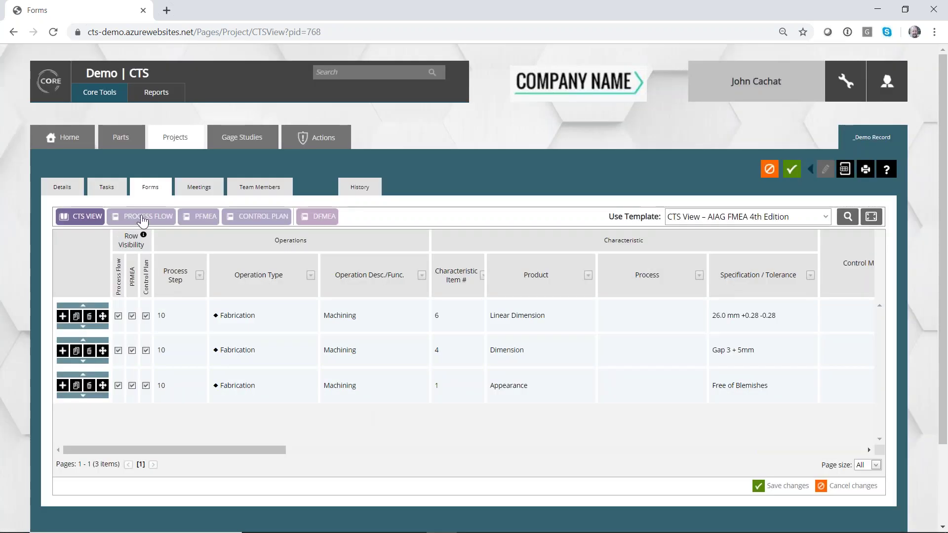
Compare how the three rows carry over to the Process Flow, PFMEA and Control Plan forms, and return to CTS View.
click(142, 218)
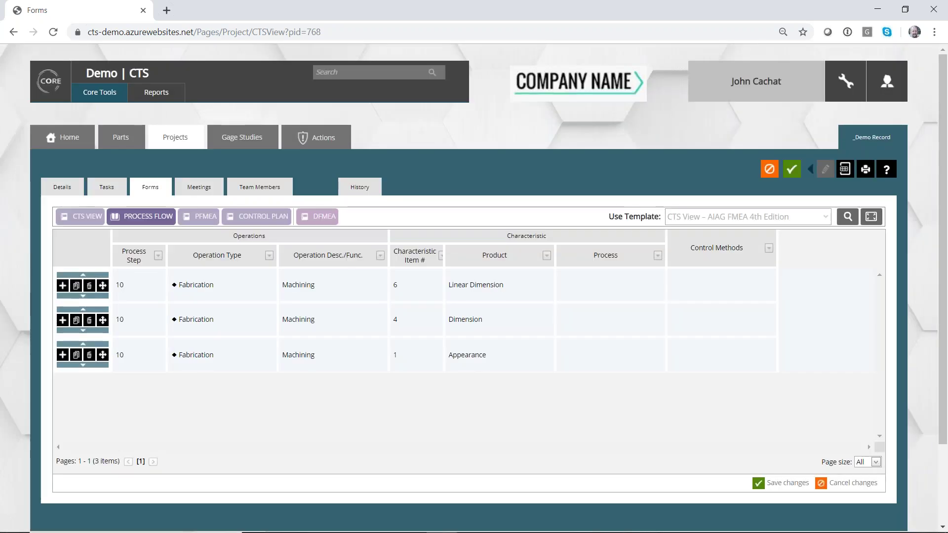
click(202, 218)
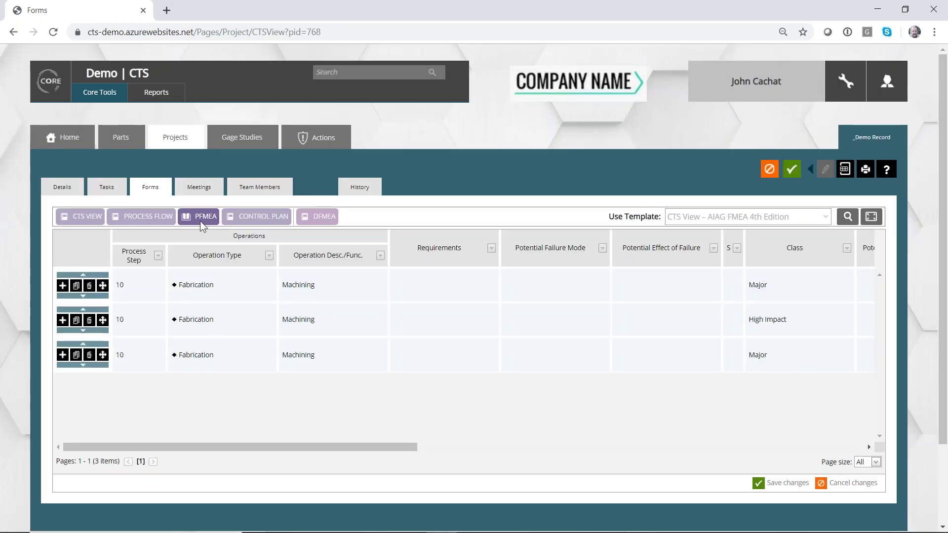
click(256, 218)
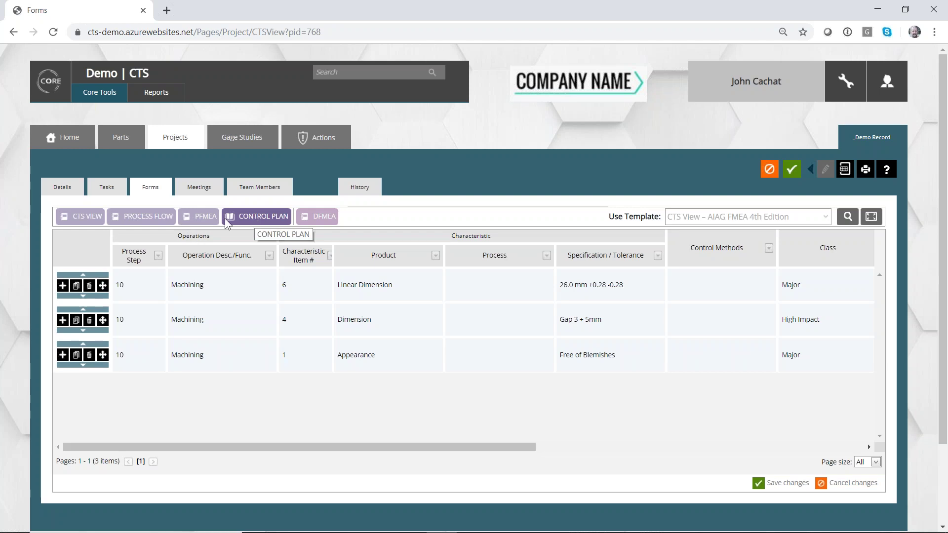
click(134, 217)
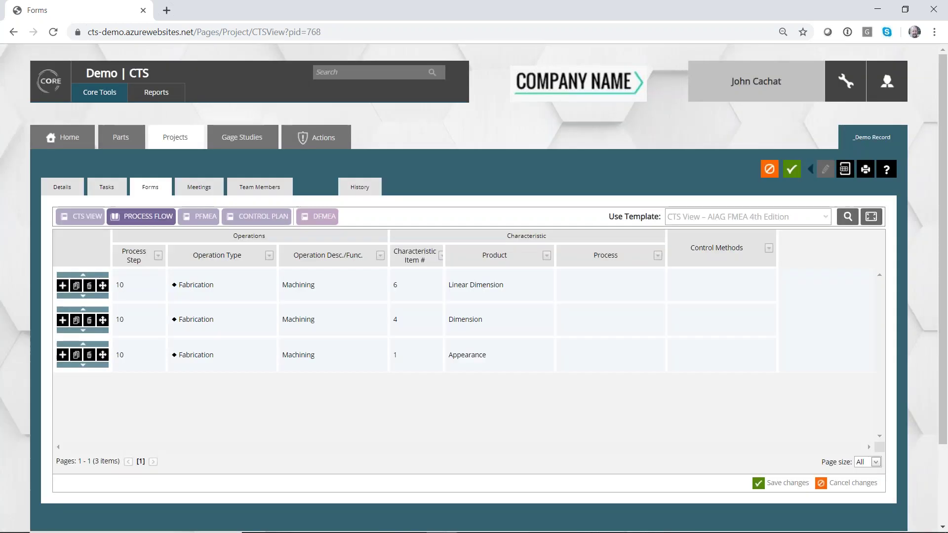
click(216, 218)
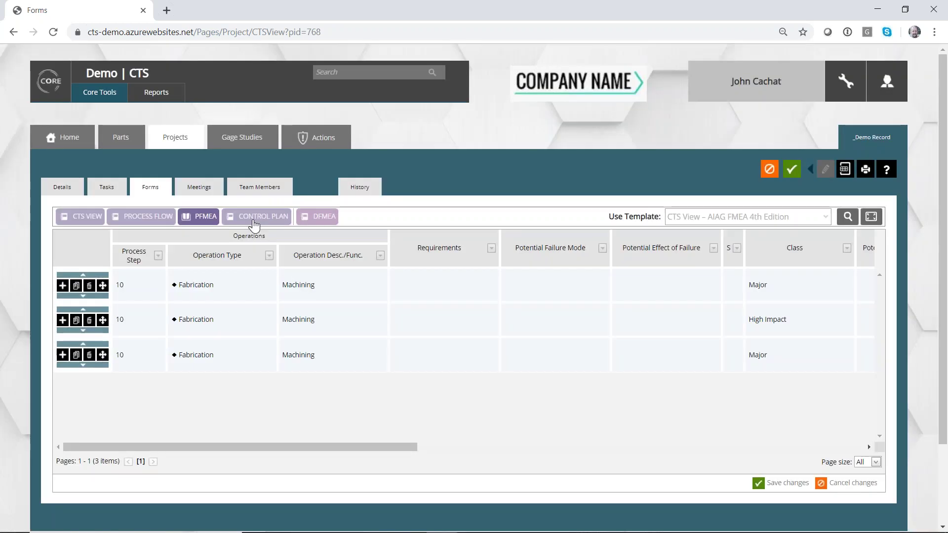
click(246, 218)
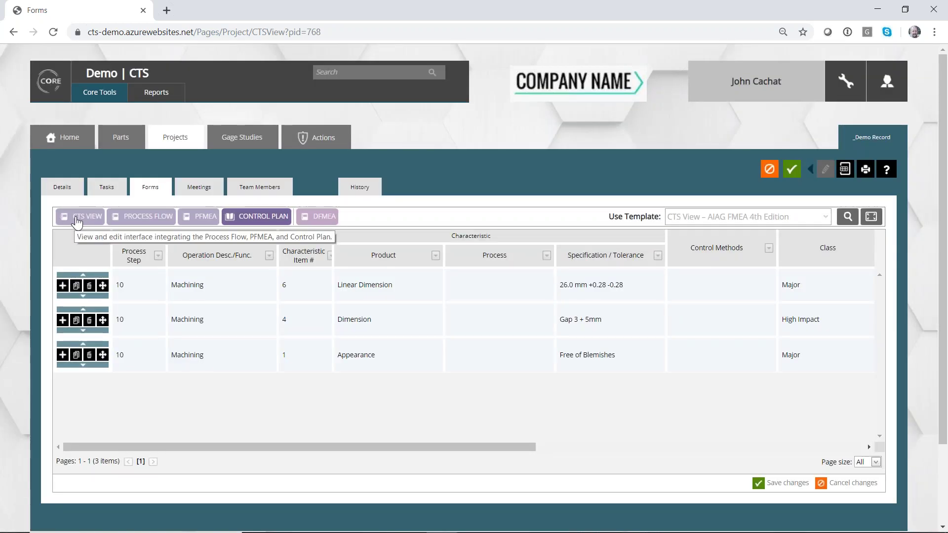
click(77, 220)
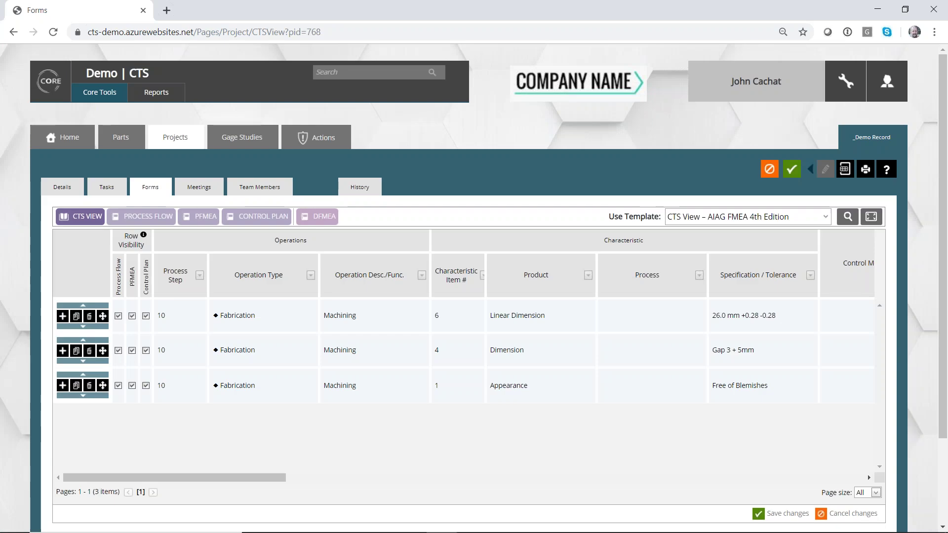
drag(155, 475, 63, 485)
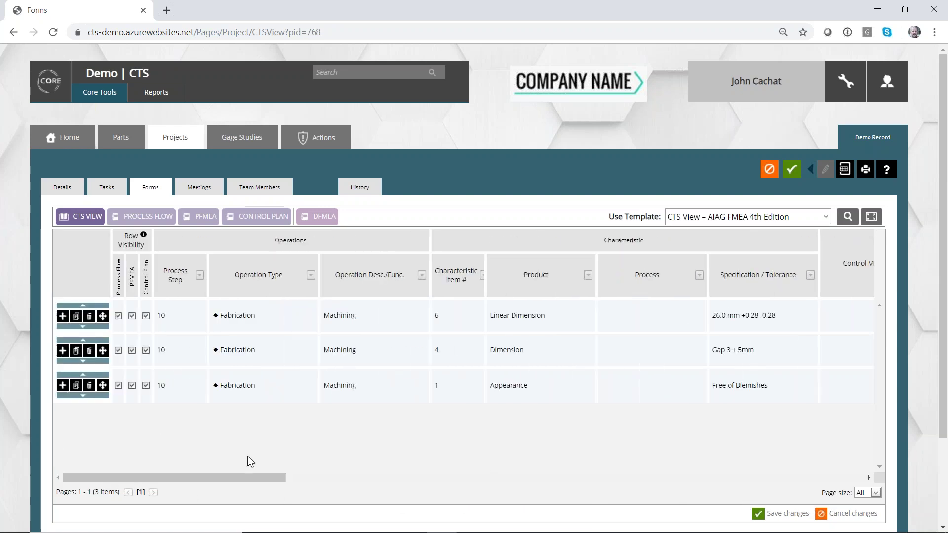
Set the Dimension row's process step to 15 in the Process Flow form and save the change.
click(142, 216)
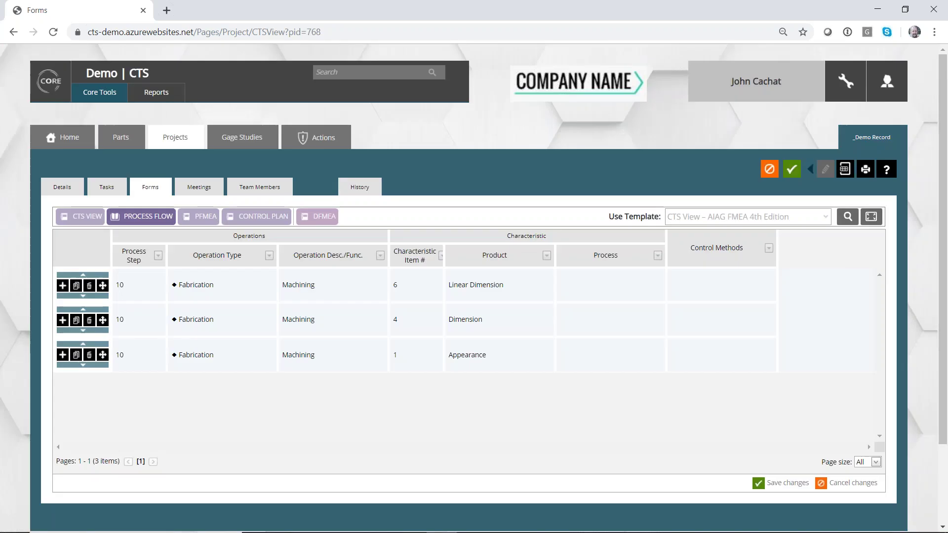
click(160, 320)
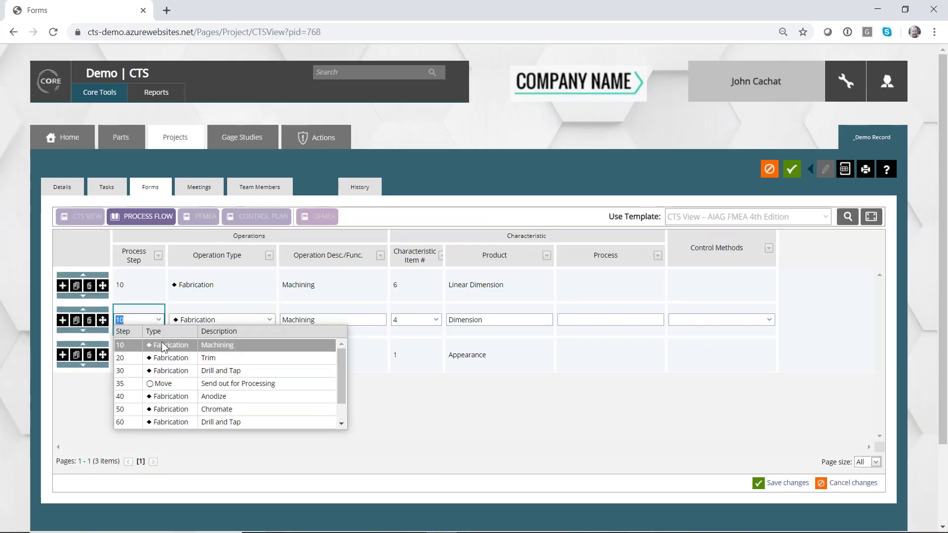
text(15)
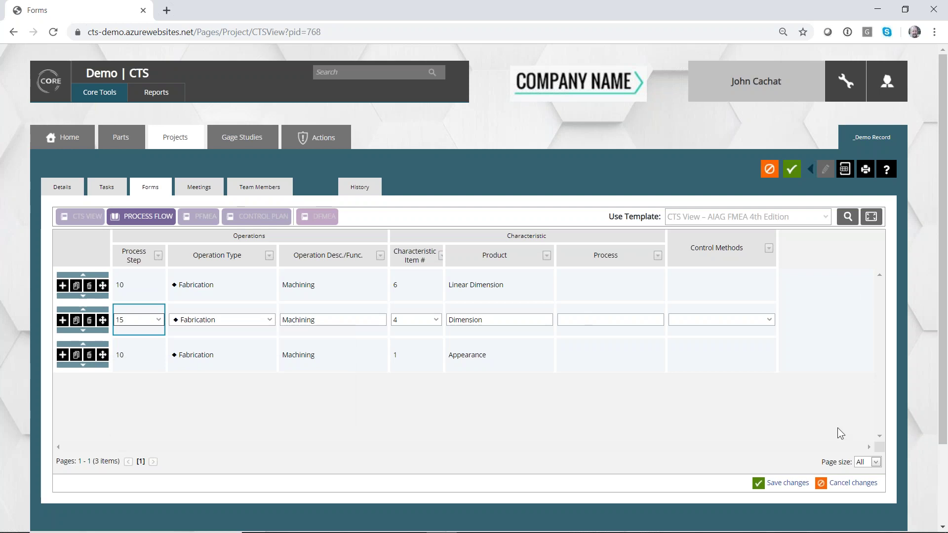
click(789, 484)
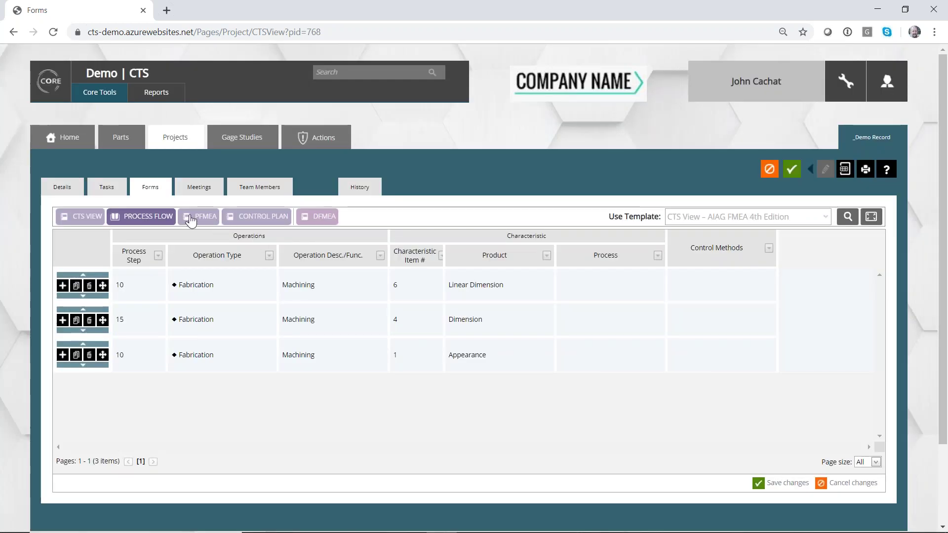
Check the changed process step in the PFMEA and Control Plan forms, and return to CTS View.
click(211, 218)
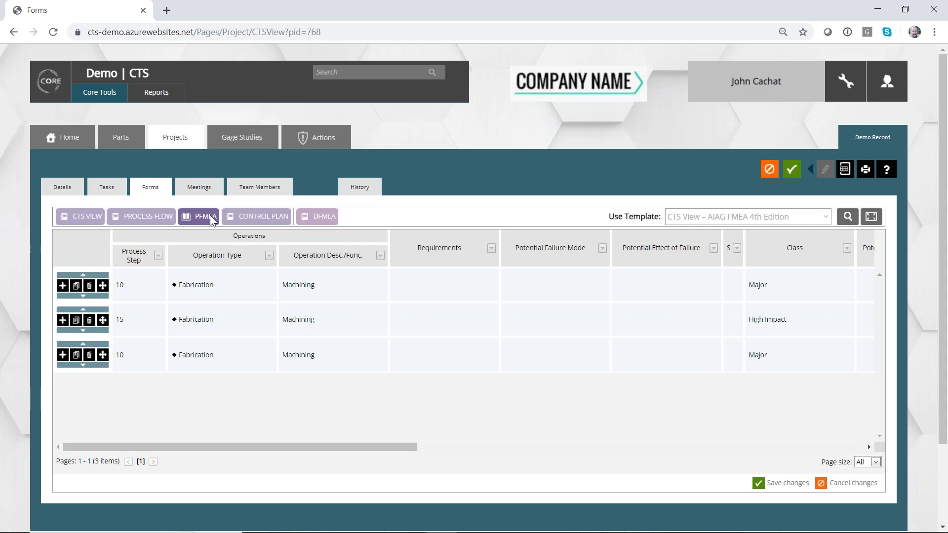
click(254, 217)
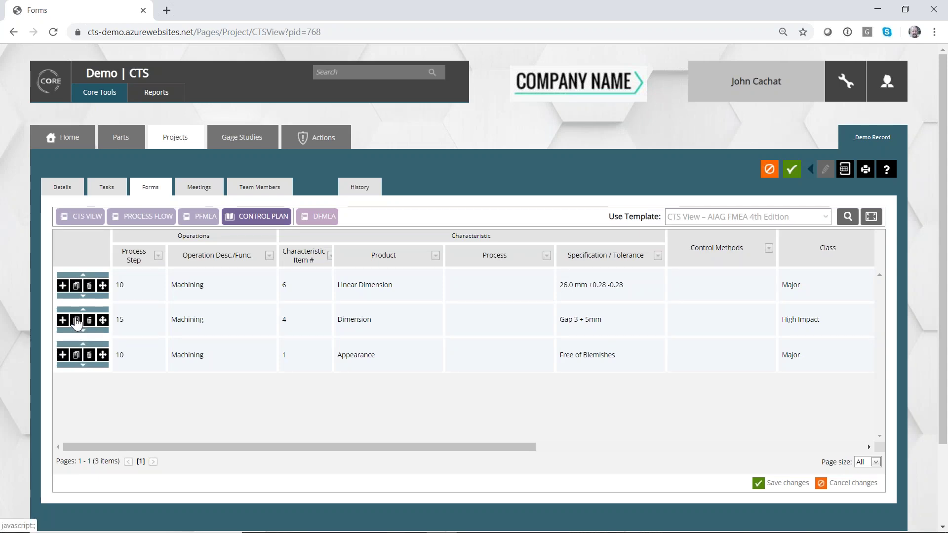
click(260, 213)
click(73, 216)
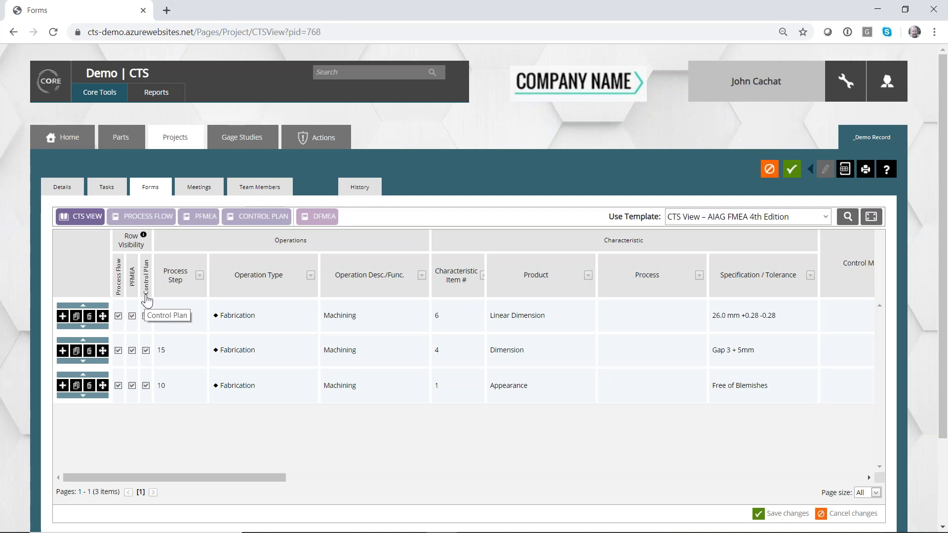
Turn the Linear Dimension row's PFMEA and Control Plan visibility off and back on, and finish editing the form.
click(132, 316)
click(146, 316)
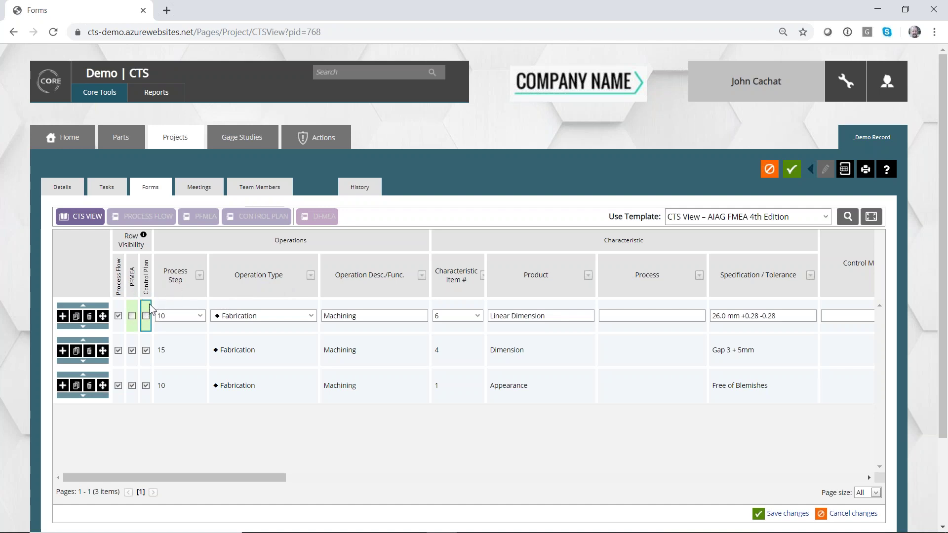
click(131, 316)
click(793, 171)
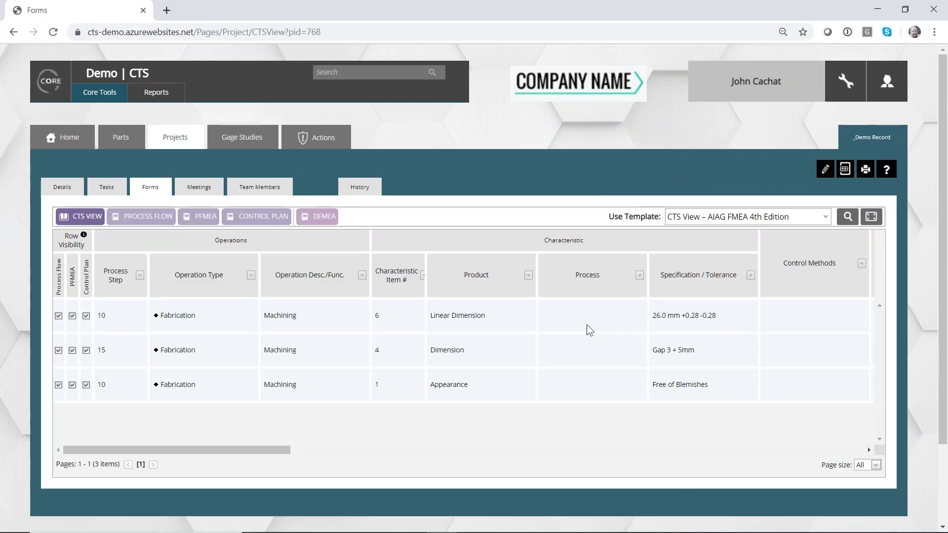
Switch the project forms to the Aerospace Example template in edit mode and check its headers in the Process Flow form.
click(154, 223)
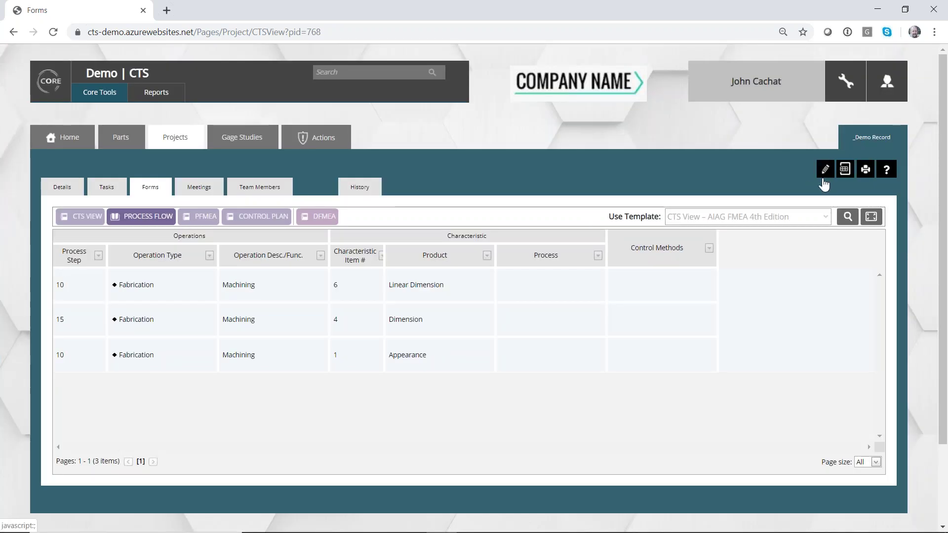
click(823, 177)
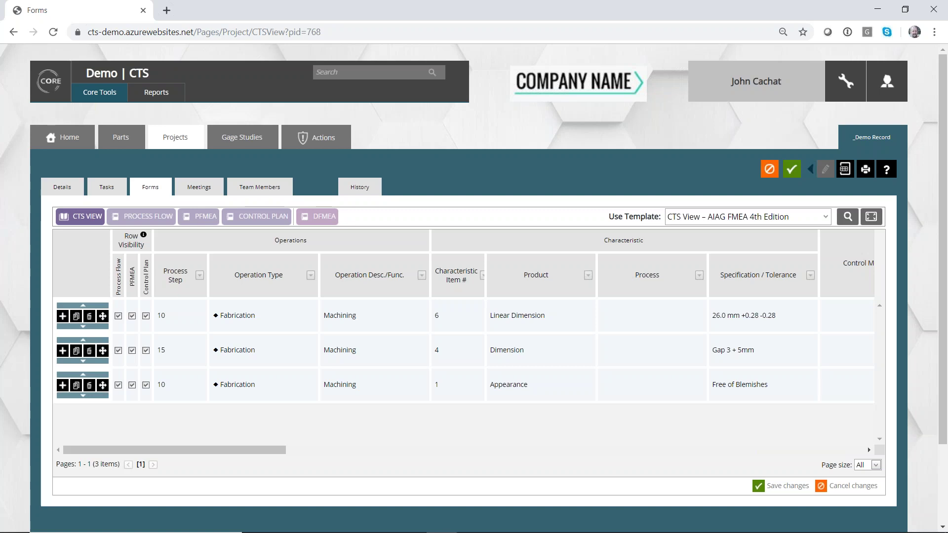
click(825, 217)
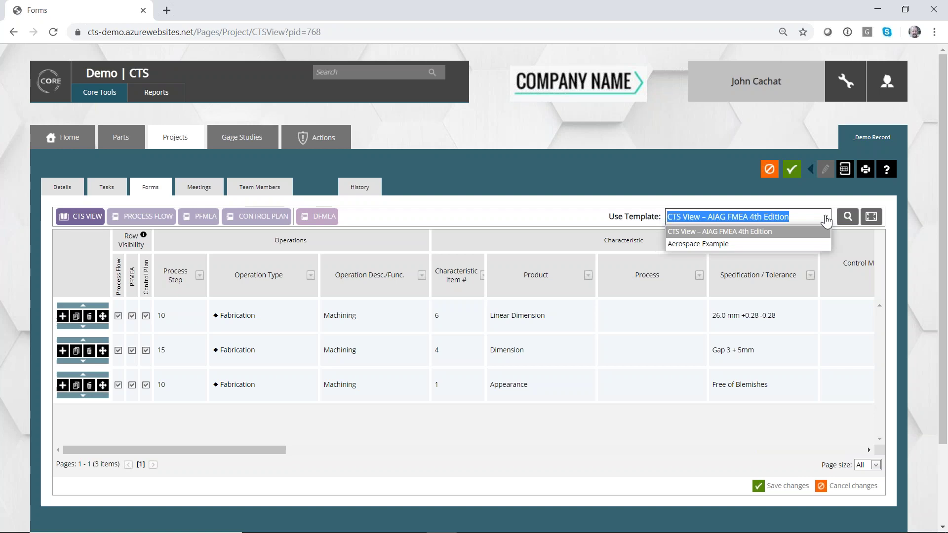
click(706, 242)
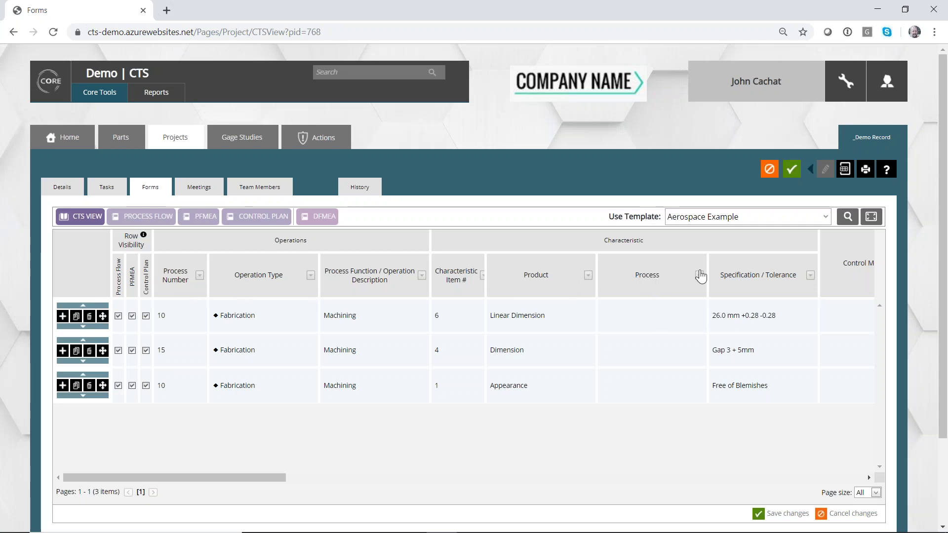
click(151, 221)
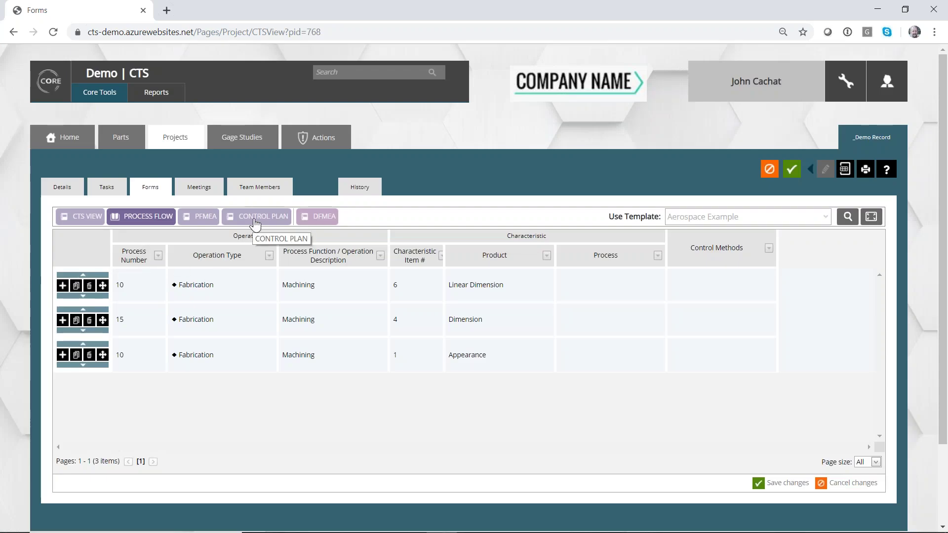
Open the Aerospace Example template for editing in the CTS View template administration and show its column settings.
click(852, 94)
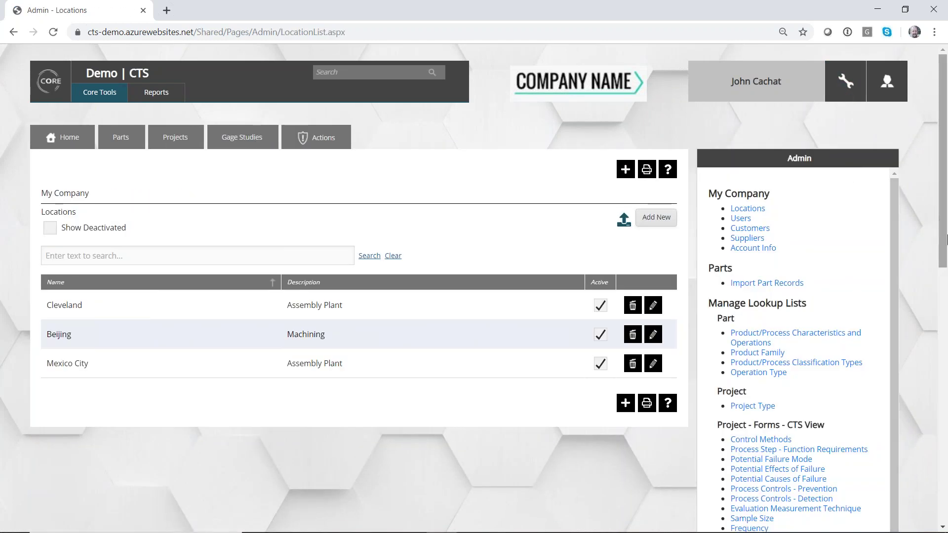
drag(942, 247, 943, 397)
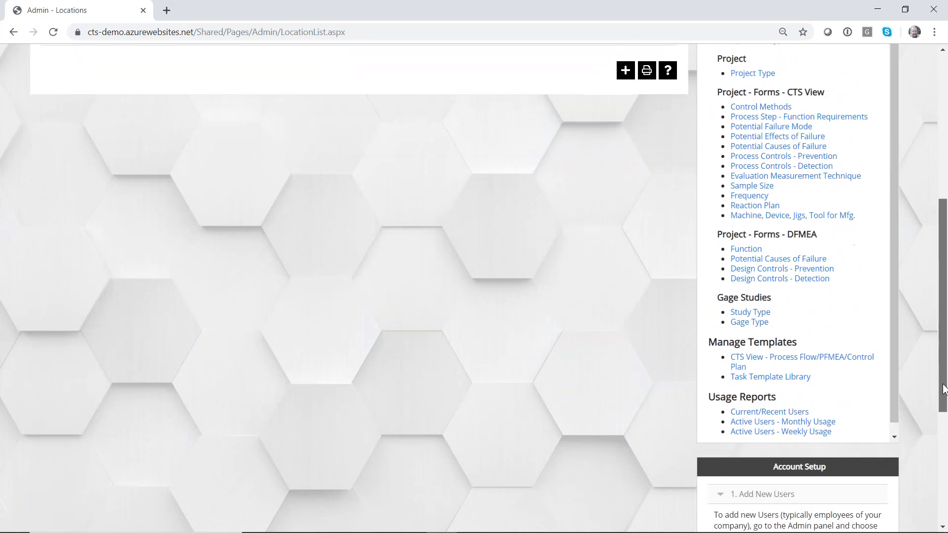
click(766, 367)
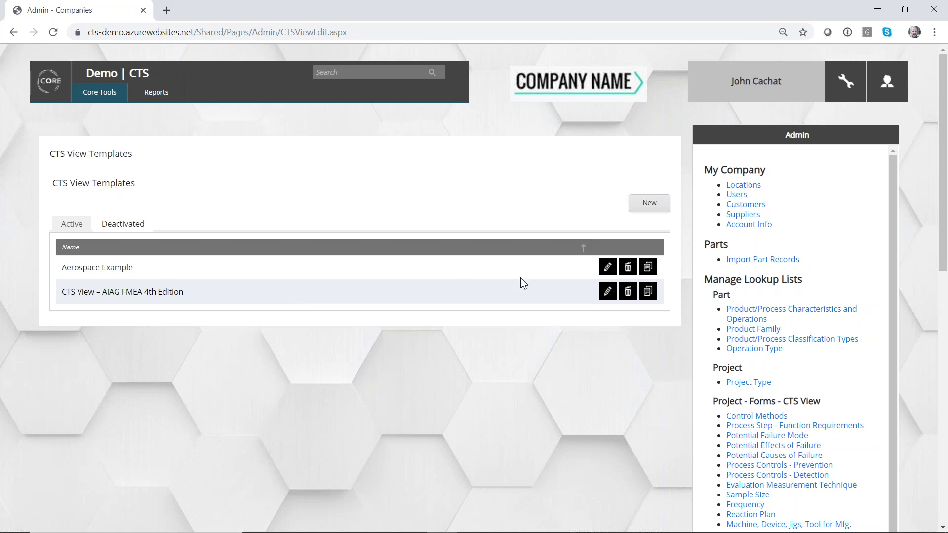
click(607, 267)
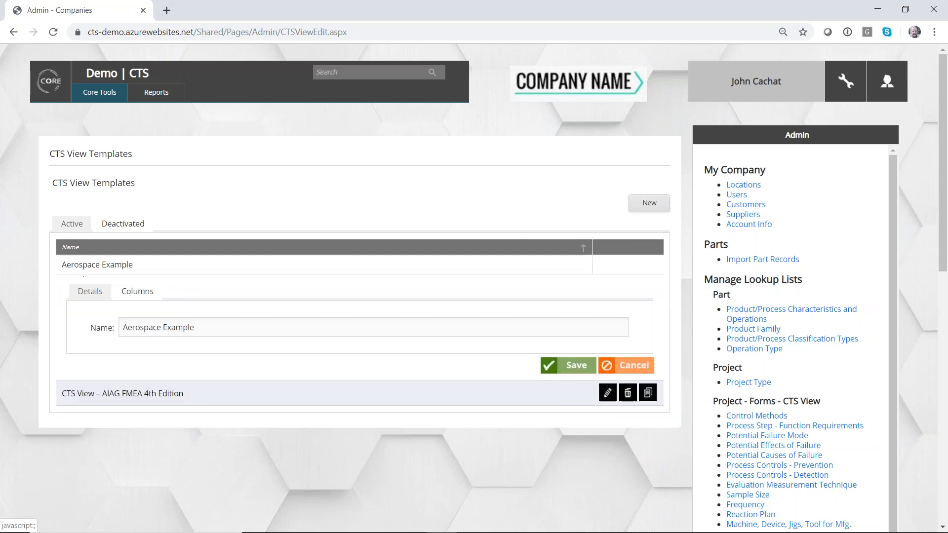
click(126, 291)
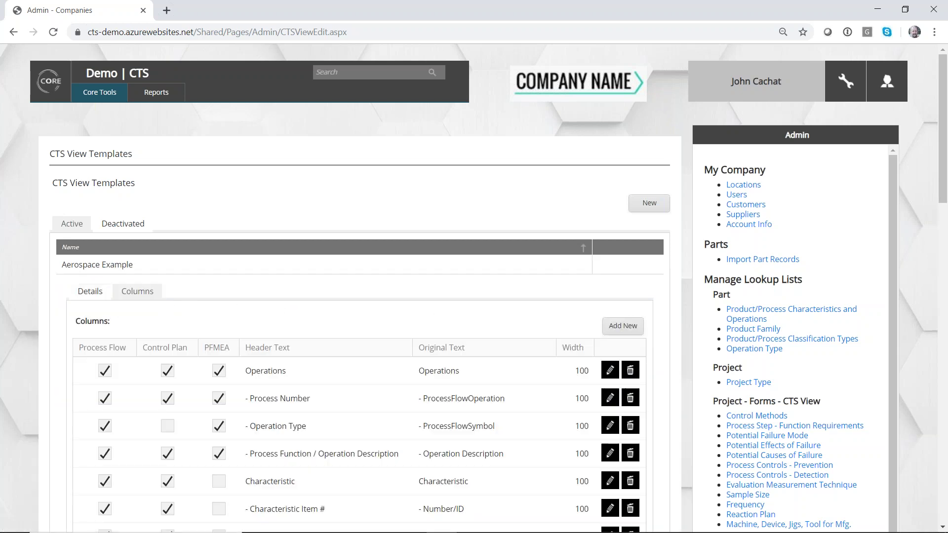
scroll(345, 296, down, 5)
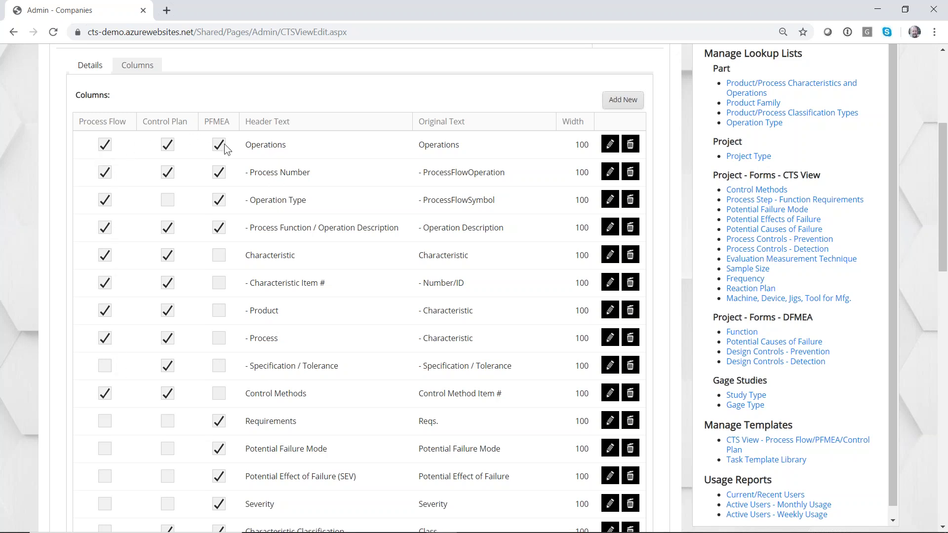
Rename the template's Operations header to Process Sequence and save the column.
click(611, 147)
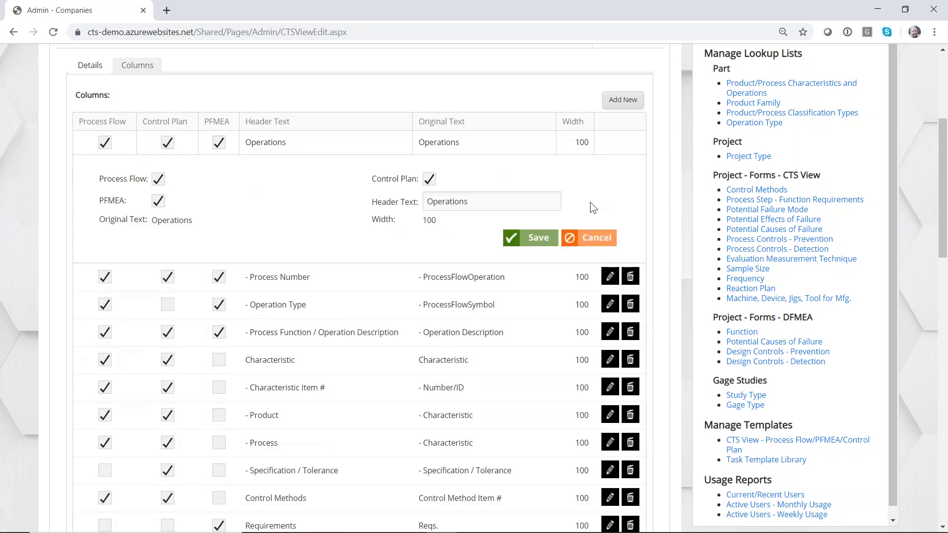
drag(480, 198, 404, 204)
text(P)
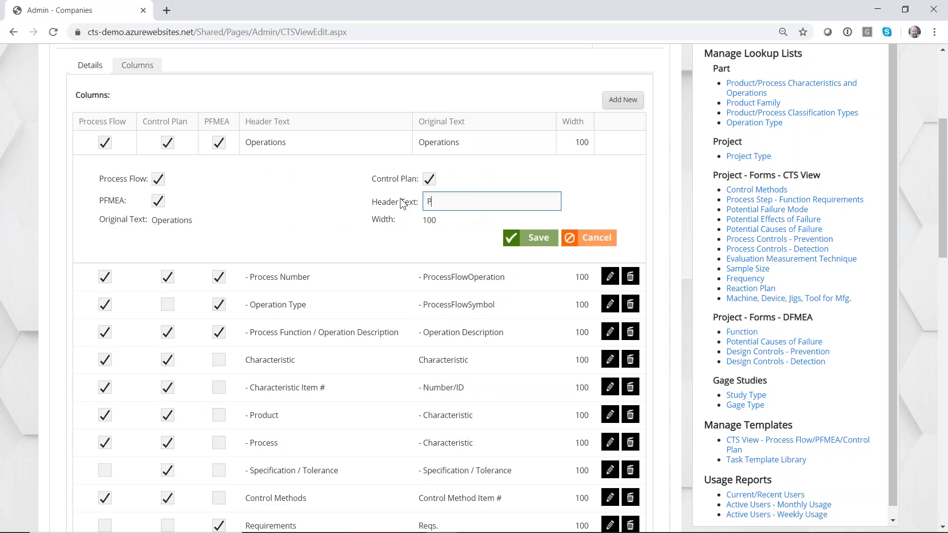
text(rocfess)
key(BackSpace)
key(BackSpace)
key(BackSpace)
key(BackSpace)
key(BackSpace)
text(ess Sequence)
click(537, 239)
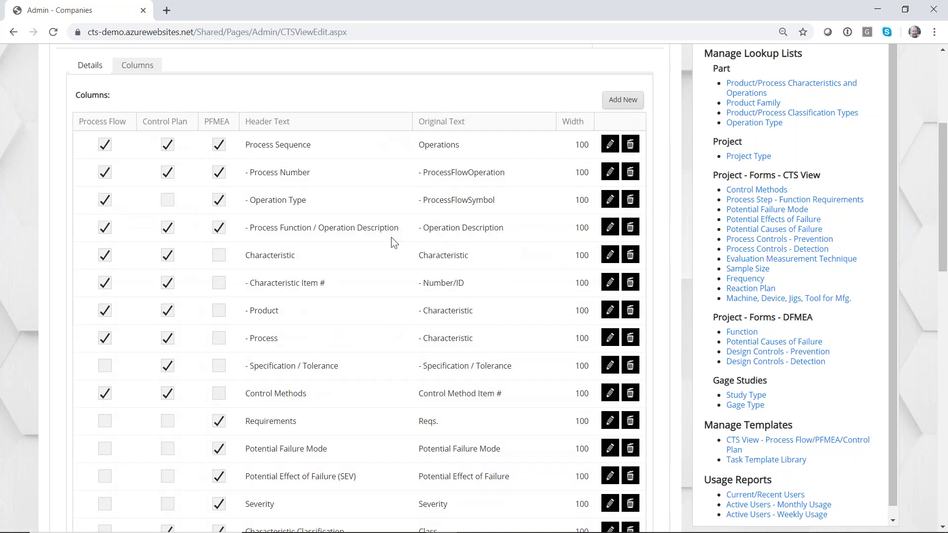
Add a new column to the Aerospace Example template with the header Failure Costs and save the column.
scroll(381, 227, down, 10)
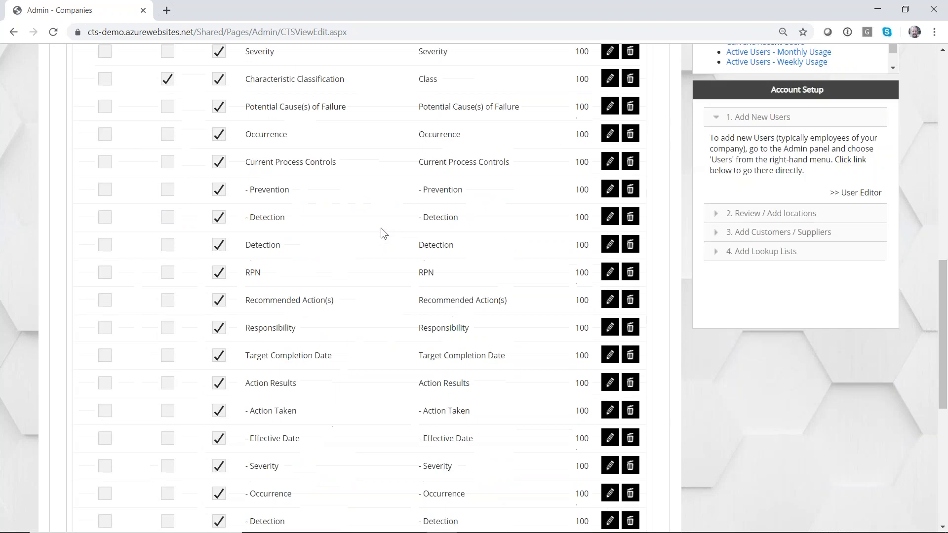
scroll(381, 229, down, 8)
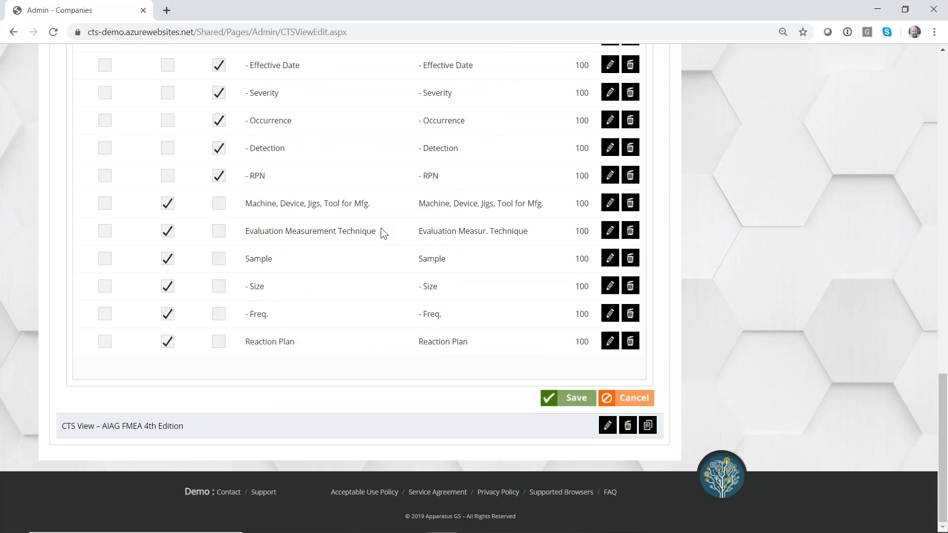
scroll(381, 228, up, 17)
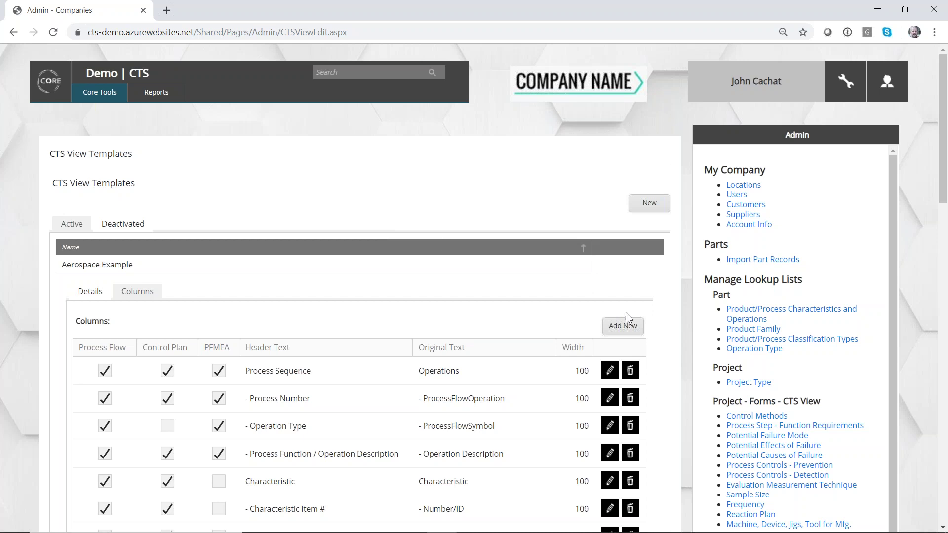
click(629, 329)
scroll(630, 334, down, 18)
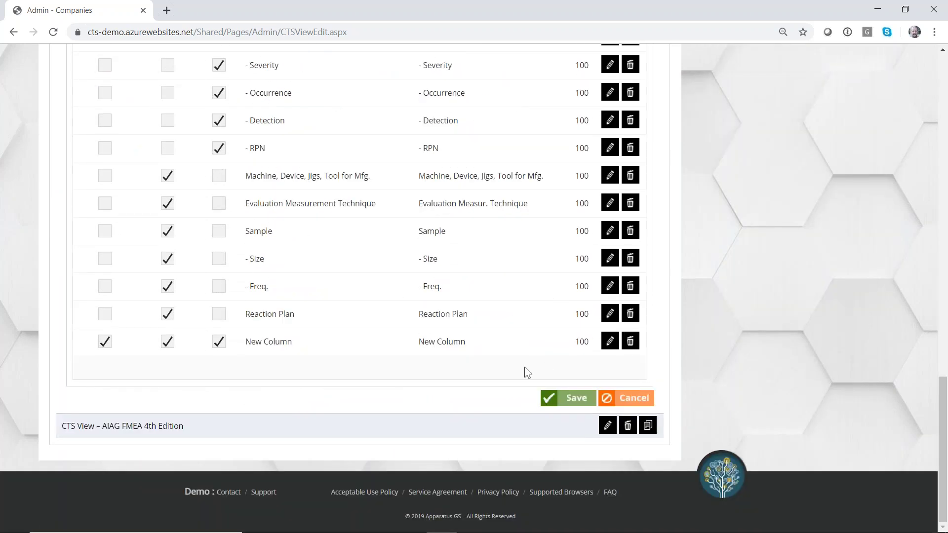
click(610, 341)
drag(483, 393, 402, 392)
text(Warrneyt)
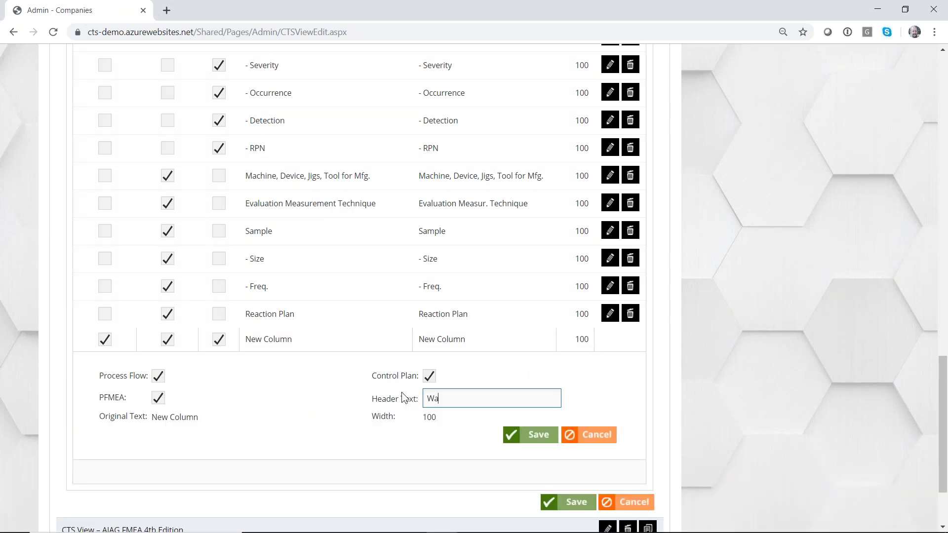
key(BackSpace)
key(BackSpace)
key(BackSpace)
key(BackSpace)
key(BackSpace)
key(BackSpace)
key(BackSpace)
key(BackSpace)
text(Failure Costs)
click(537, 441)
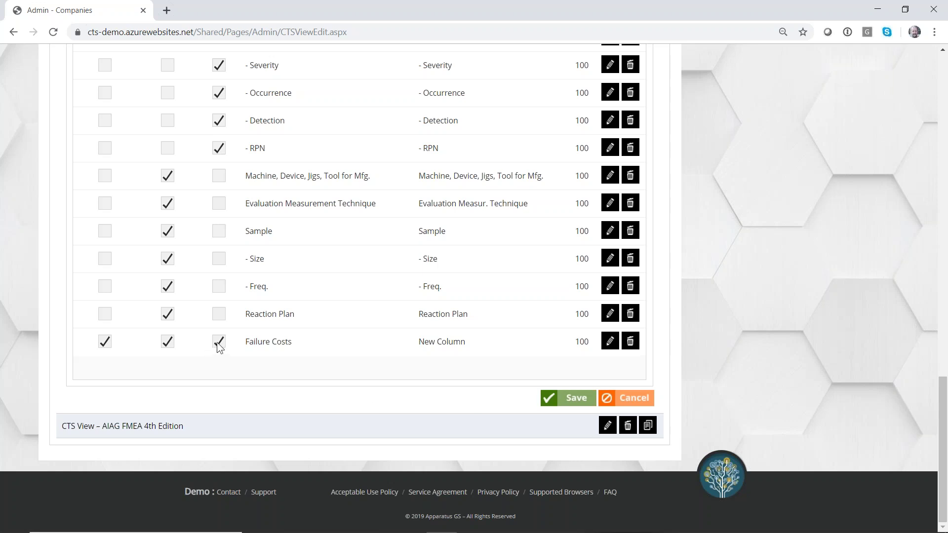
Review the edited column list and save the Aerospace Example template.
scroll(155, 348, up, 20)
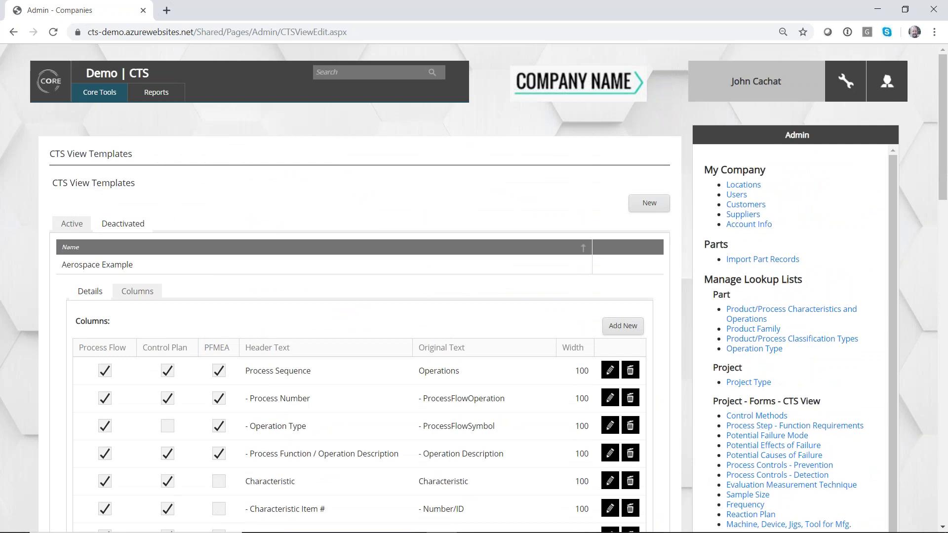
scroll(190, 356, down, 15)
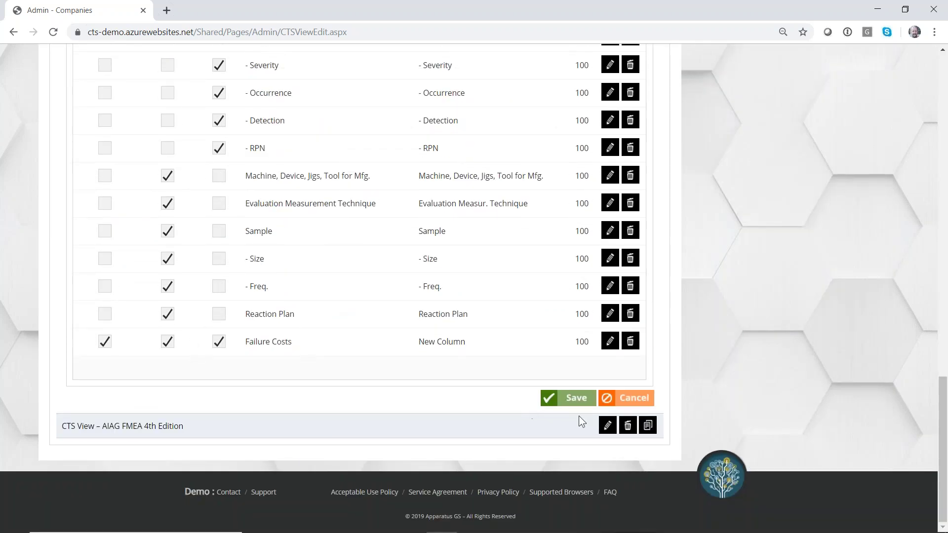
click(577, 400)
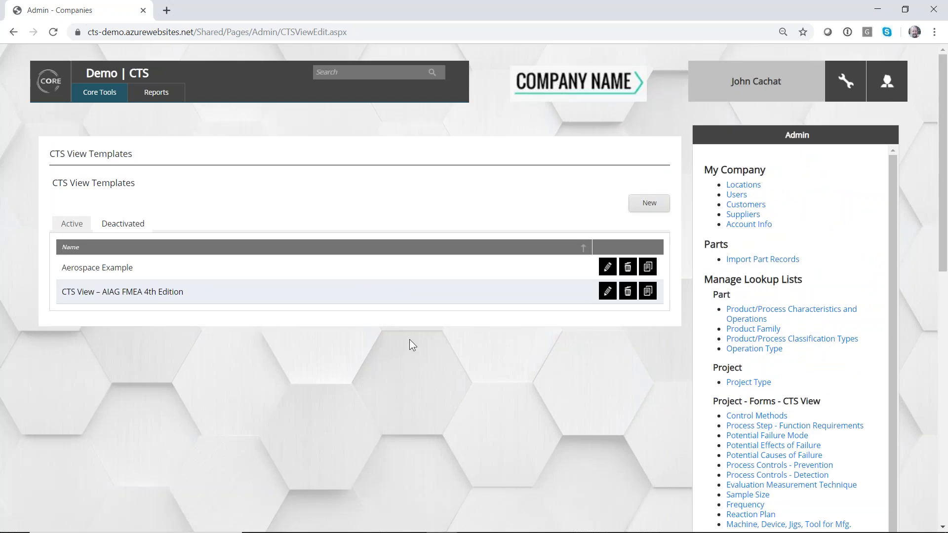
Reopen the _Demo Record project's forms and check the Process Sequence and Failure Costs headers in CTS View and Process Flow.
click(110, 97)
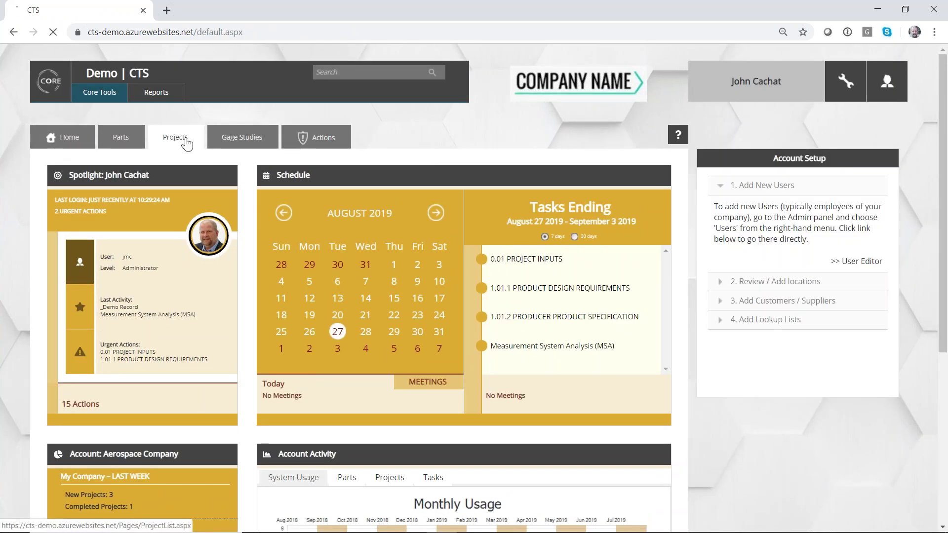
click(186, 142)
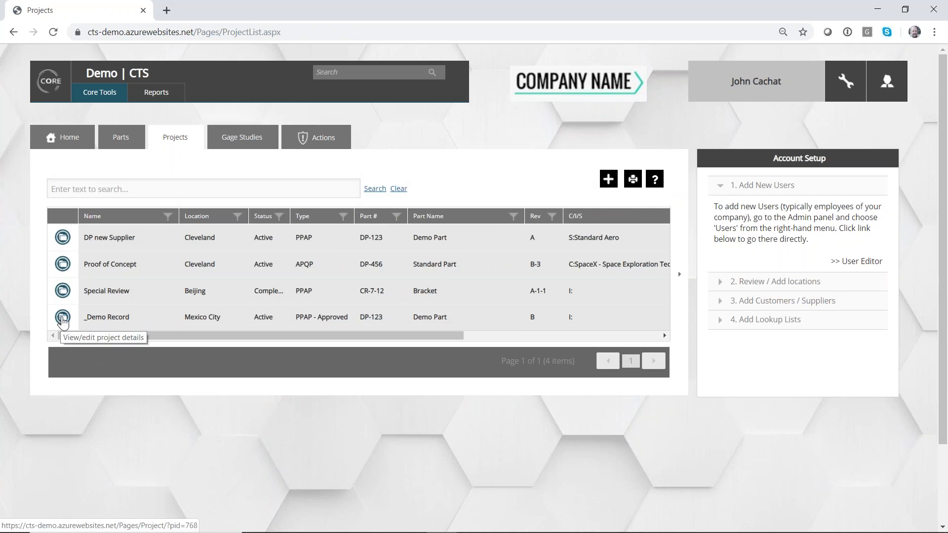
click(62, 320)
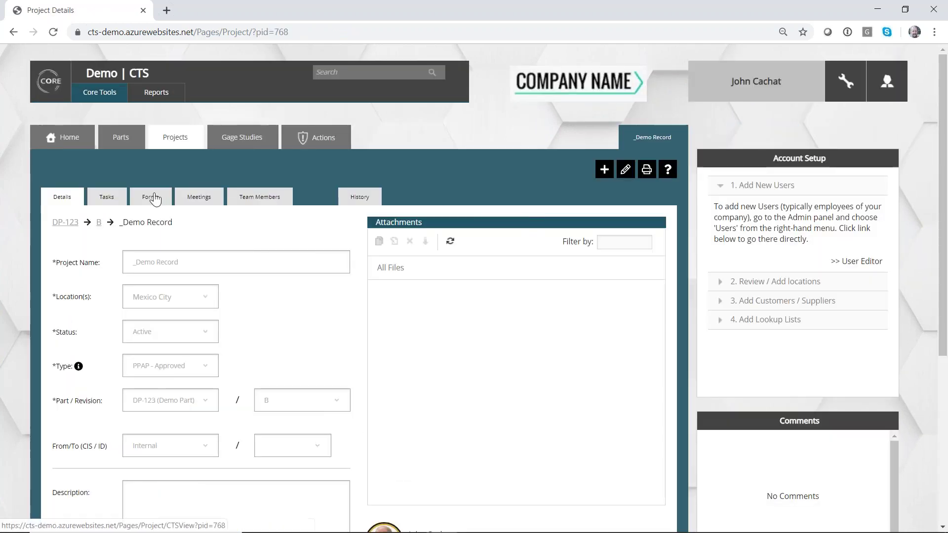
click(151, 196)
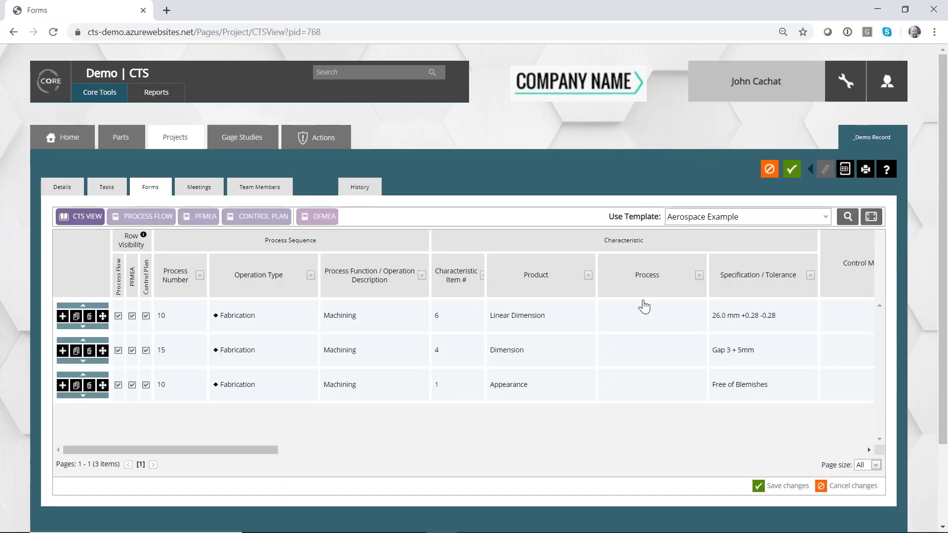
drag(243, 449, 853, 514)
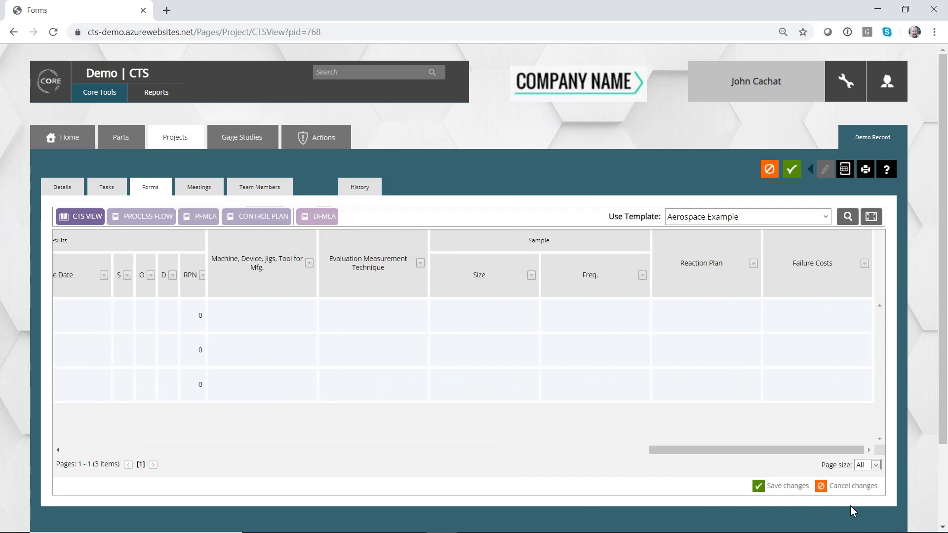
click(145, 221)
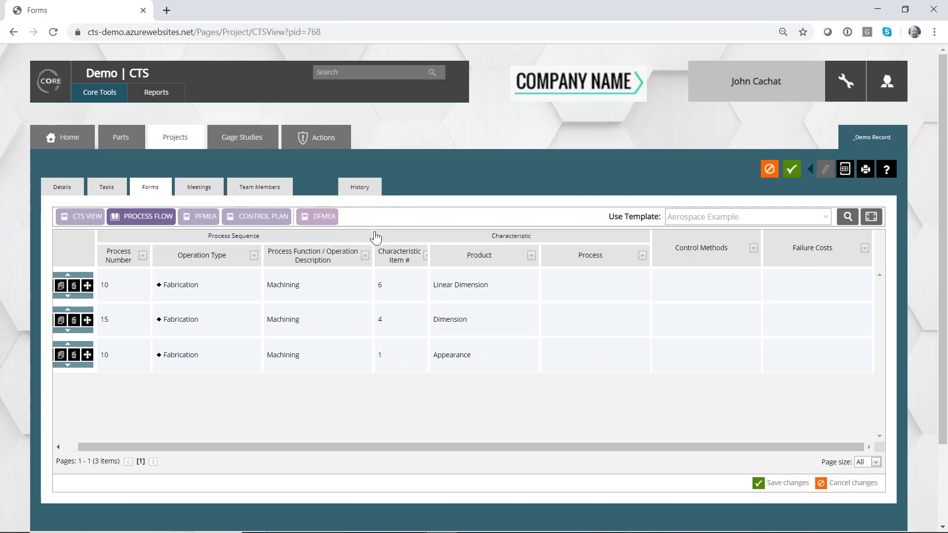
Look at the parts list, reopen the _Demo Record project's details and start publishing the project.
click(118, 144)
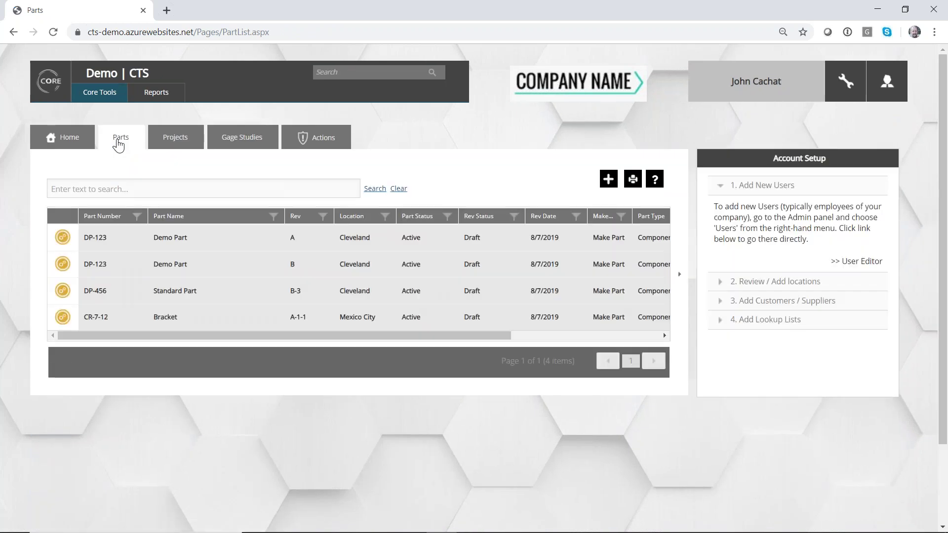
click(174, 147)
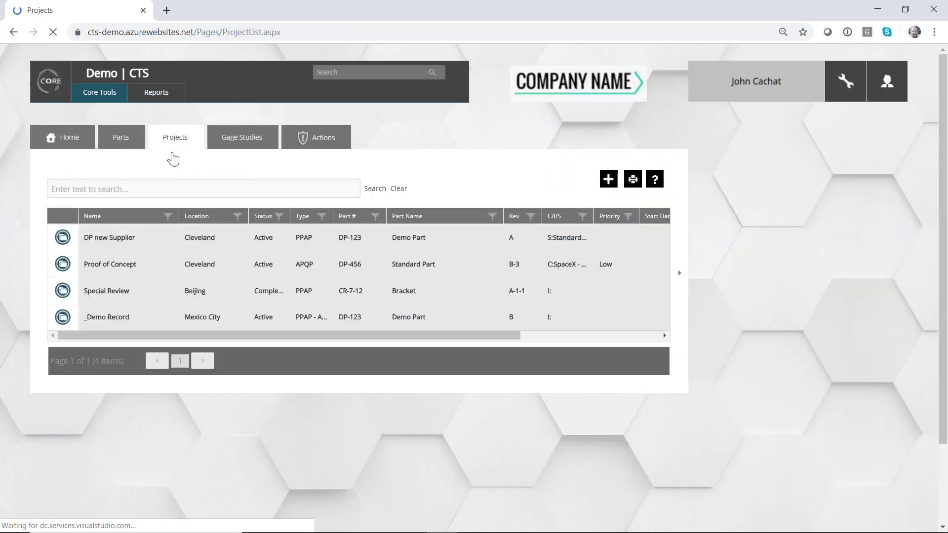
click(62, 318)
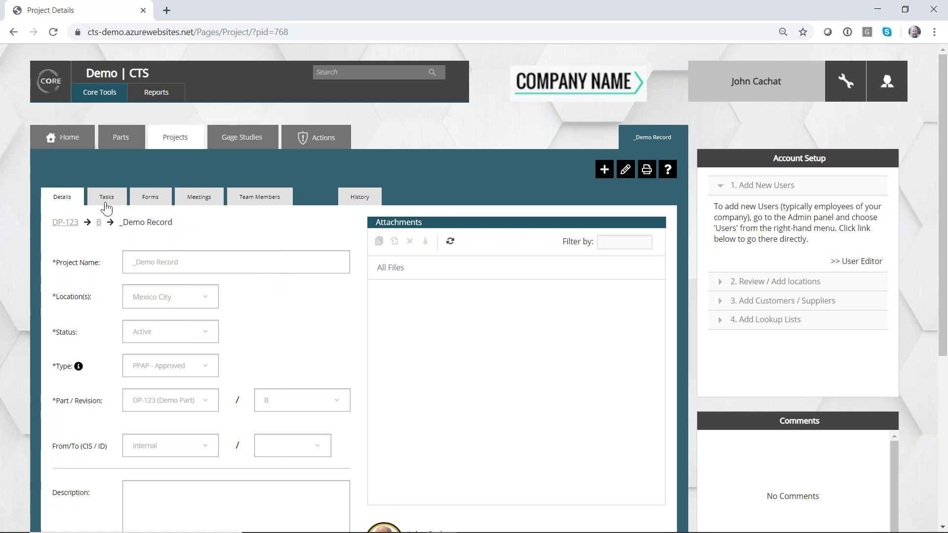
scroll(79, 204, down, 5)
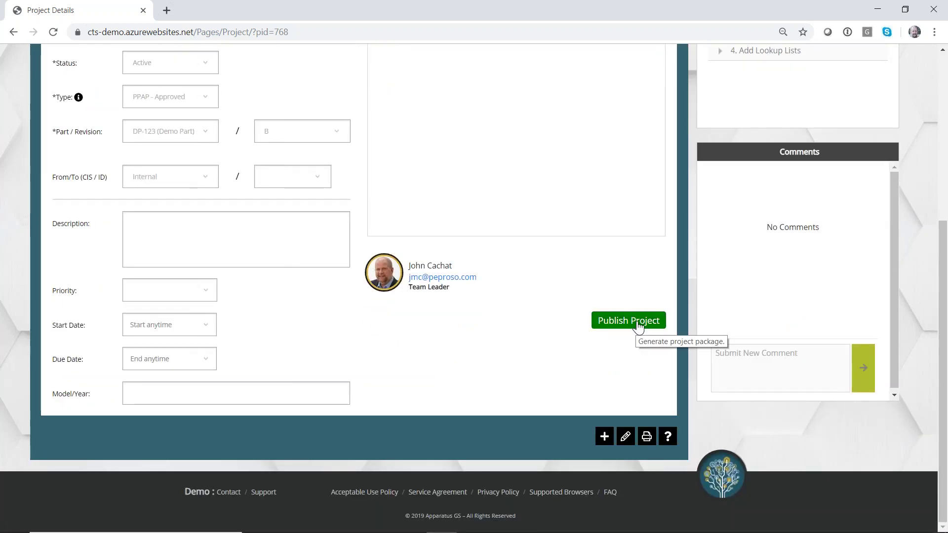
click(638, 322)
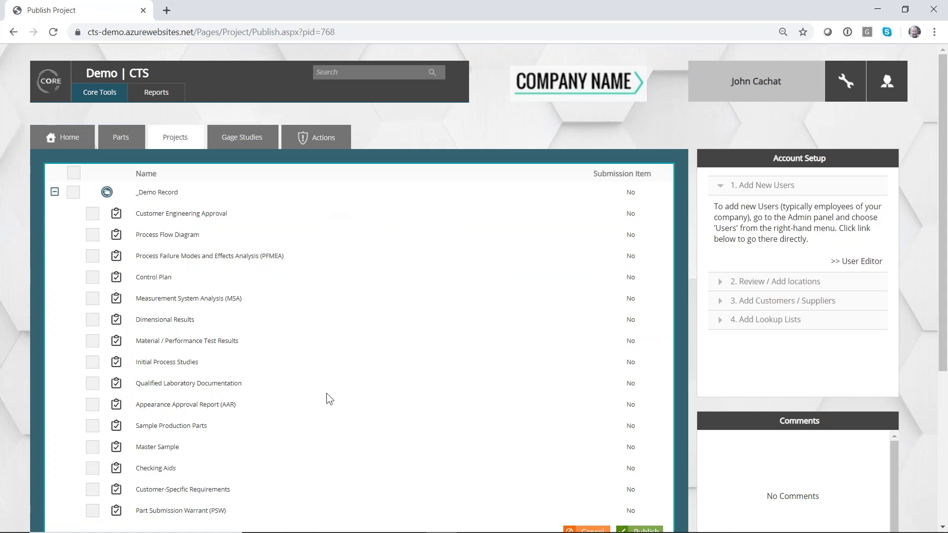
Select Customer Engineering Approval, Process Flow Diagram, PFMEA and Control Plan for publishing, and cancel the project's publishing.
click(94, 217)
click(91, 234)
click(93, 256)
click(93, 278)
scroll(313, 349, down, 5)
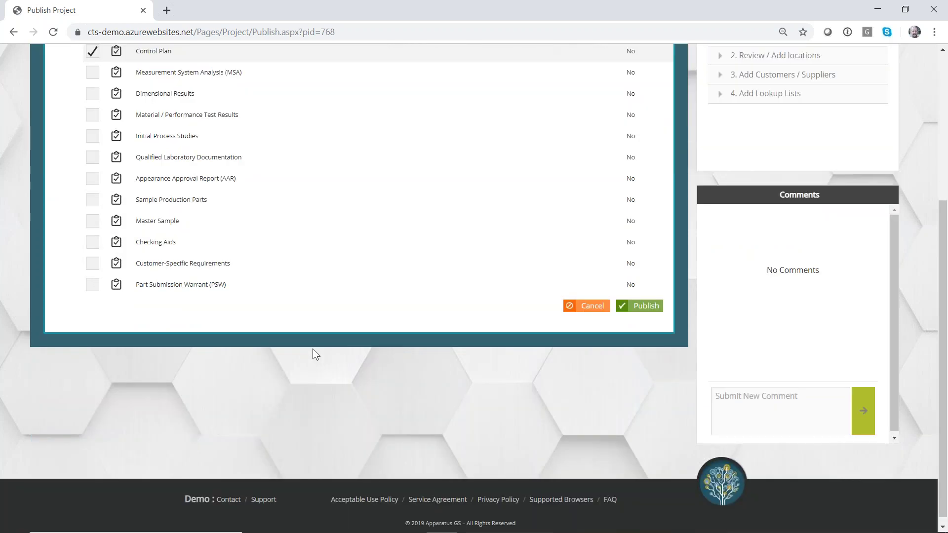
click(597, 307)
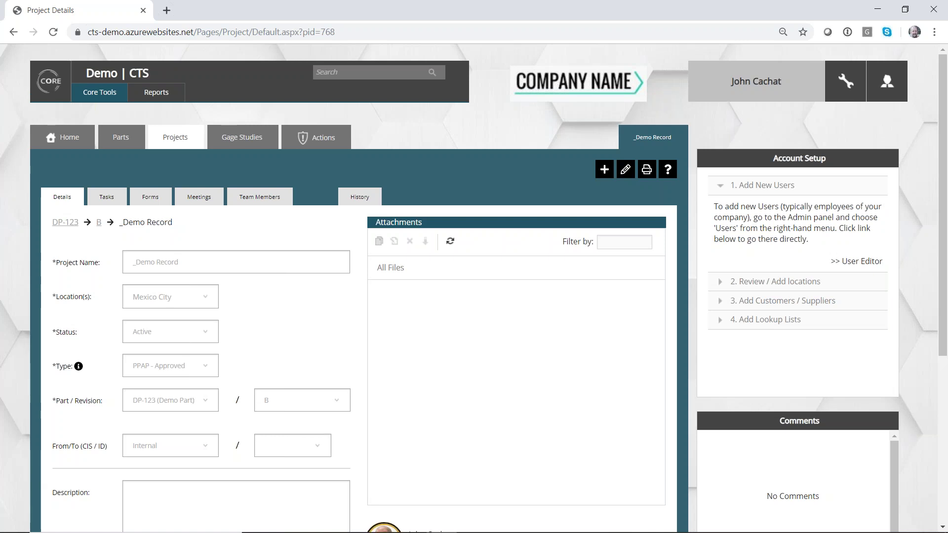
Look at the project's forms and examine the admin lookup lists for Control Methods and Product/Process Classification Types.
click(150, 197)
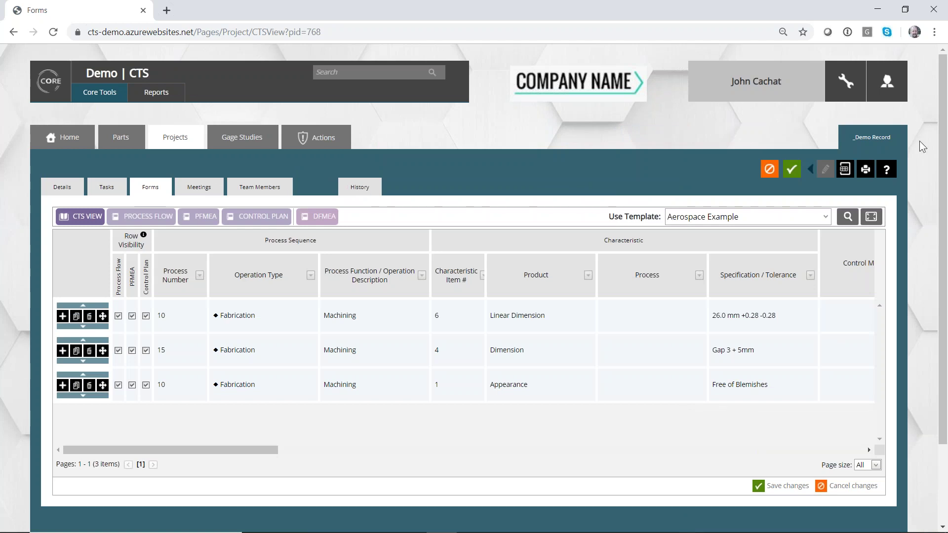
click(851, 87)
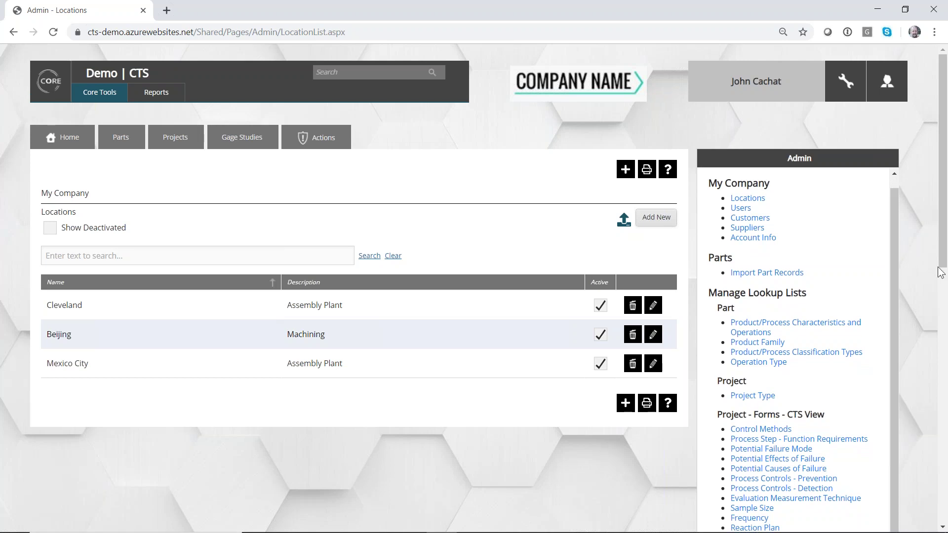
drag(943, 269, 944, 351)
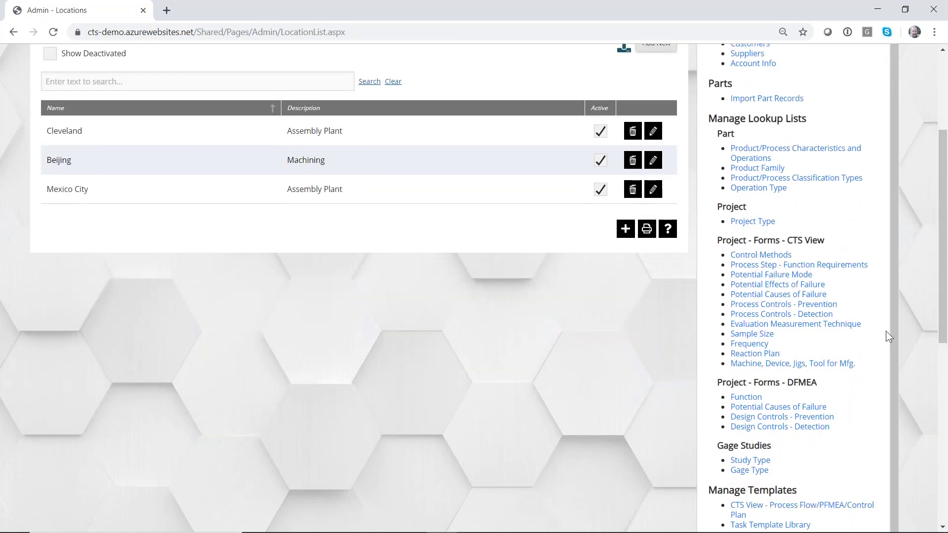
click(753, 255)
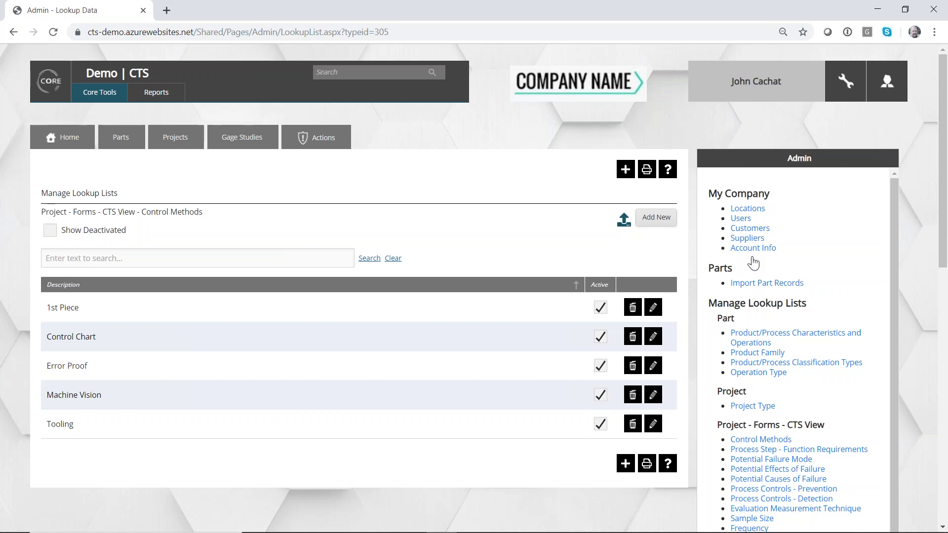
drag(946, 242, 944, 334)
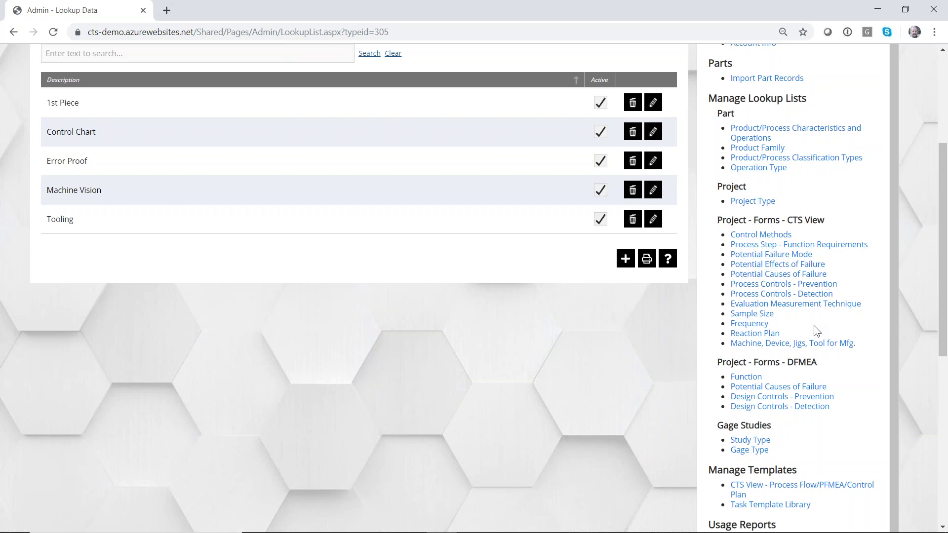
click(755, 158)
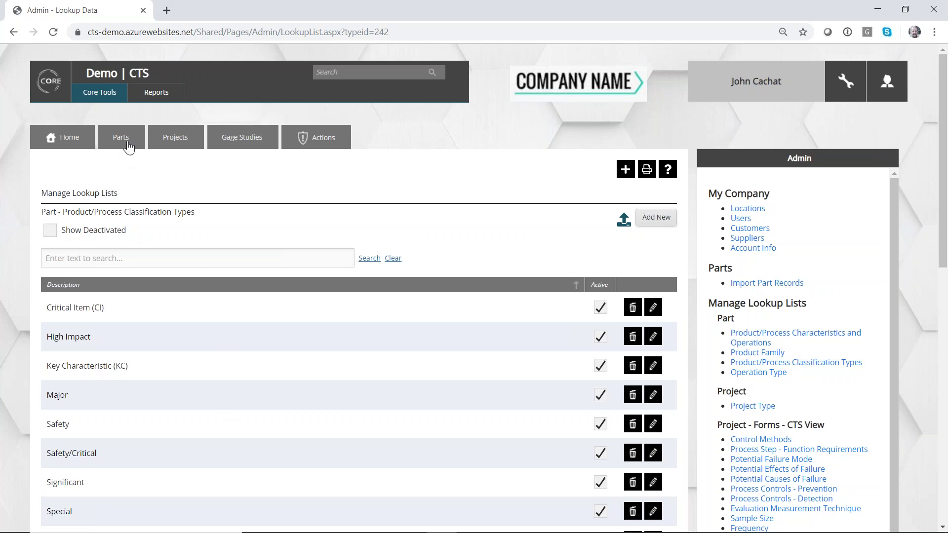
Start a new meeting in the _Demo Record project named Kickoff Meeting with the overview text Agenda.
click(164, 142)
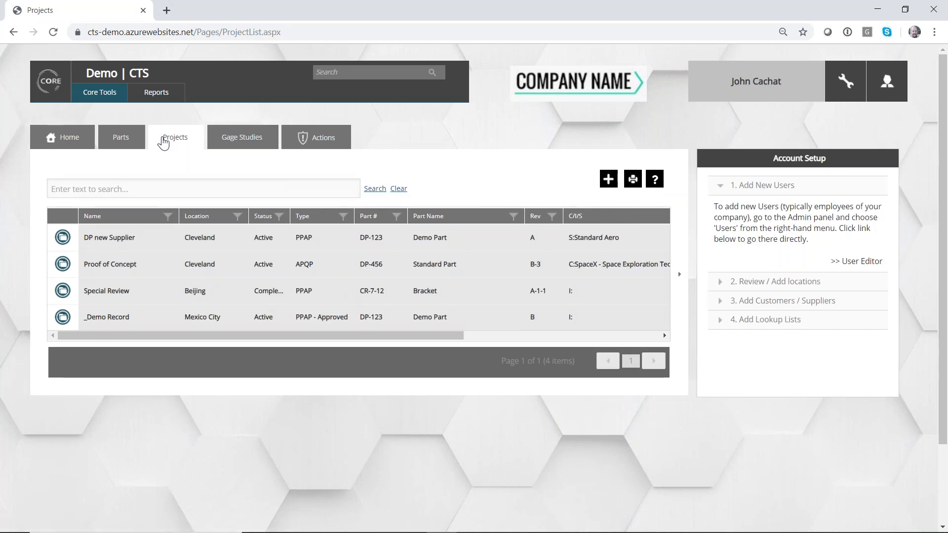
click(63, 317)
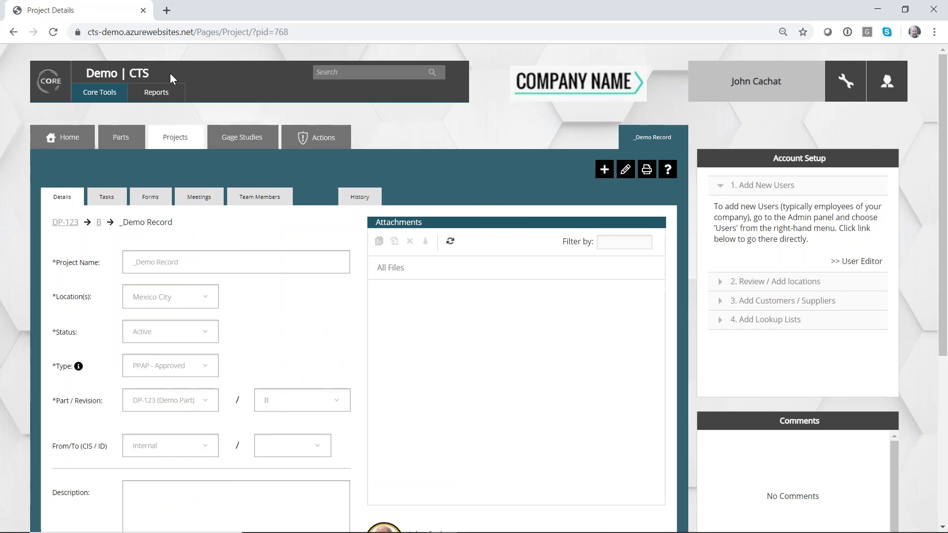
click(199, 200)
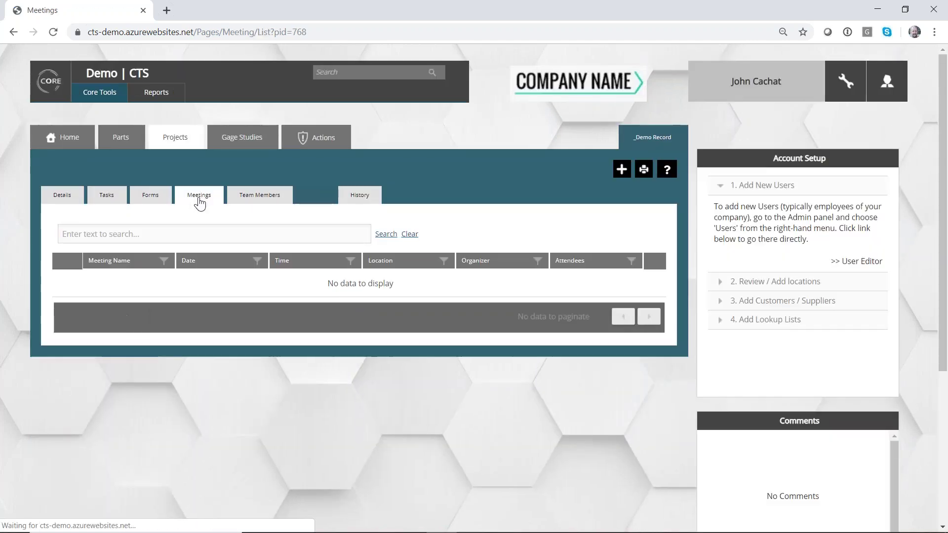
click(622, 169)
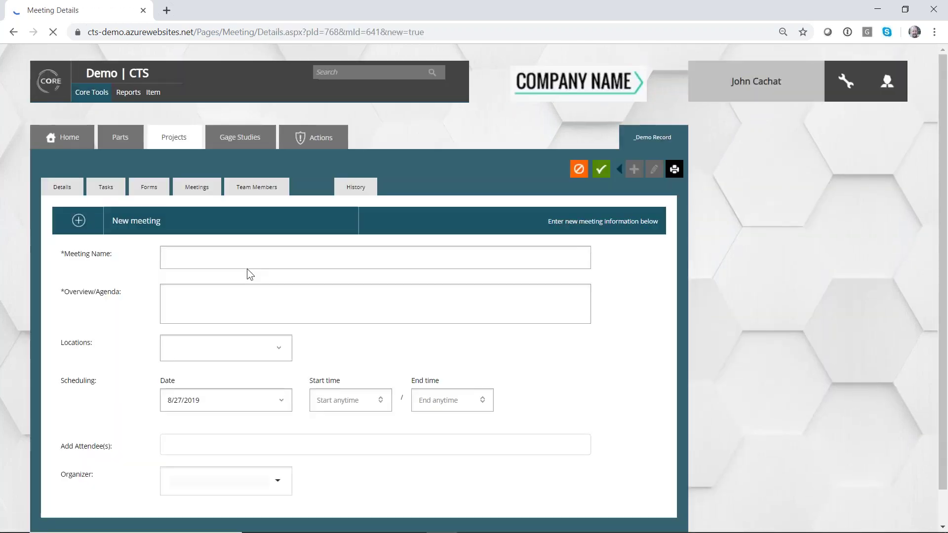
click(243, 262)
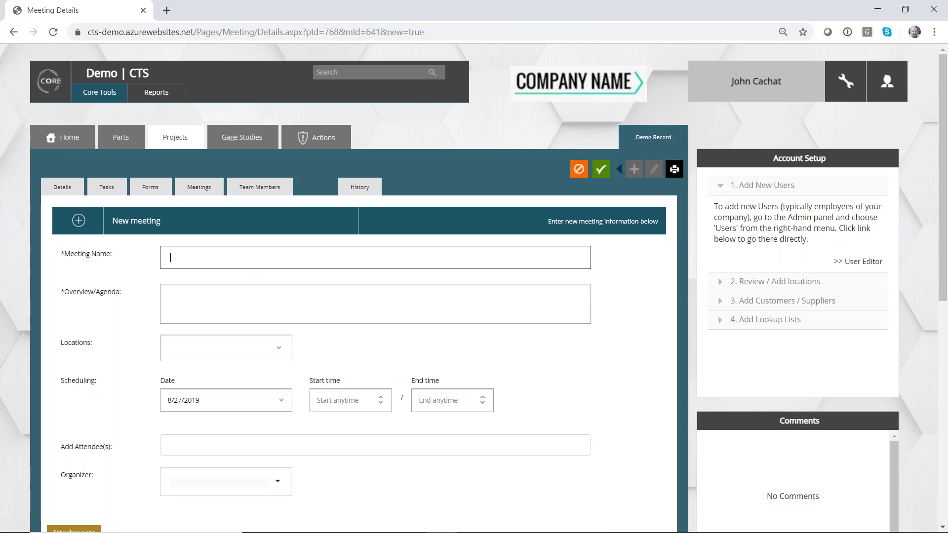
text(Kickoff Meeting)
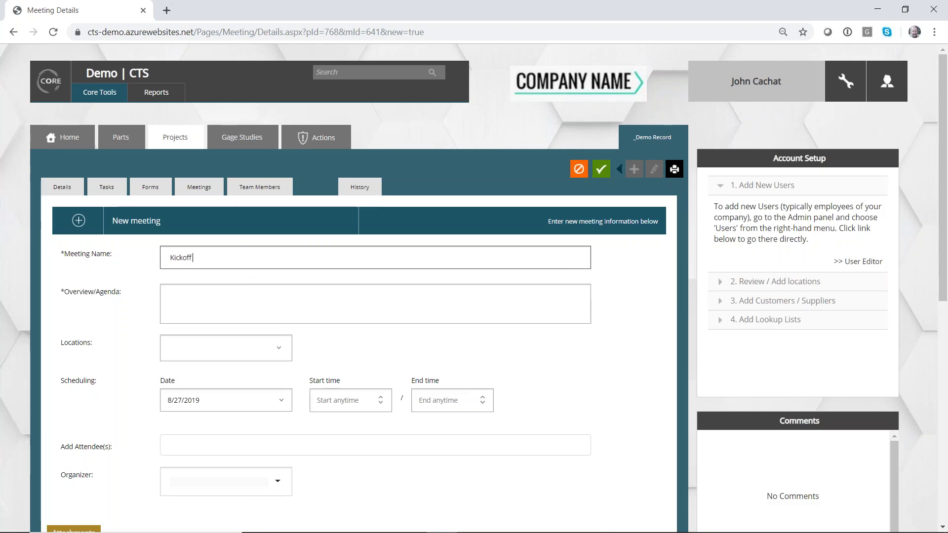
key(Tab)
text(Agenda)
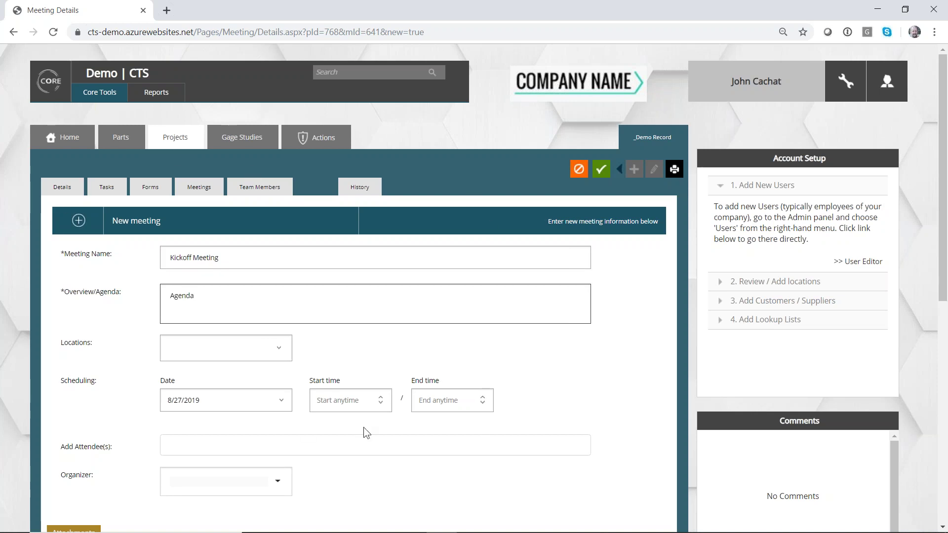
Add one attendee to the Kickoff Meeting, set the same person as organizer and save the meeting.
scroll(363, 427, down, 5)
click(200, 217)
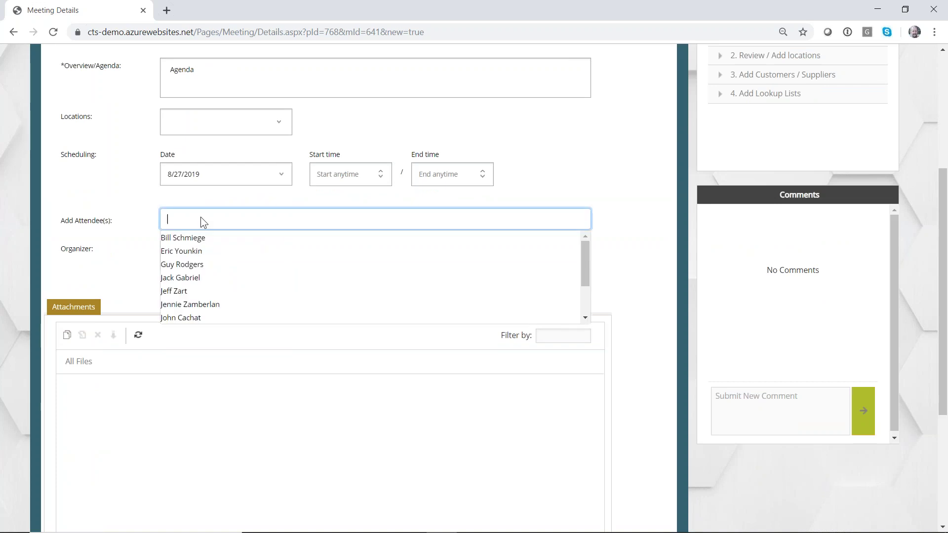
click(186, 318)
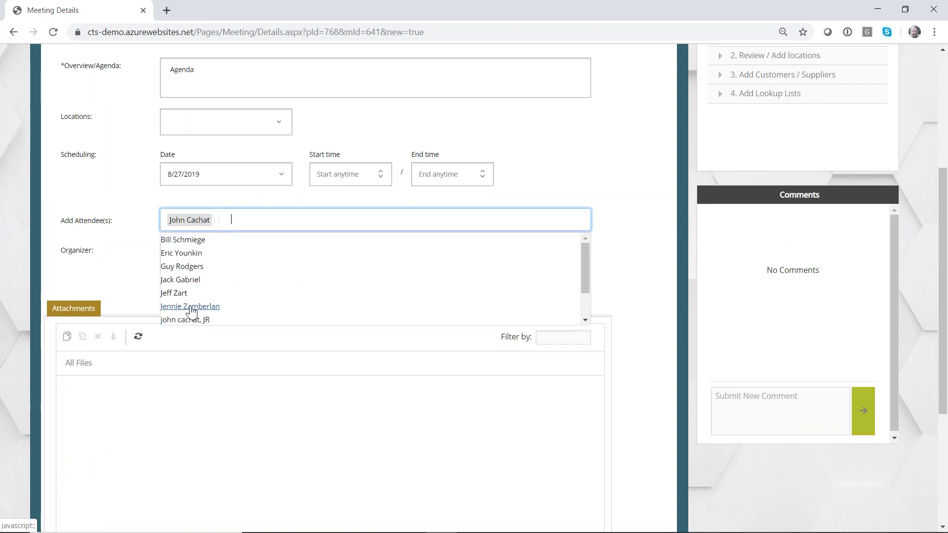
click(124, 276)
click(215, 263)
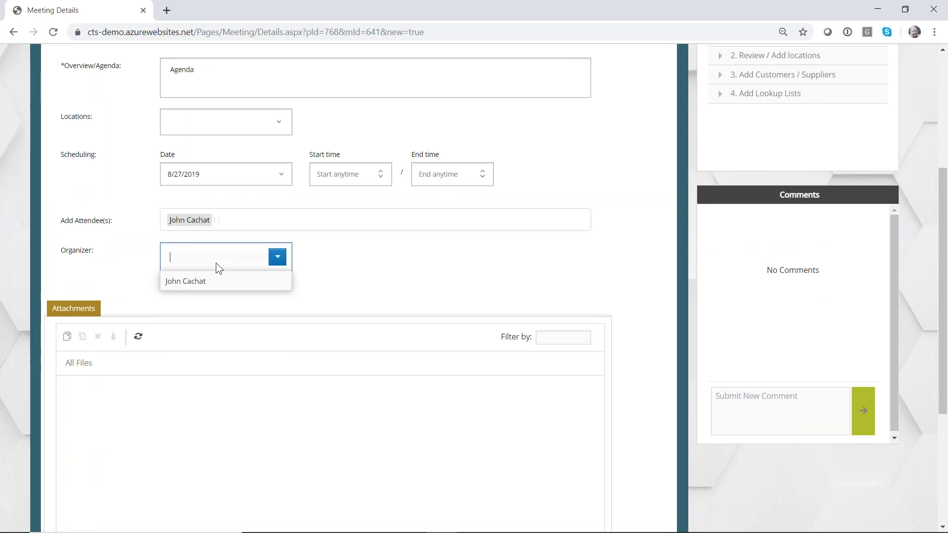
click(209, 281)
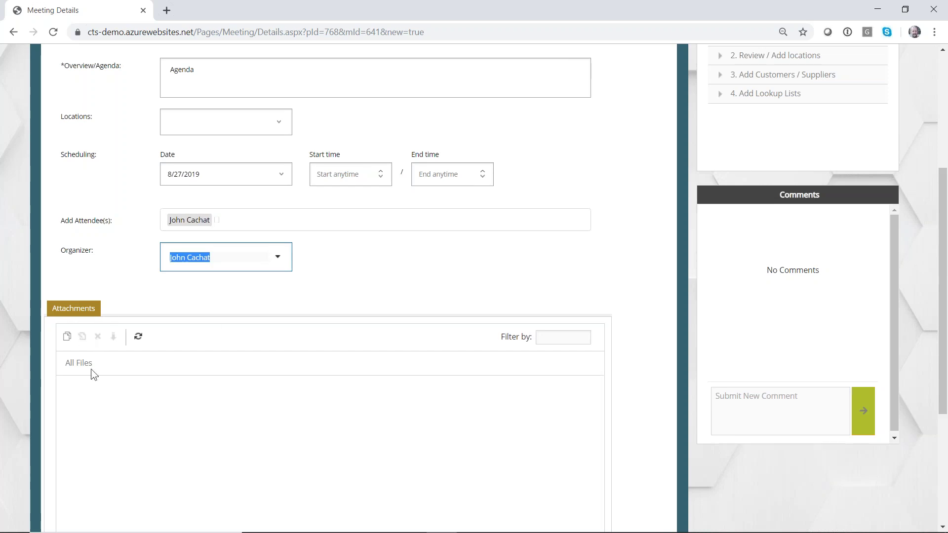
scroll(352, 372, up, 5)
click(598, 168)
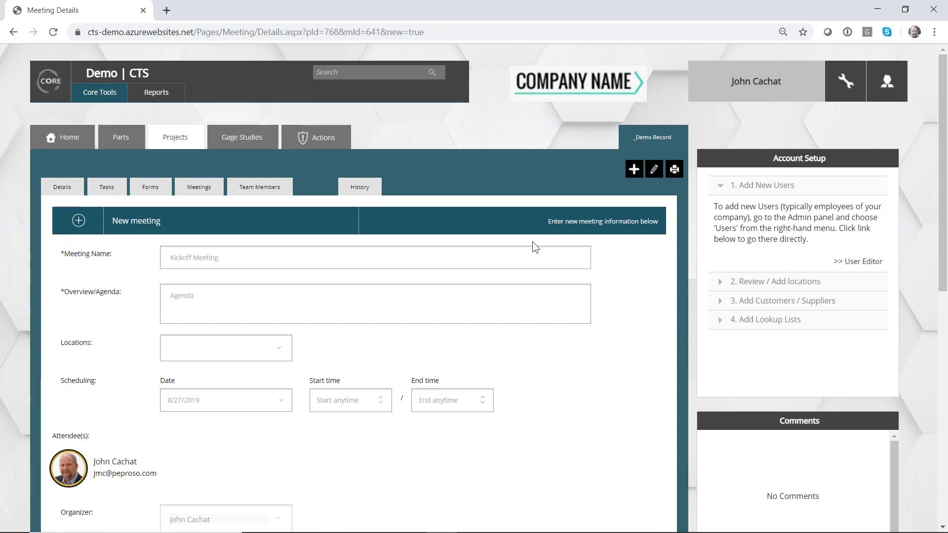
Open the project's team members for editing, look at the available levels and leave for the home page without saving.
click(259, 191)
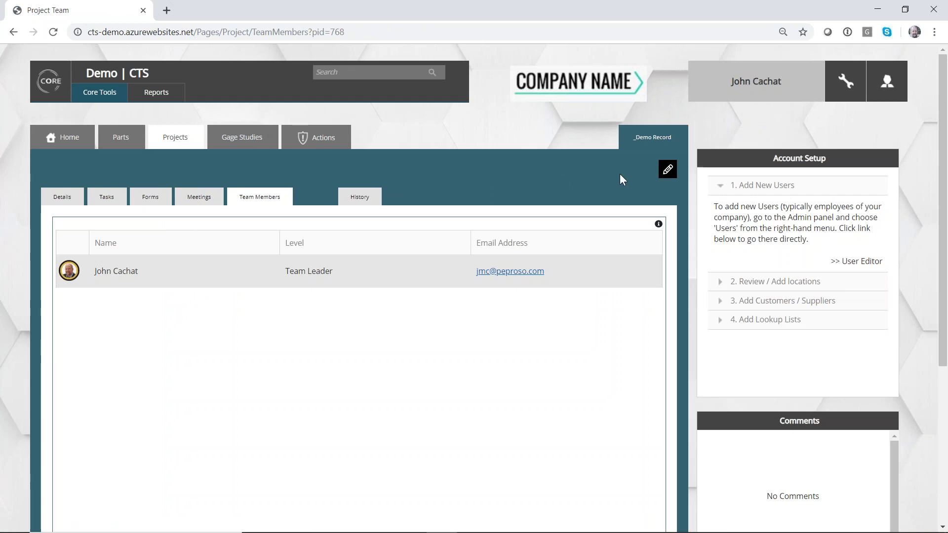
click(667, 169)
click(416, 269)
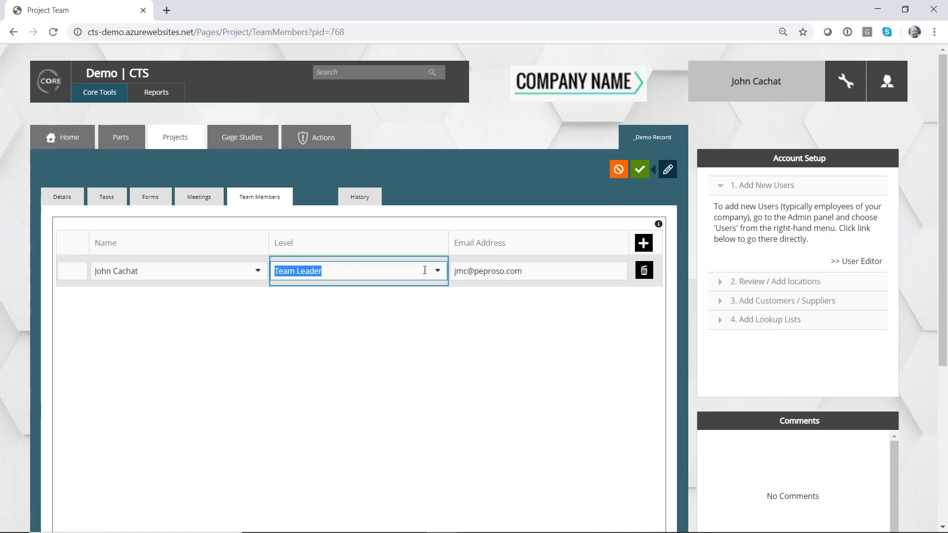
click(443, 274)
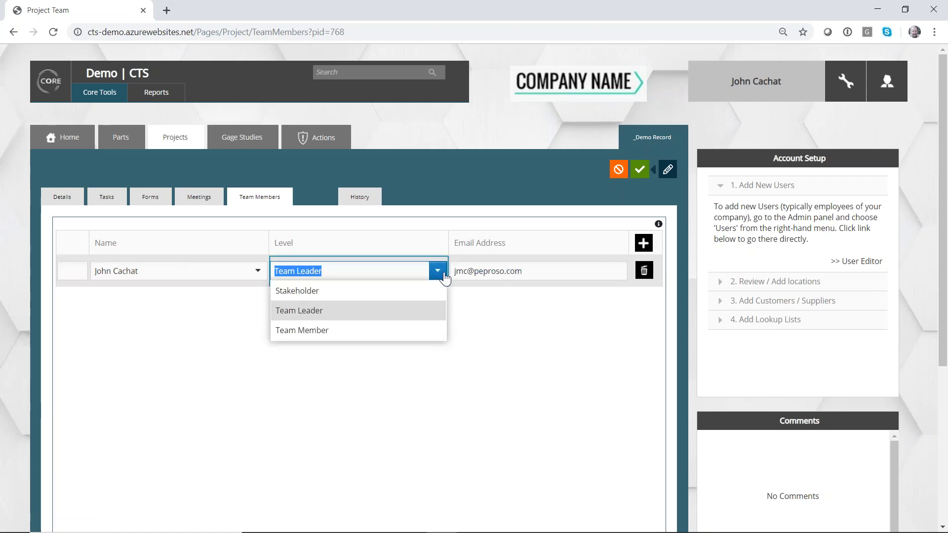
click(445, 278)
click(502, 383)
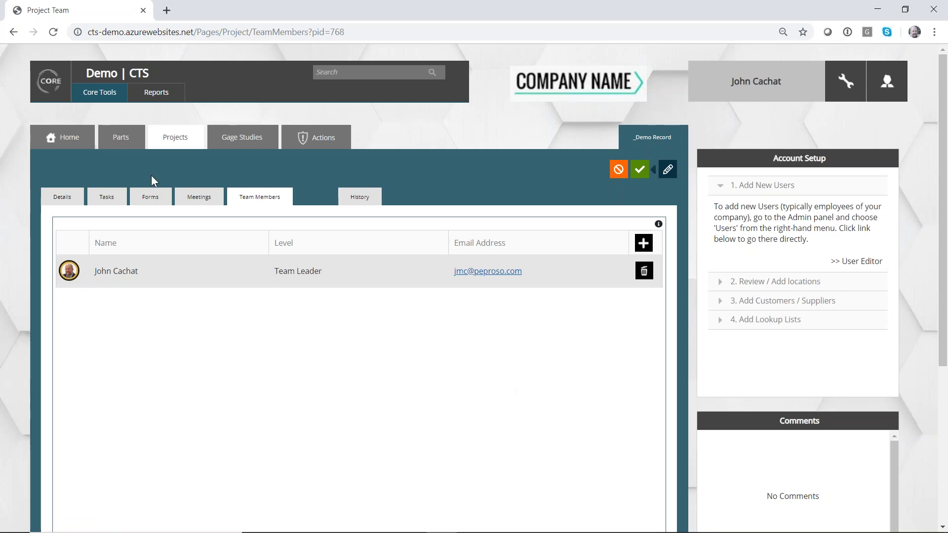
click(70, 143)
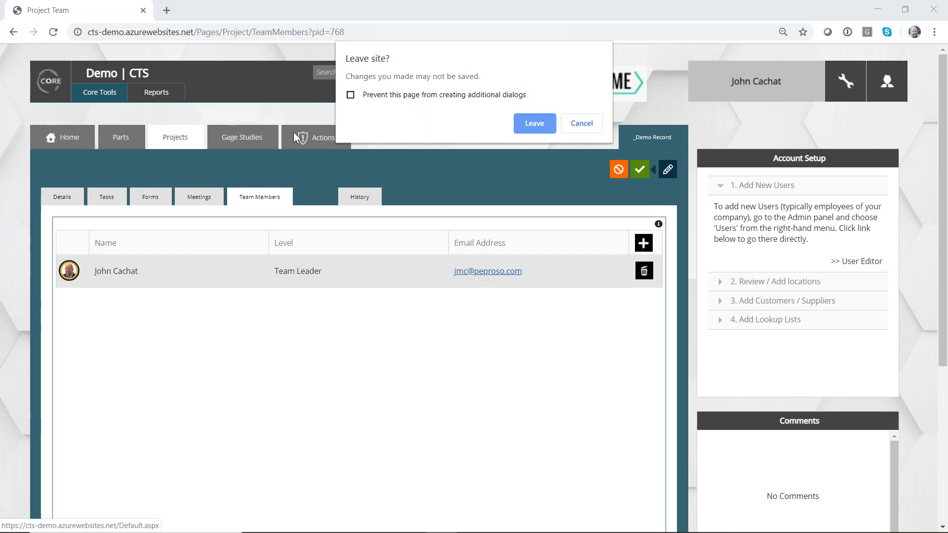
click(529, 126)
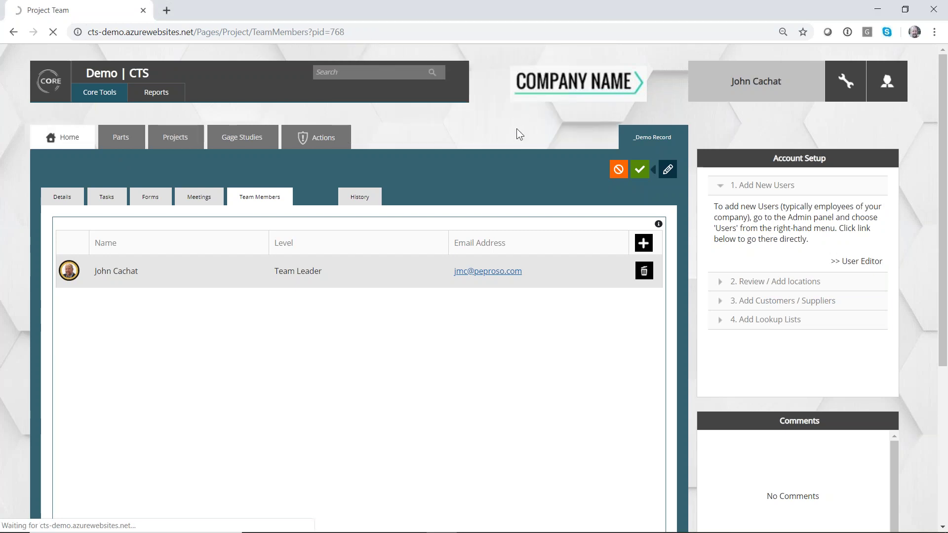
Search the parts list for bracket and clear the search.
click(393, 73)
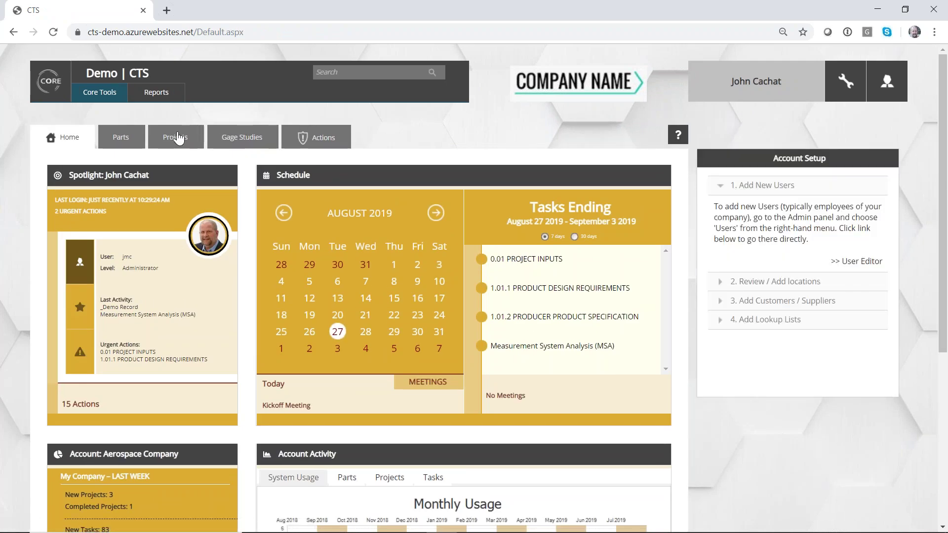
click(125, 144)
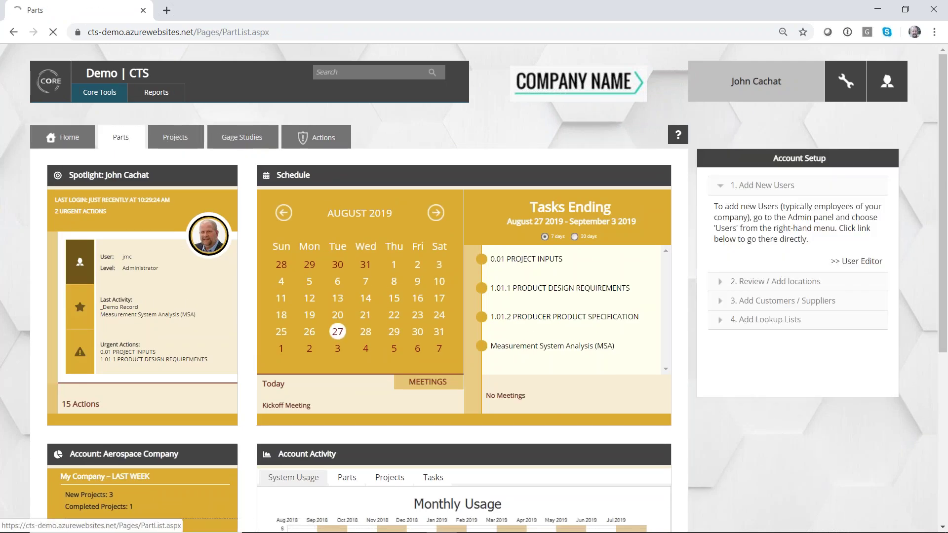
click(173, 186)
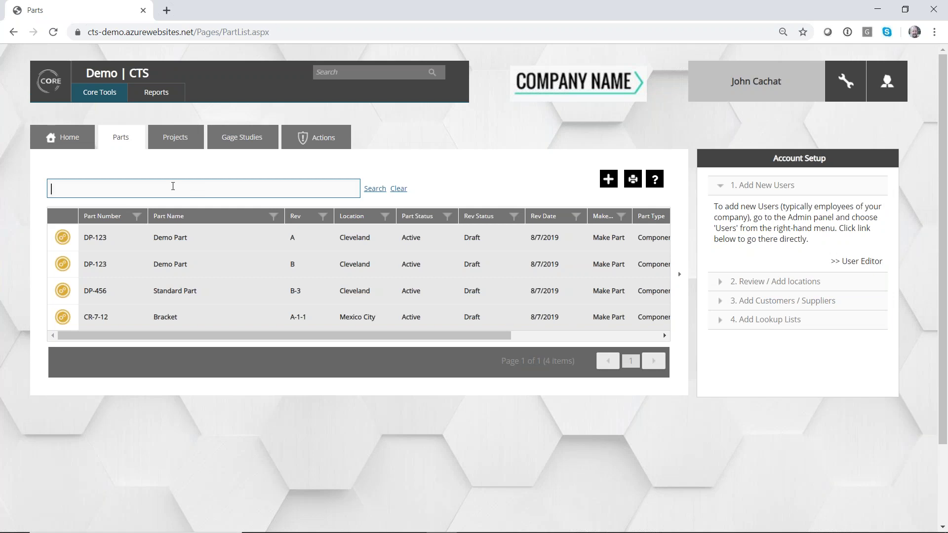
text(bracket)
click(376, 191)
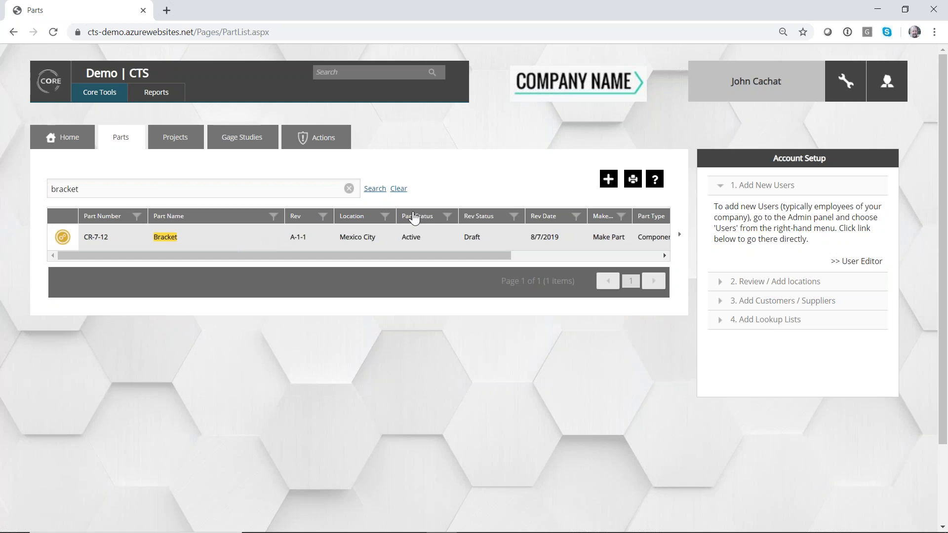
click(398, 189)
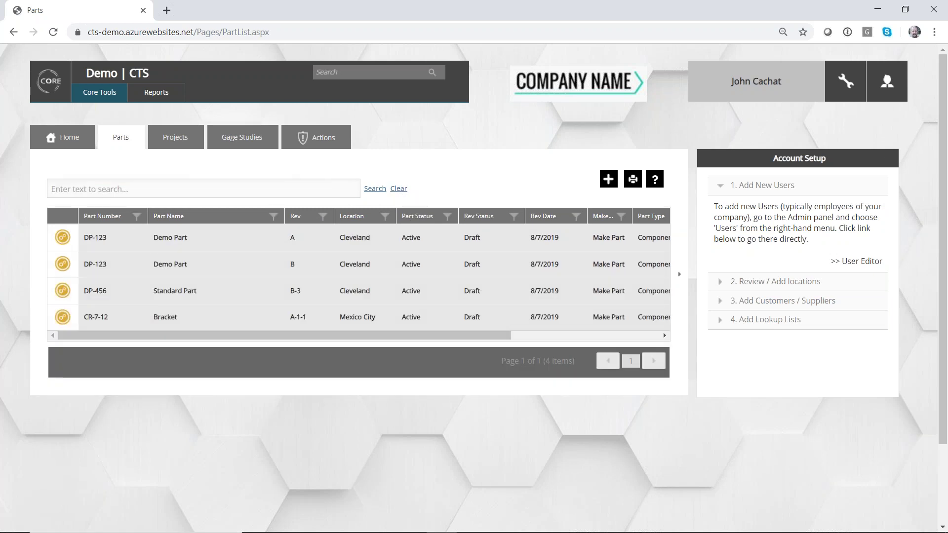
Search the whole application for bracket and look through the results by record type.
click(342, 72)
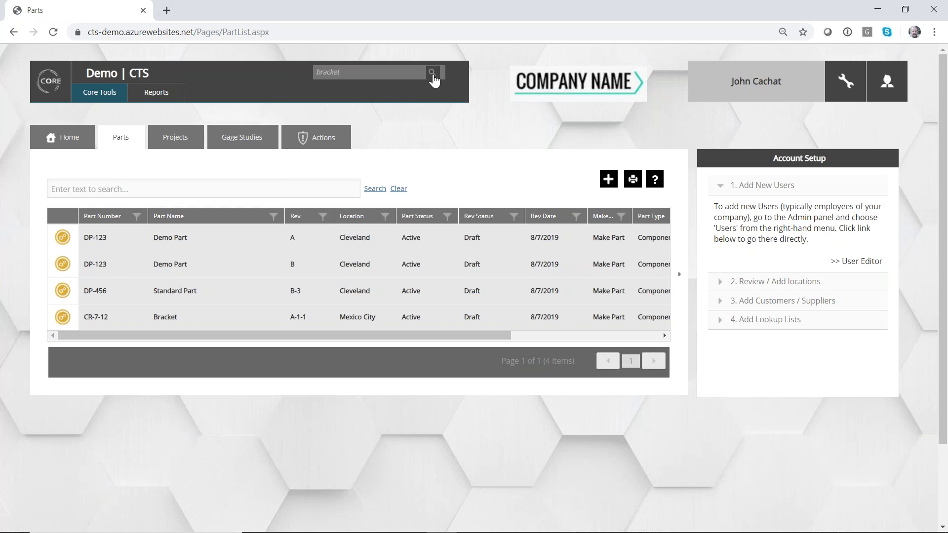
click(432, 74)
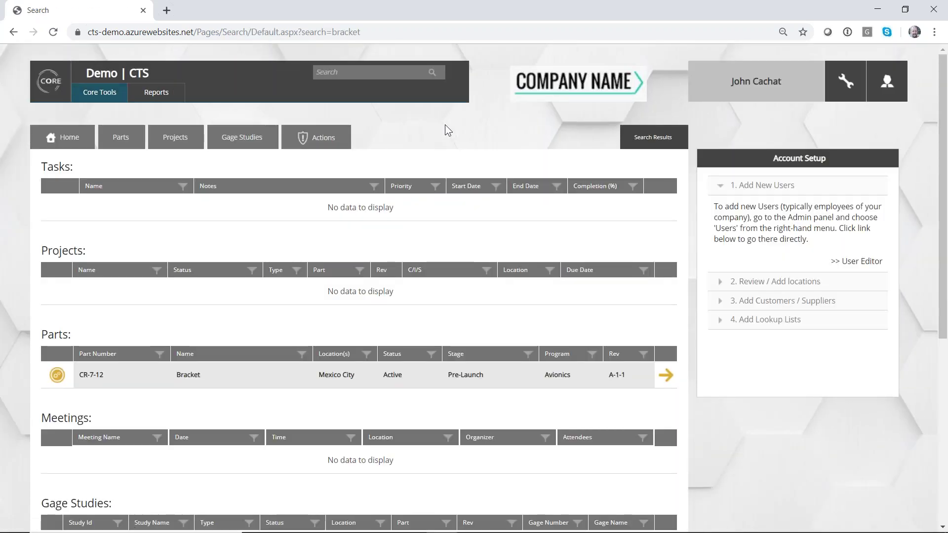
scroll(194, 230, down, 5)
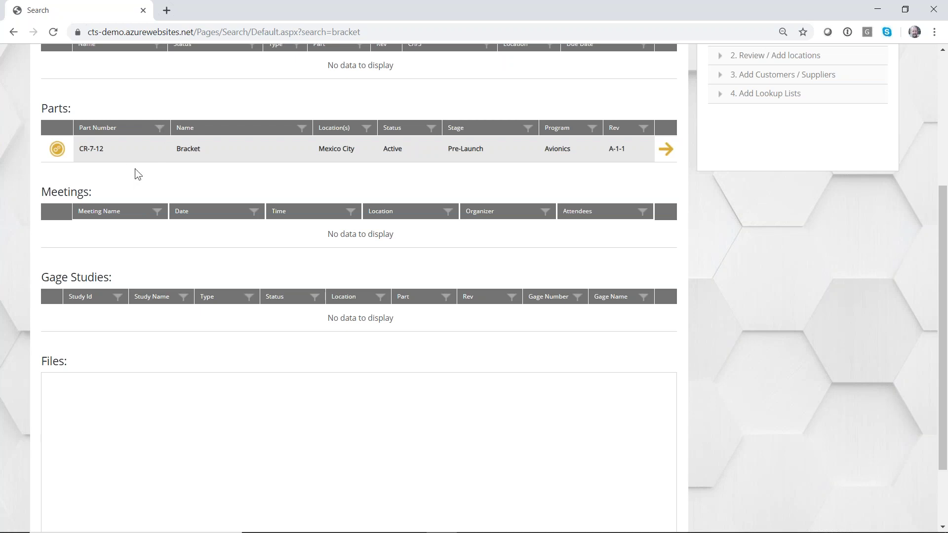
scroll(241, 233, up, 5)
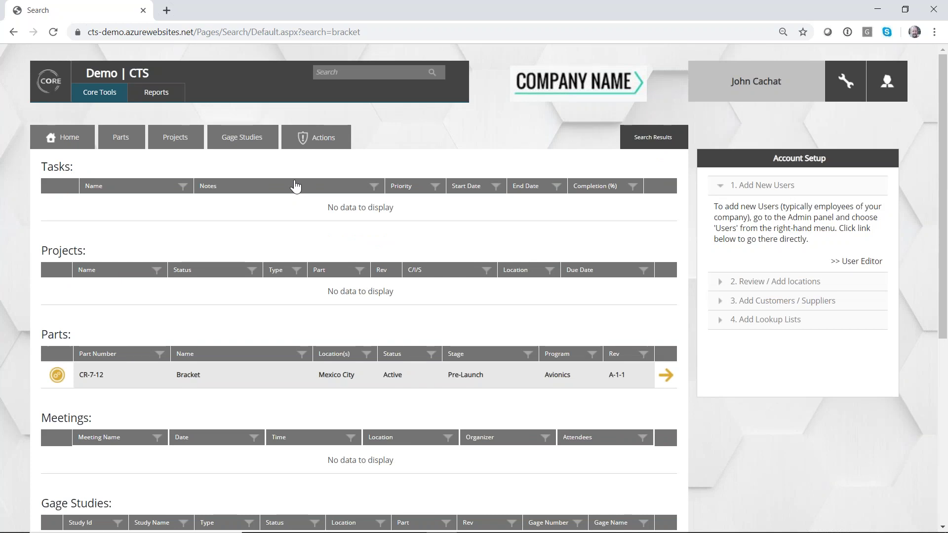
Look at the admin locations list and open the forms of the _Demo Record project in Mexico City.
click(847, 90)
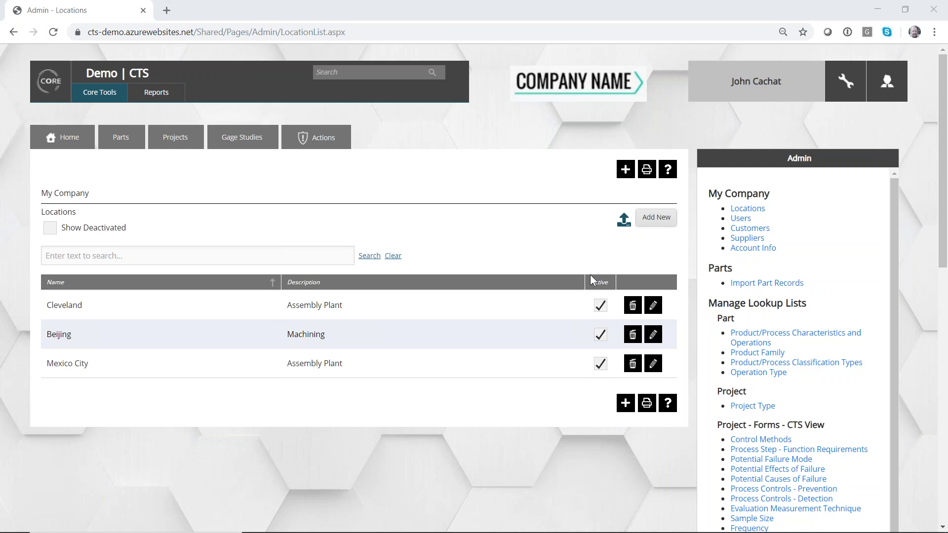
click(166, 140)
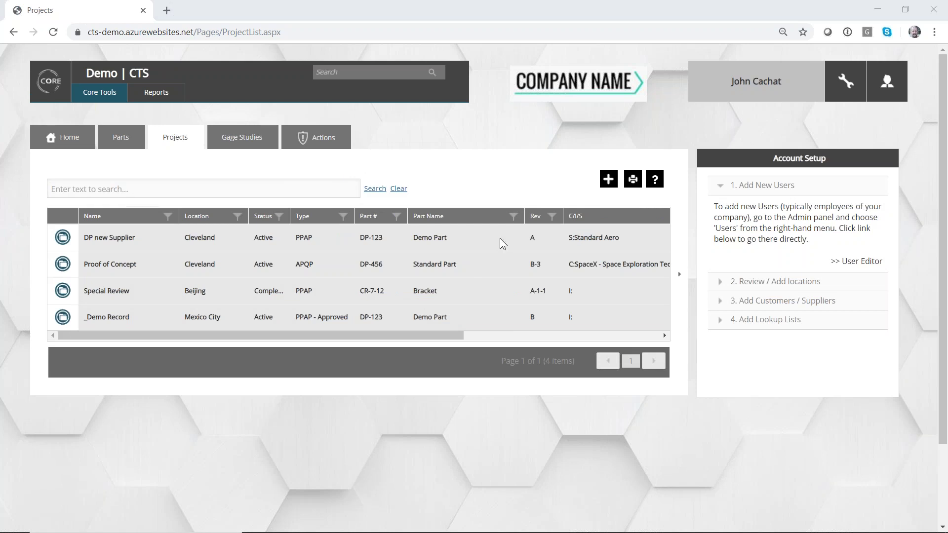
click(58, 318)
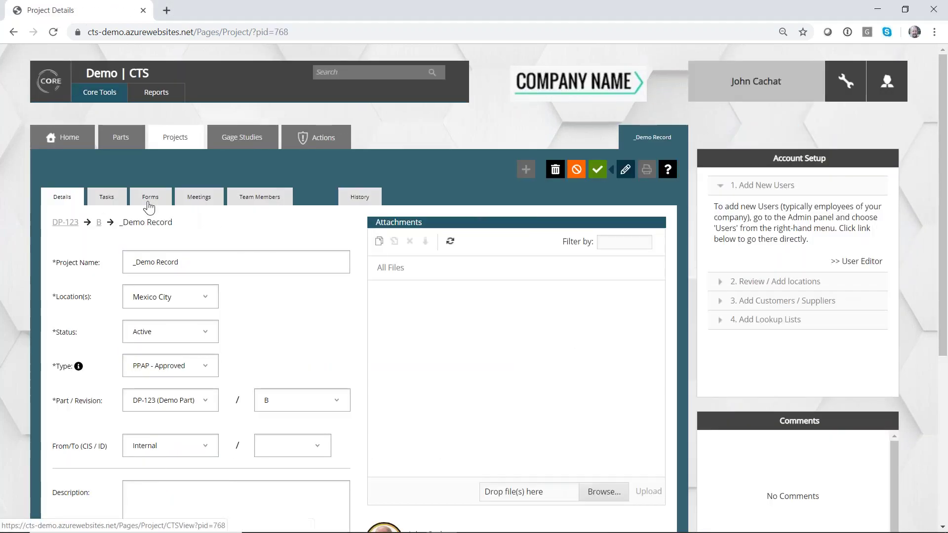
click(149, 206)
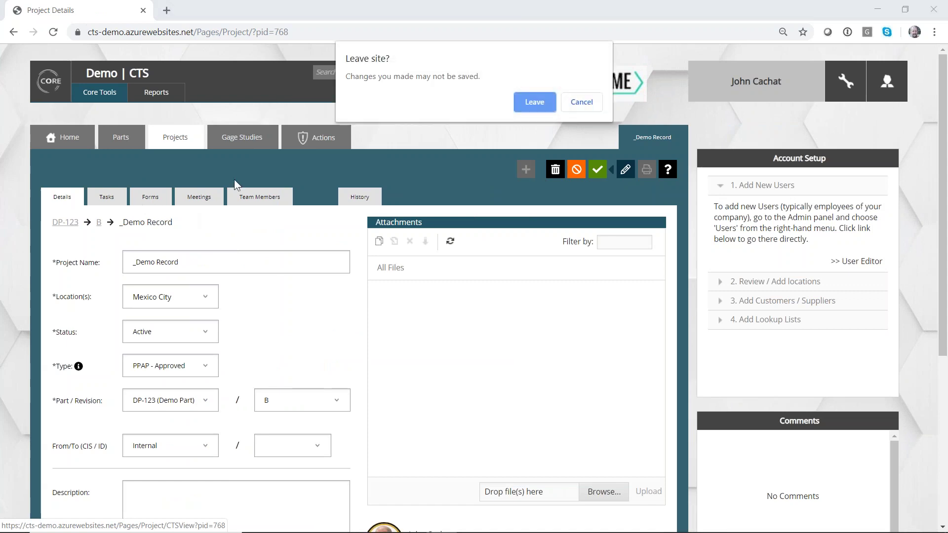
click(529, 103)
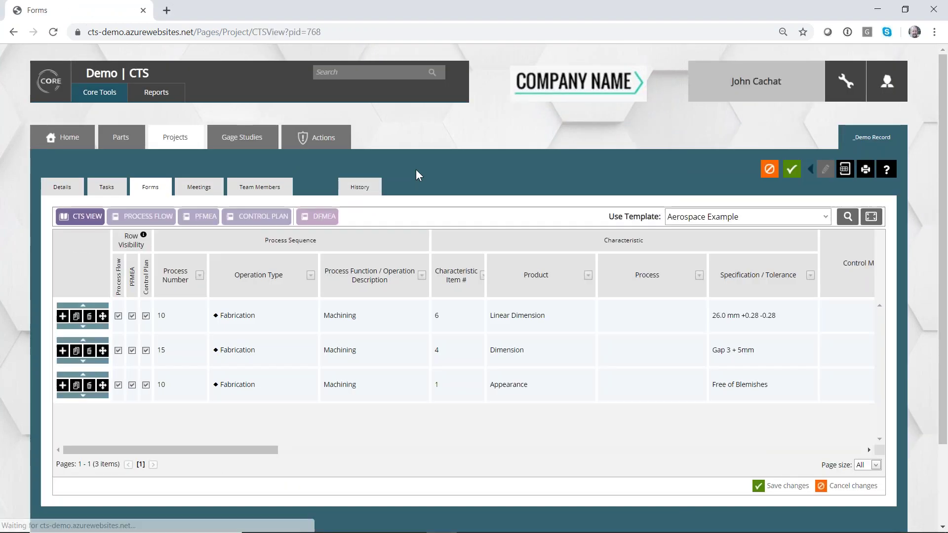
In the PFMEA form, set the Characteristic Classification of process number 15 to Critical Item (CI).
click(203, 216)
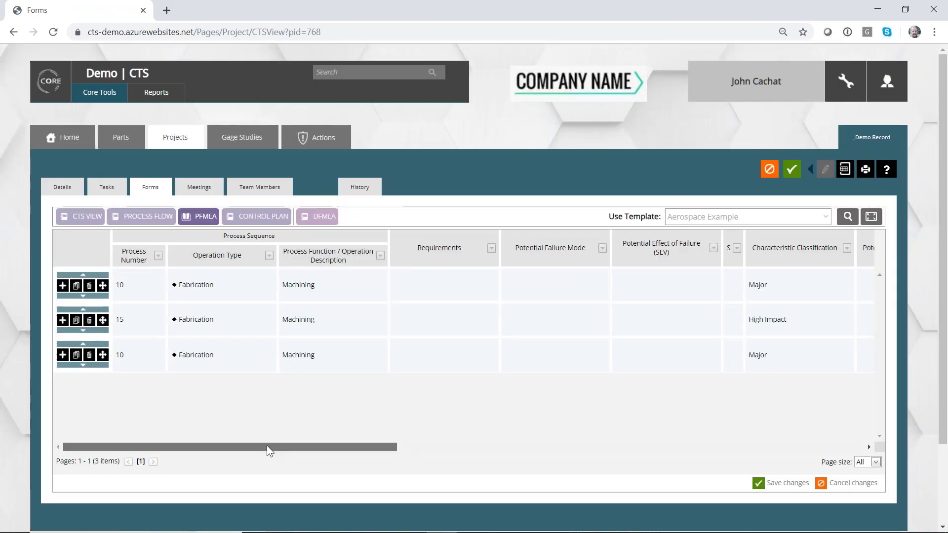
click(491, 247)
click(407, 318)
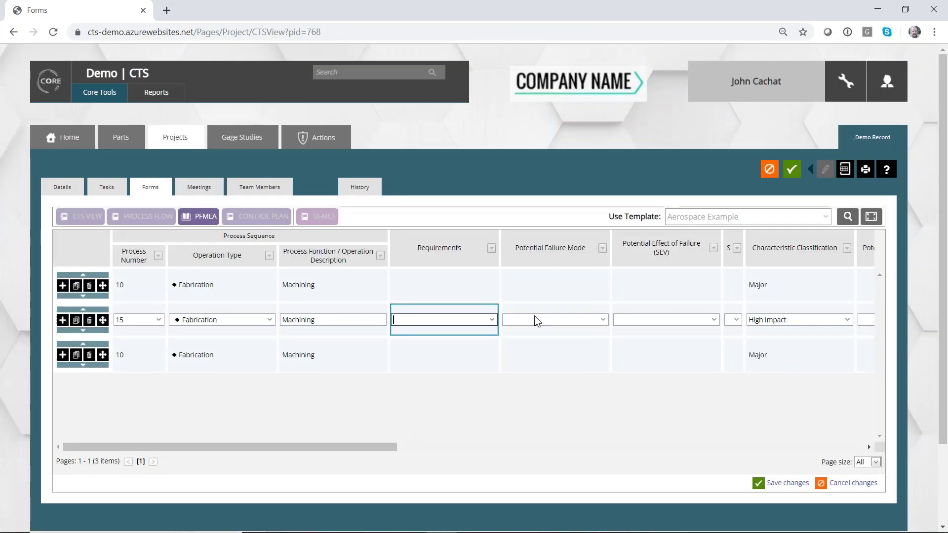
drag(350, 444, 493, 459)
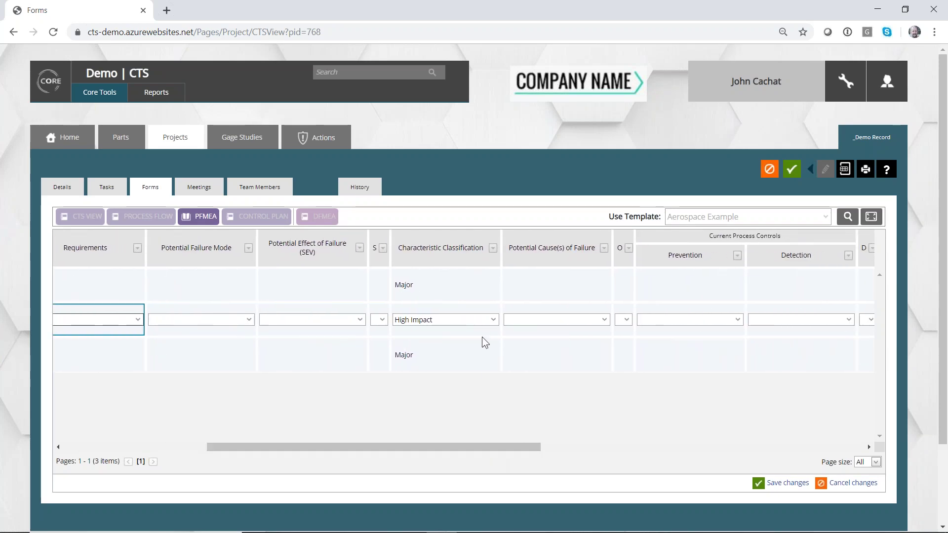
click(494, 320)
click(467, 339)
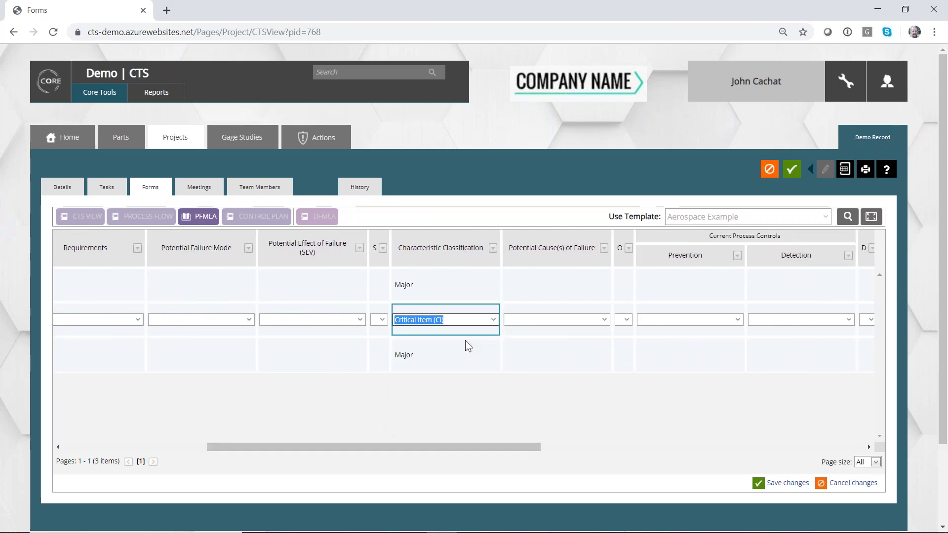
Set the Characteristic Classification of the third PFMEA row to Key Characteristic (KC) and save the form changes.
click(463, 355)
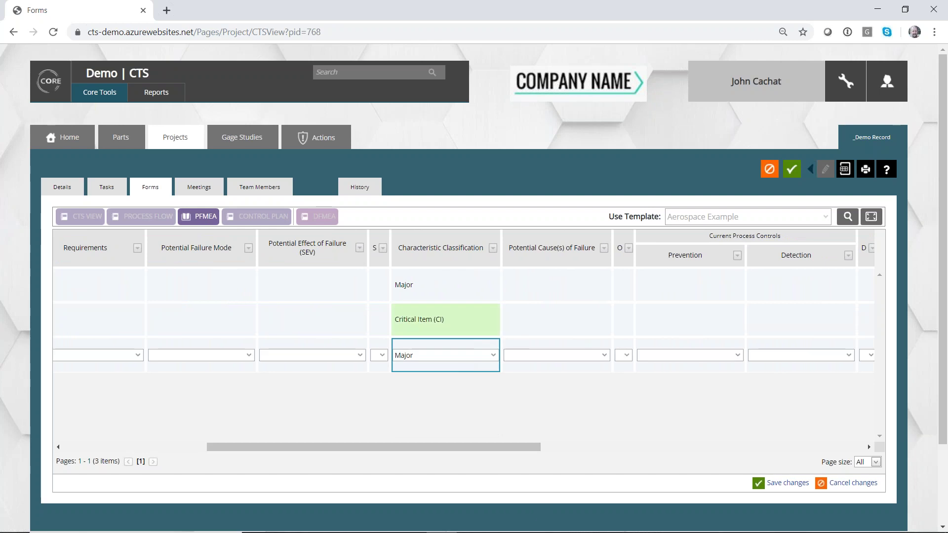
click(494, 356)
click(468, 403)
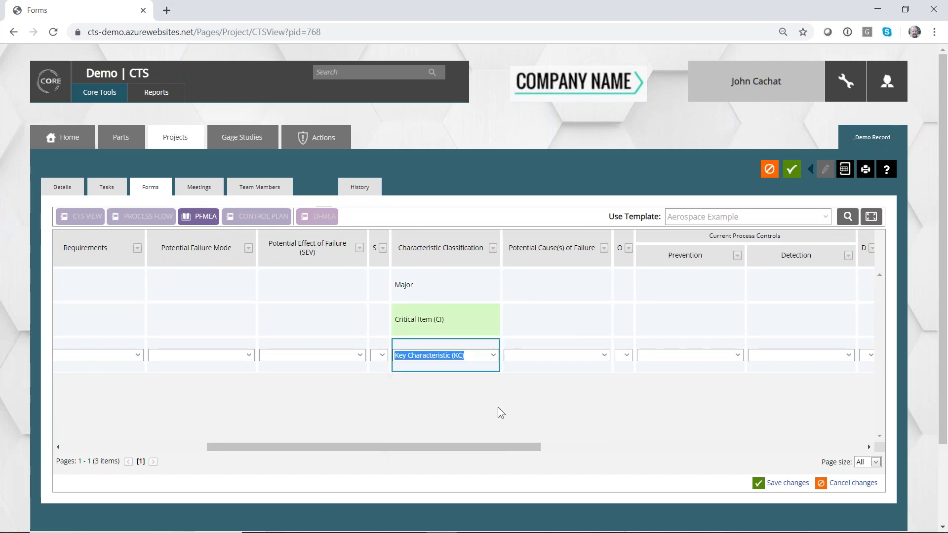
drag(487, 447, 476, 401)
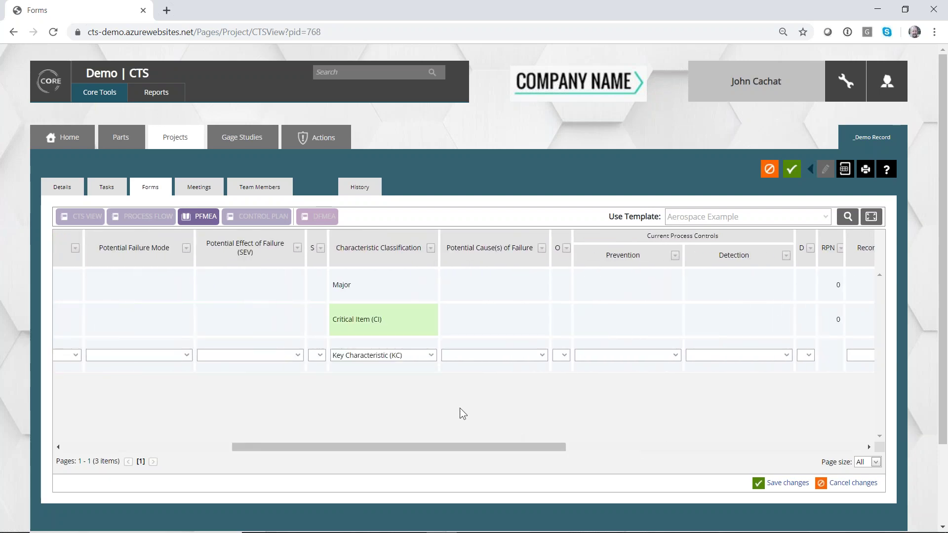
click(791, 169)
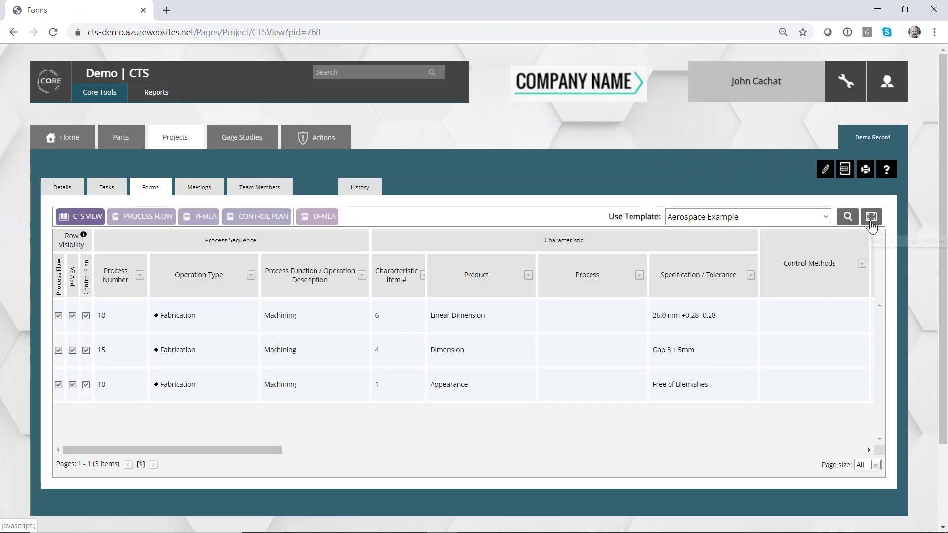
Expand the CTS view to full screen and filter the Product column to Dimension only.
click(871, 222)
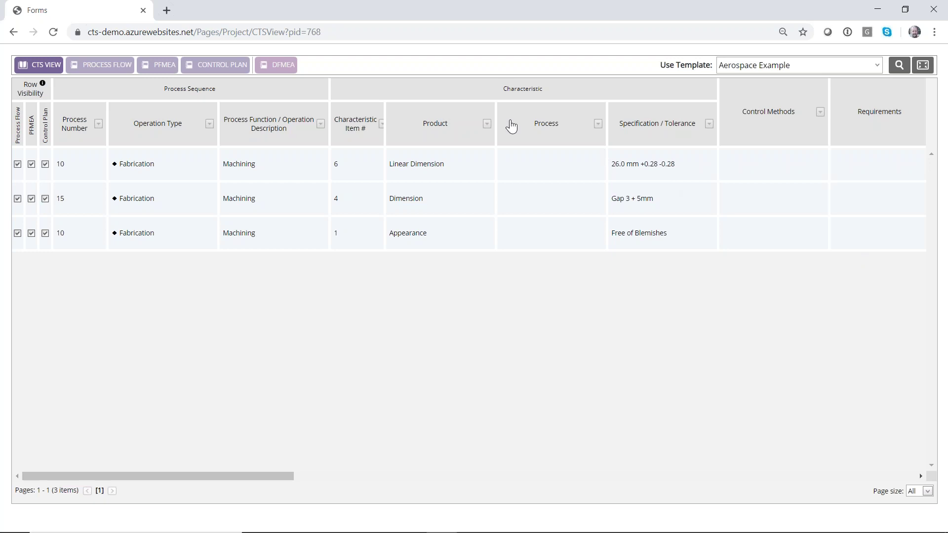
click(487, 123)
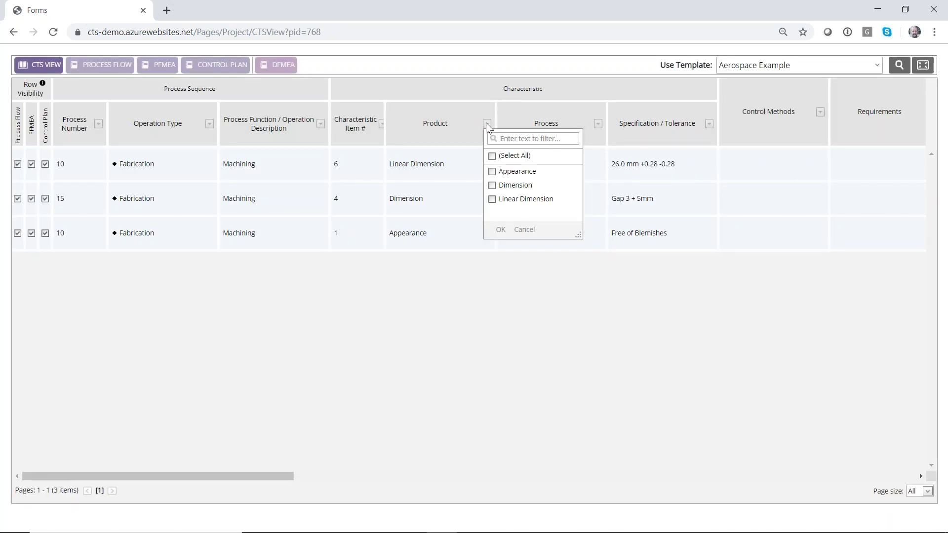
click(492, 186)
click(500, 229)
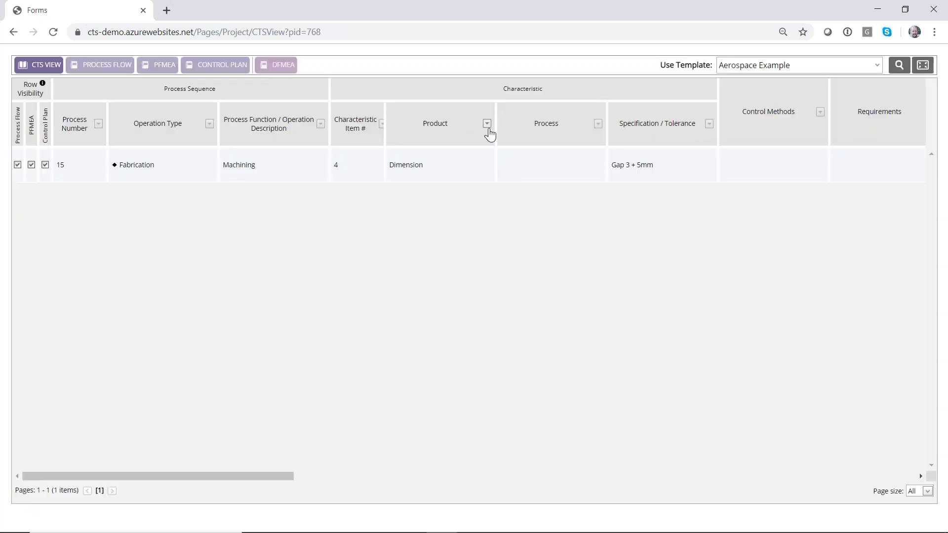
Reset the Product column filter to include all values.
click(487, 124)
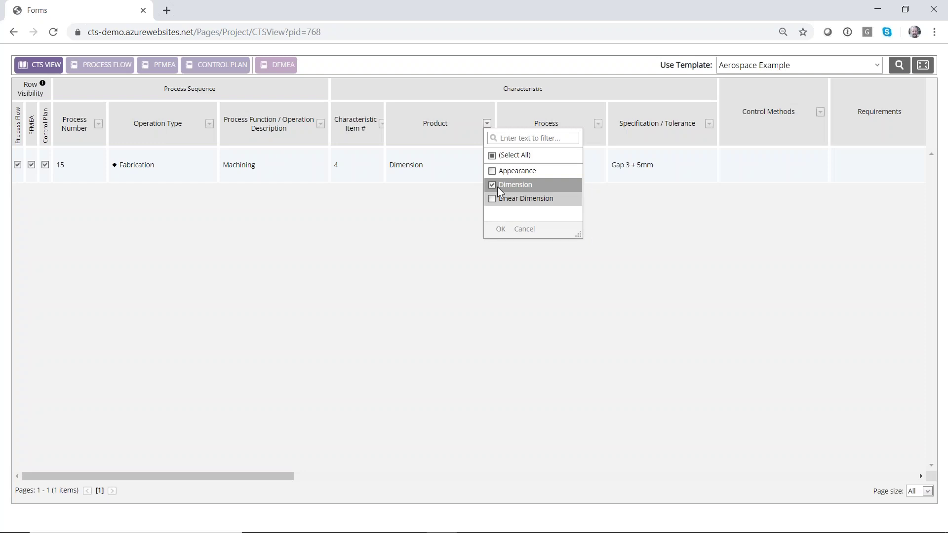
click(509, 156)
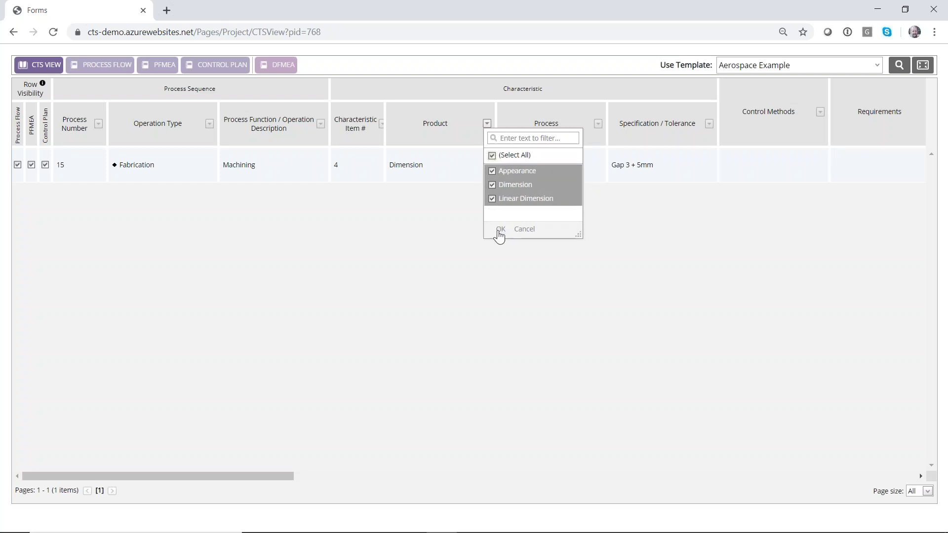
click(500, 229)
Rearrange the Characteristic columns as Specification / Tolerance, Process, Product, check the classifications across the form and leave full screen.
drag(564, 142, 427, 140)
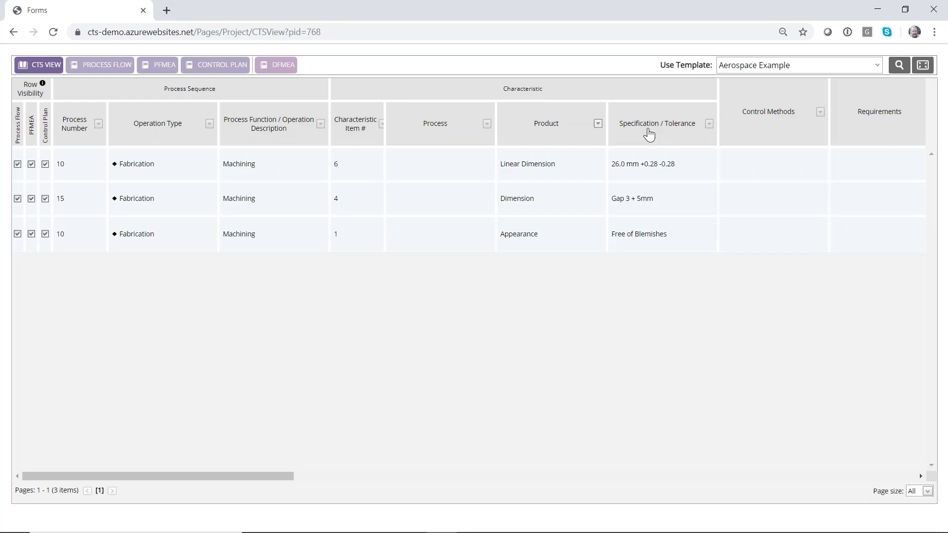
drag(648, 134, 424, 136)
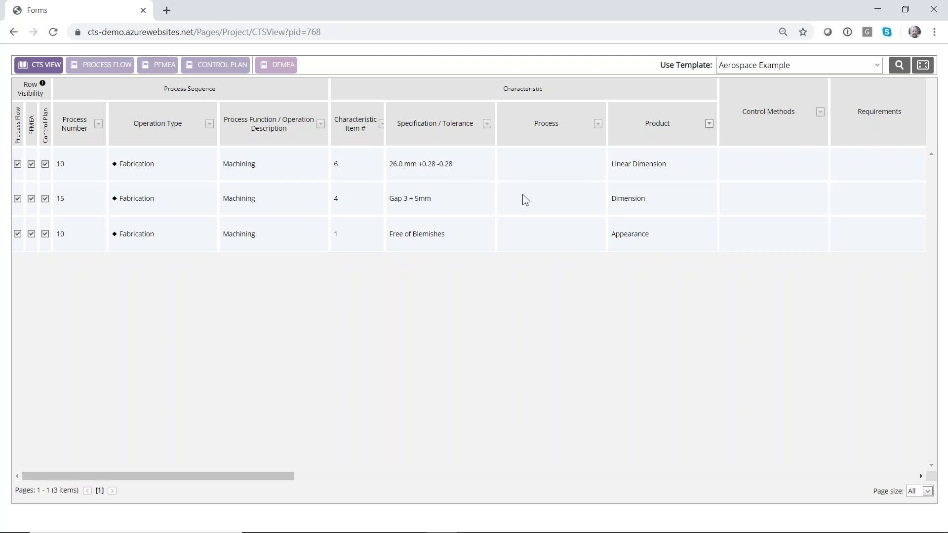
drag(261, 477, 441, 484)
click(567, 175)
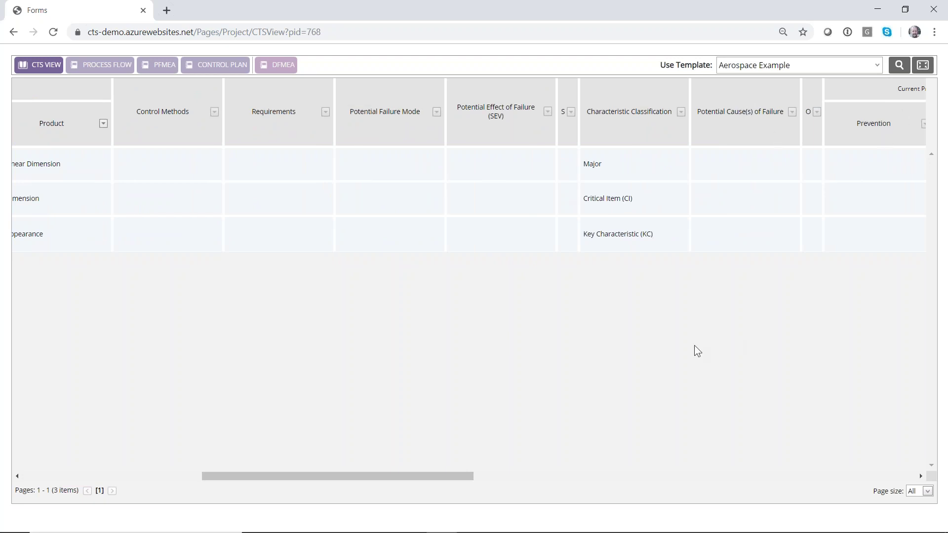
drag(387, 479, 185, 431)
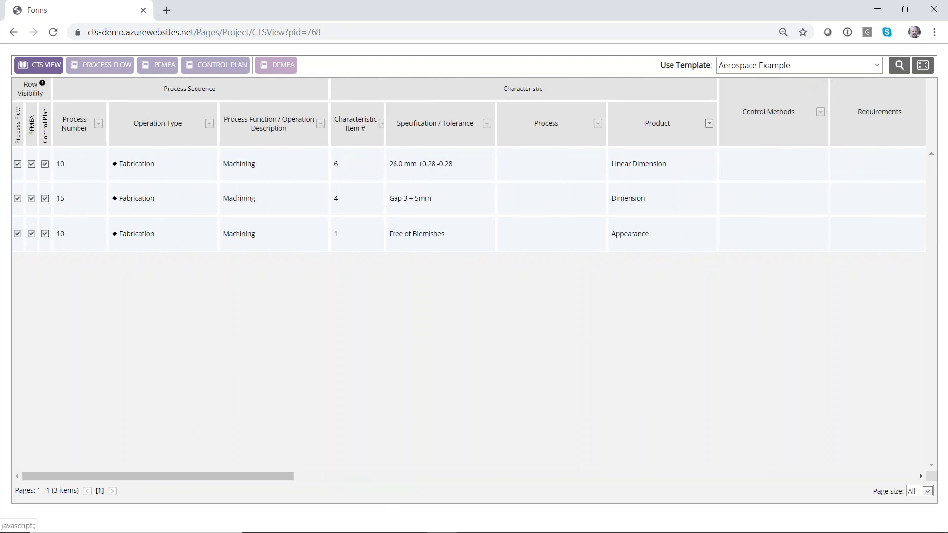
click(921, 67)
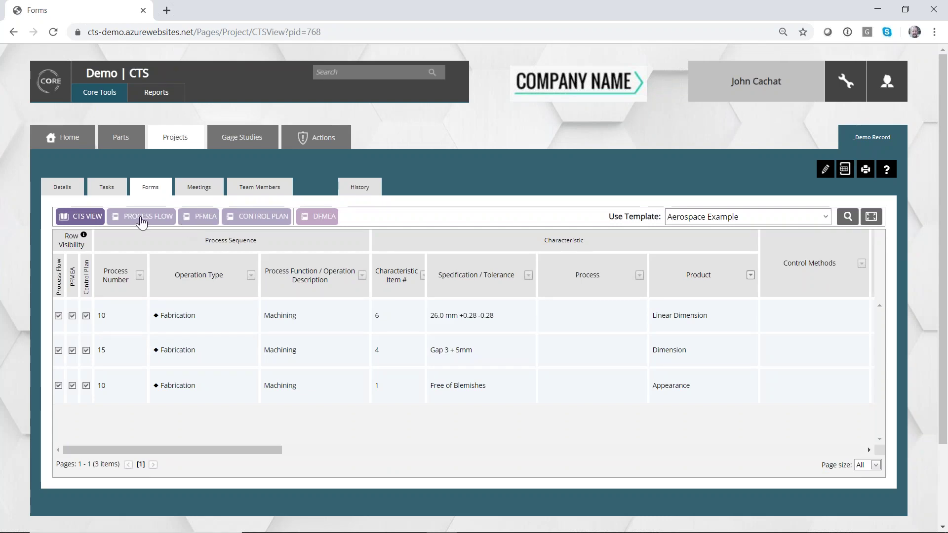
Export the PFMEA form to Excel (XLSX) with gfdfgfd as the FMEA Number in its header.
click(210, 221)
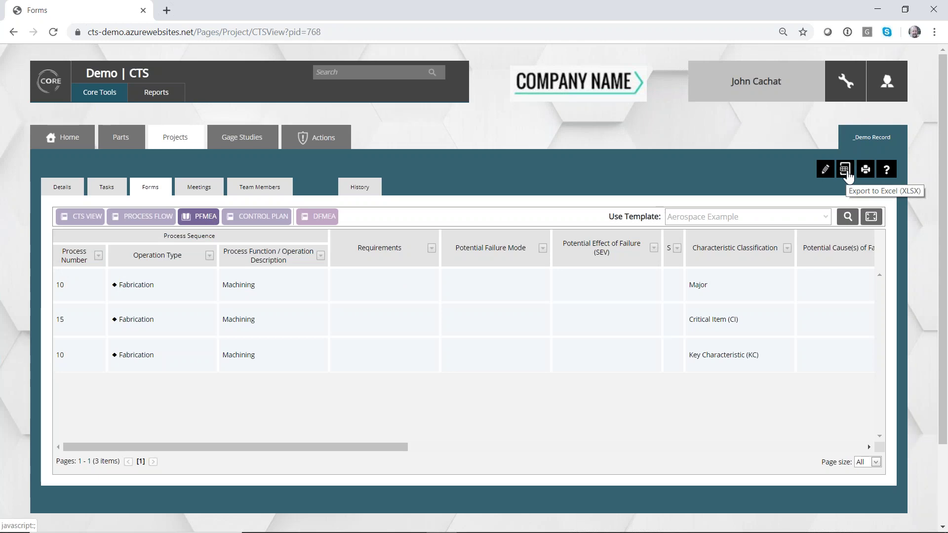
click(865, 170)
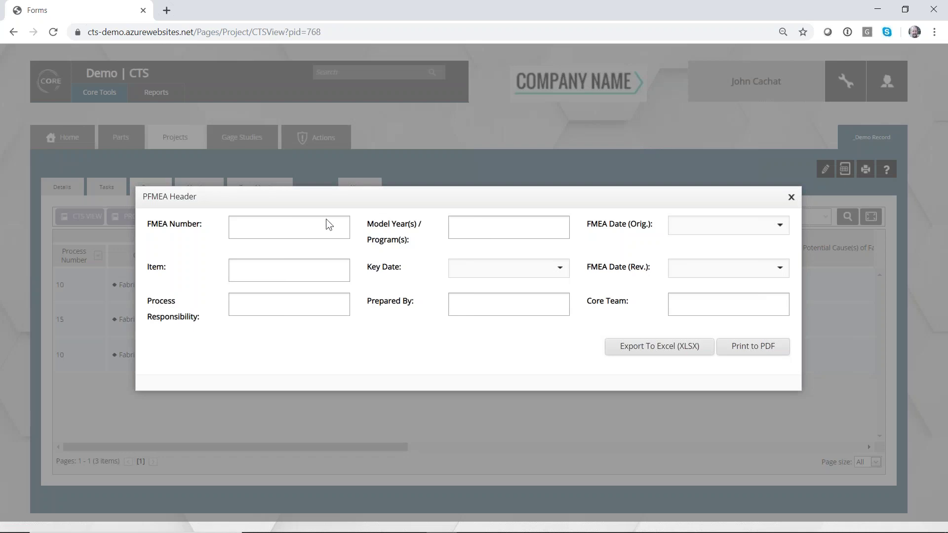
click(283, 225)
text(gfdfgfd)
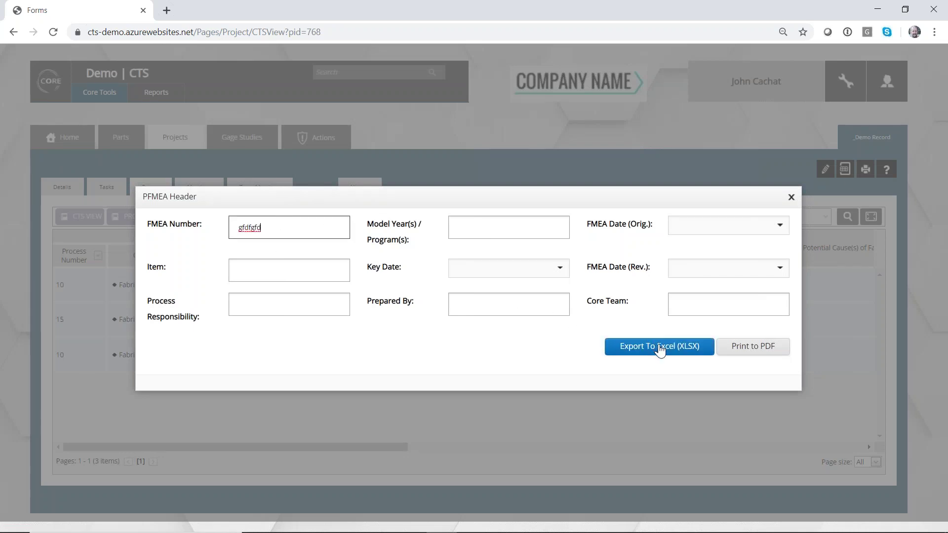
click(660, 348)
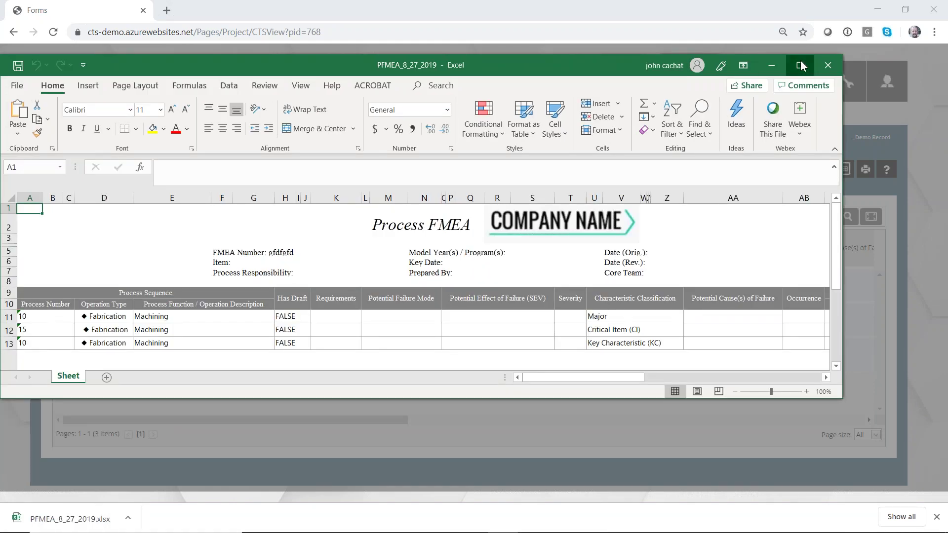
Look over the exported PFMEA workbook in Excel, close it and dismiss the PFMEA header dialog.
click(800, 64)
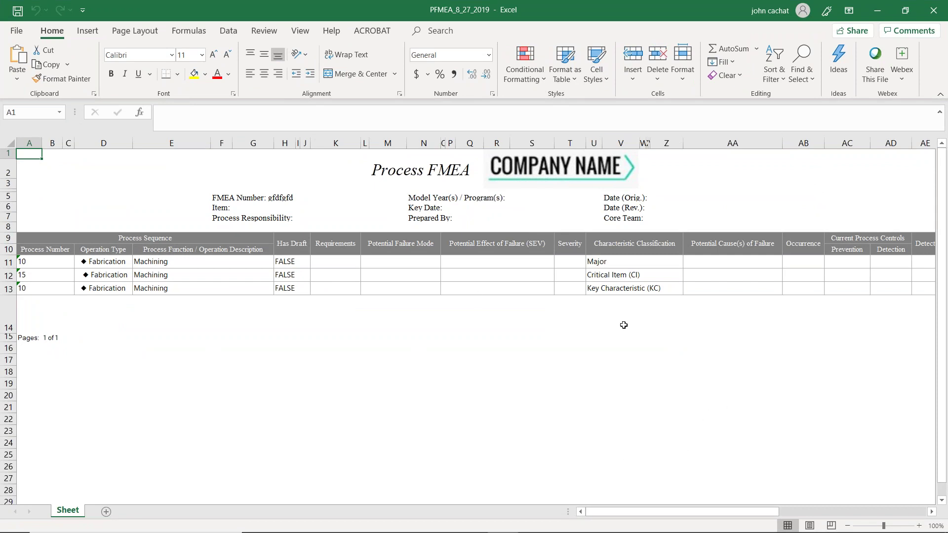
click(933, 10)
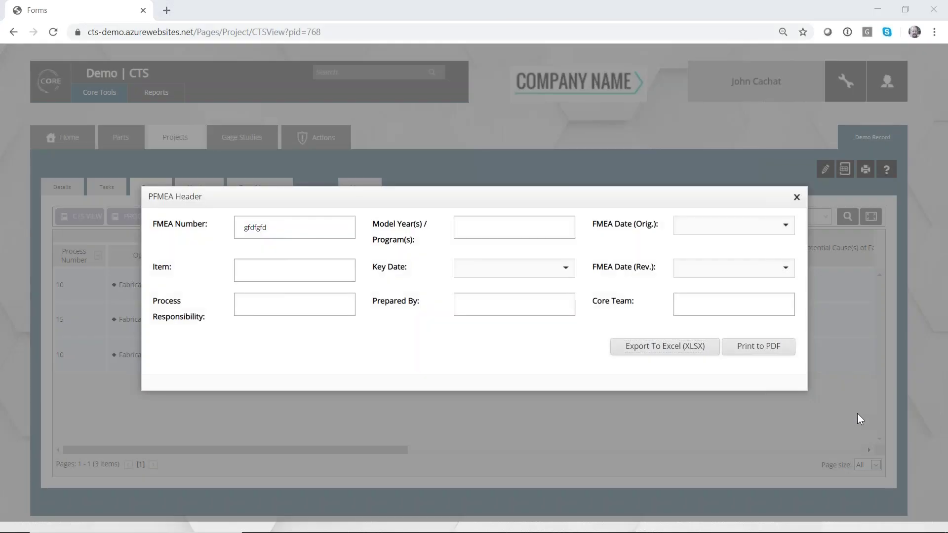
click(796, 198)
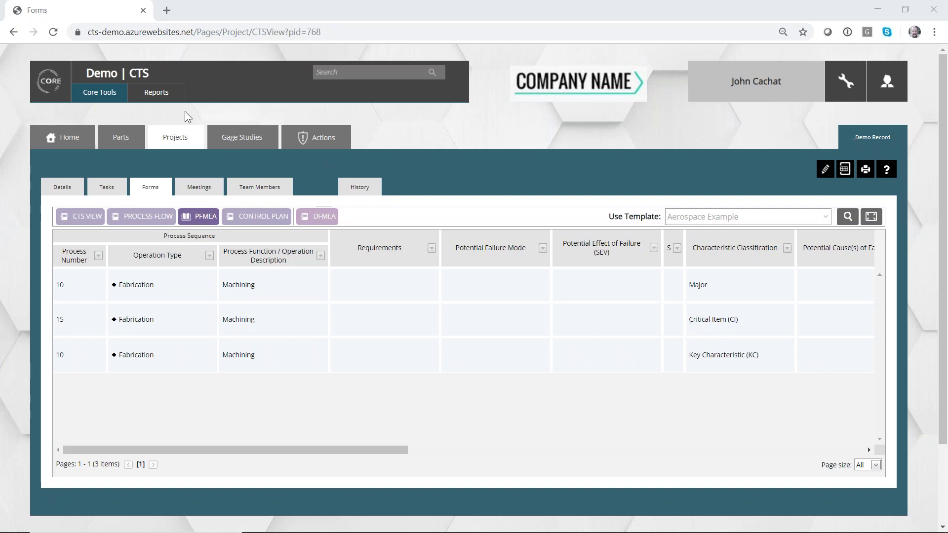
Open the part report, check its Location filter choices and look over the Part Summary Report.
click(153, 96)
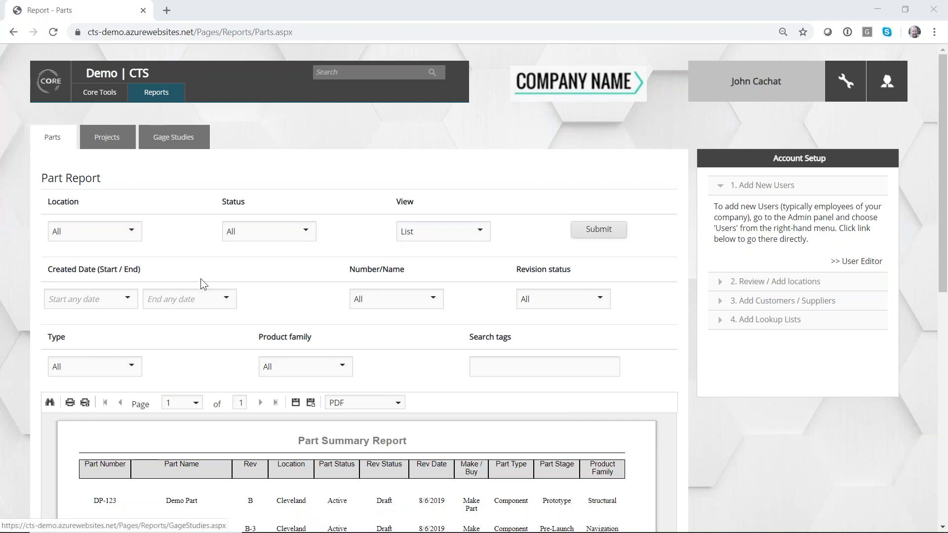
click(134, 238)
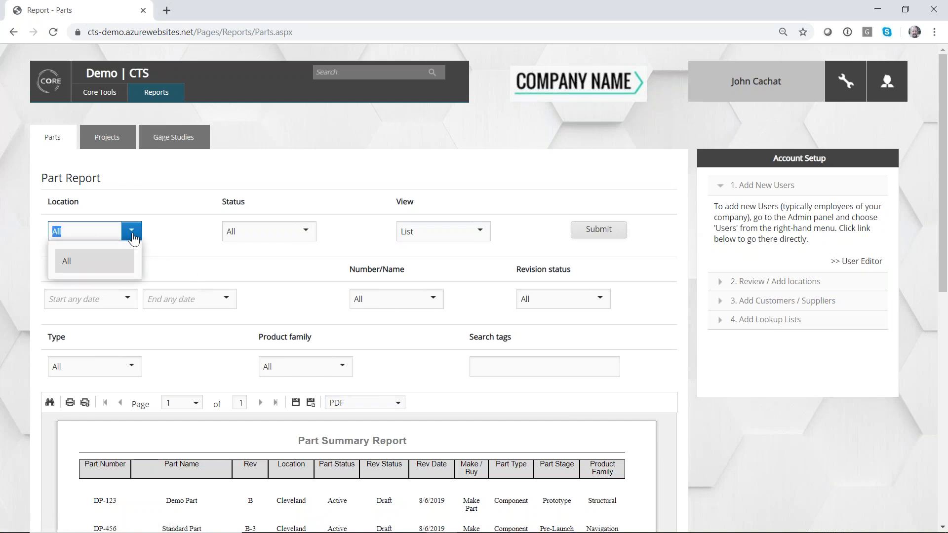
click(131, 233)
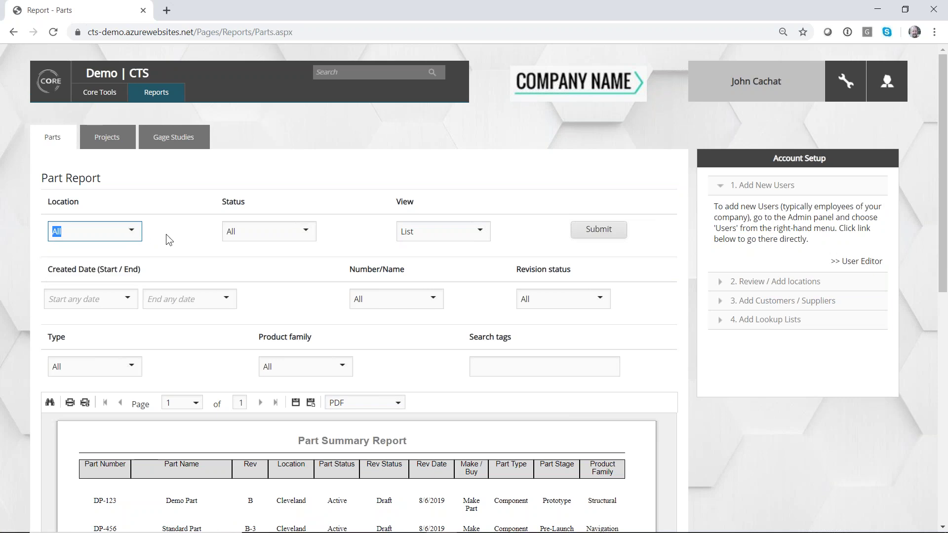
scroll(166, 234, down, 5)
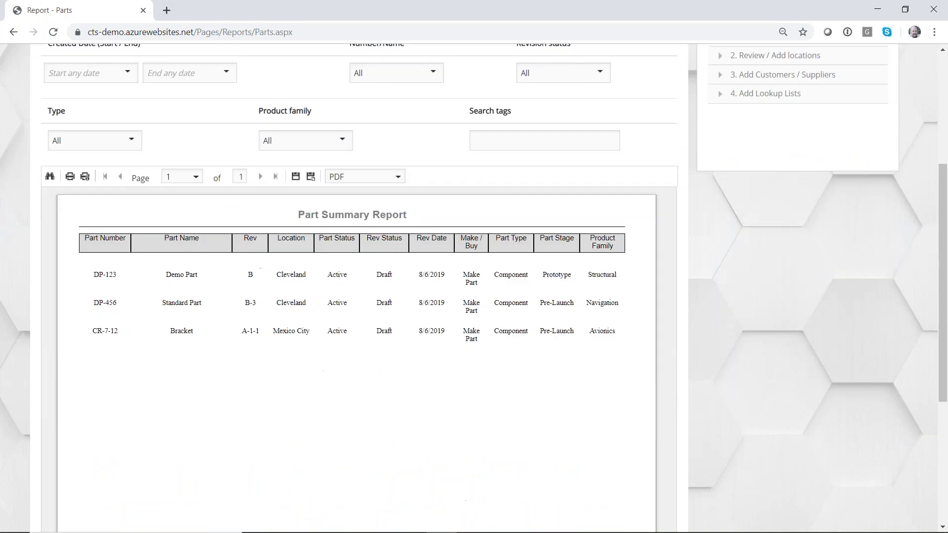
scroll(166, 234, up, 5)
Run the part report with the view set to Detail and check which export formats are offered.
click(480, 231)
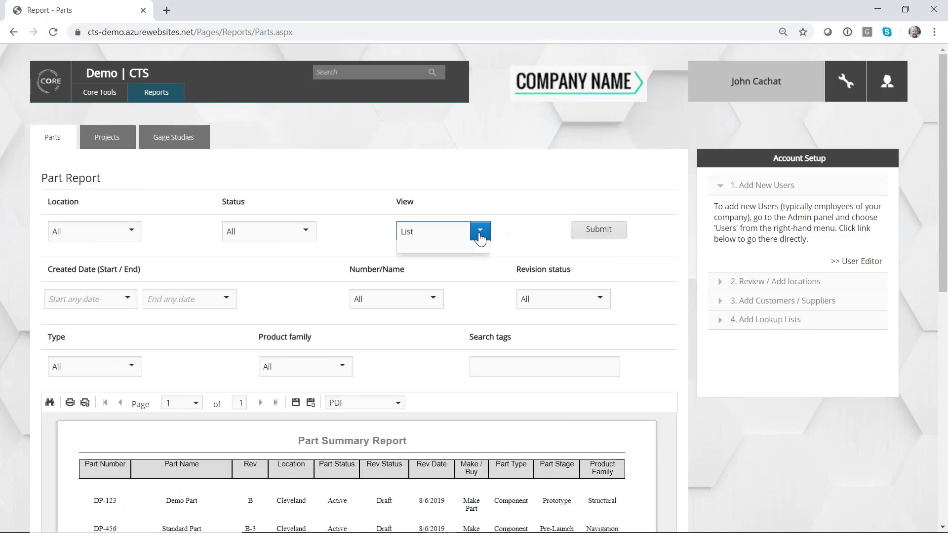
click(452, 279)
click(610, 240)
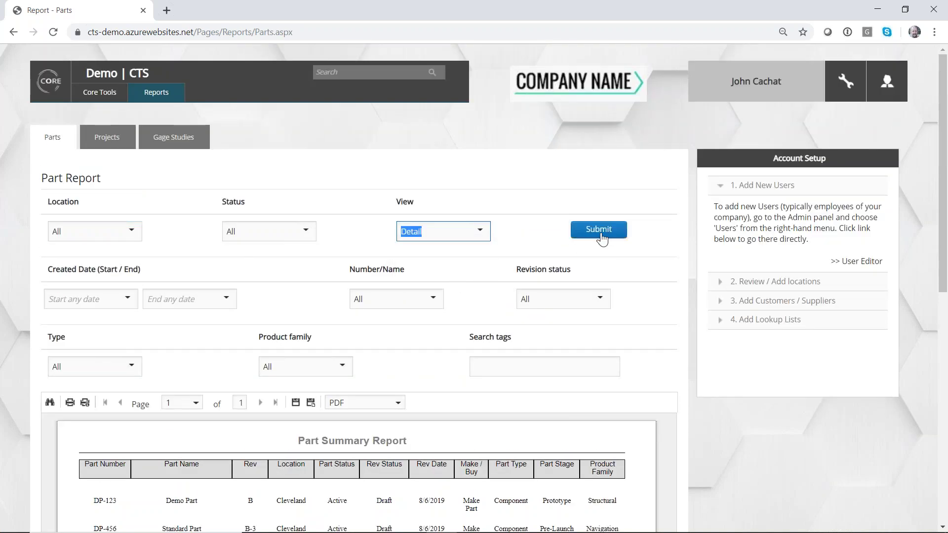
scroll(433, 298, down, 3)
scroll(437, 265, down, 3)
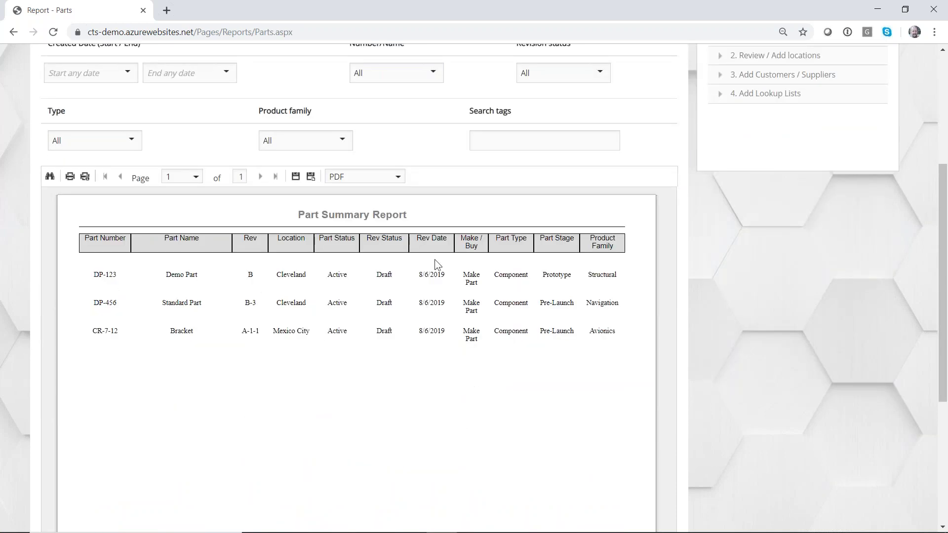
click(397, 178)
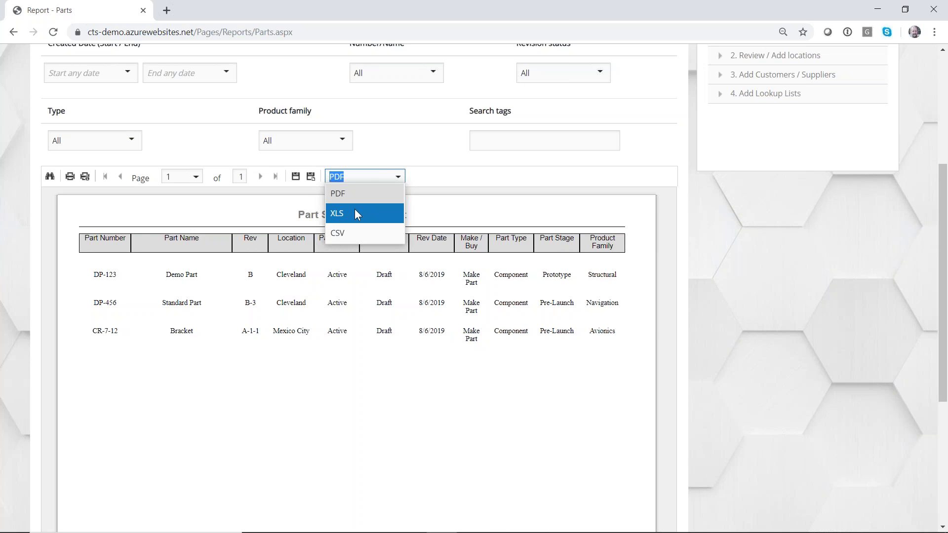
scroll(353, 233, up, 6)
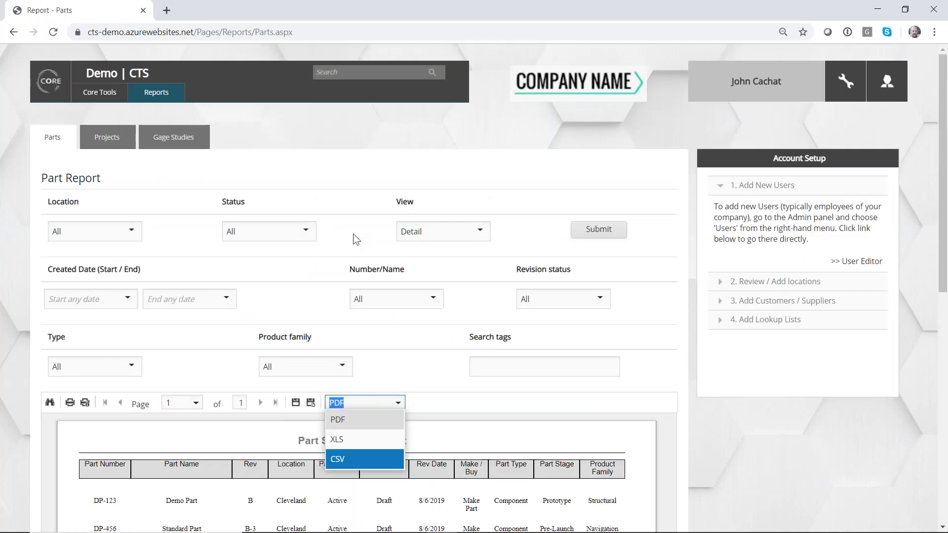
Look over the filter options of the Projects and Gage Studies reports, ending on the project report.
click(118, 147)
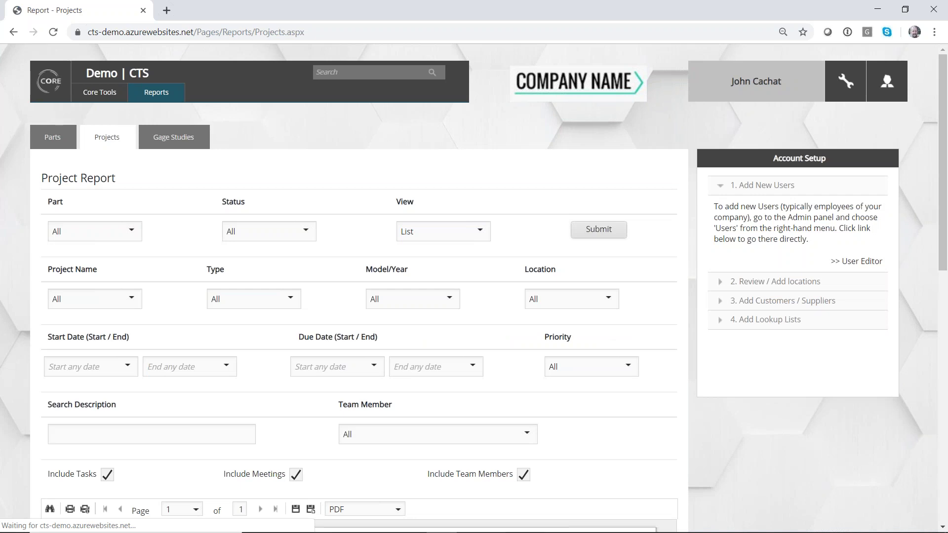
click(170, 142)
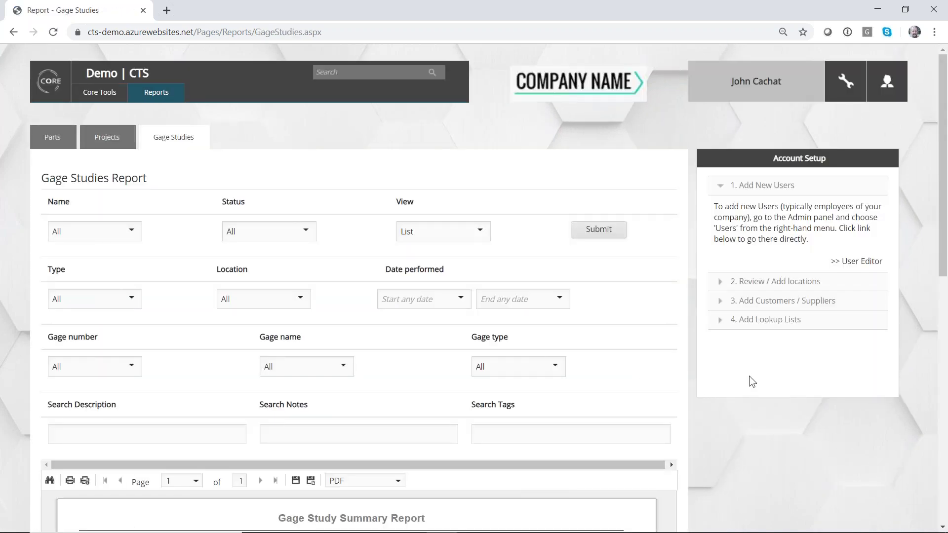
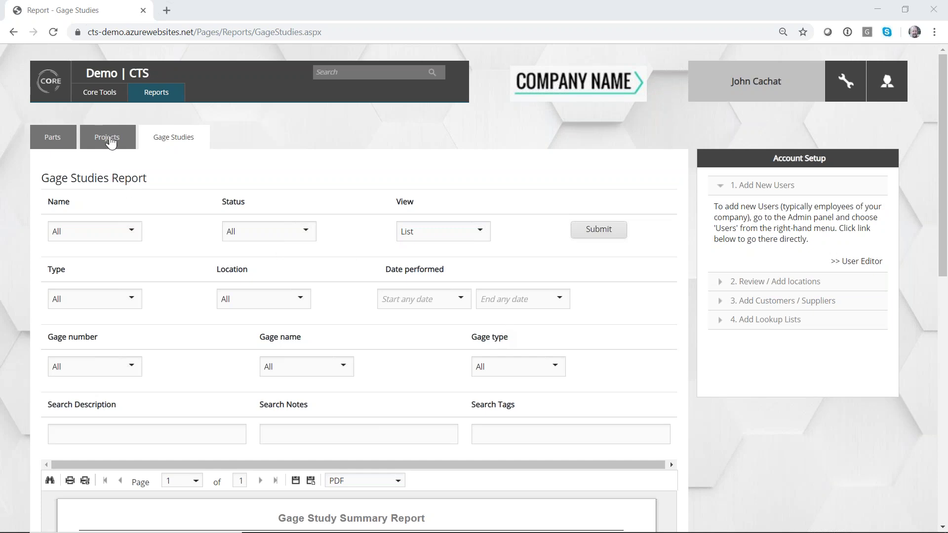
click(111, 141)
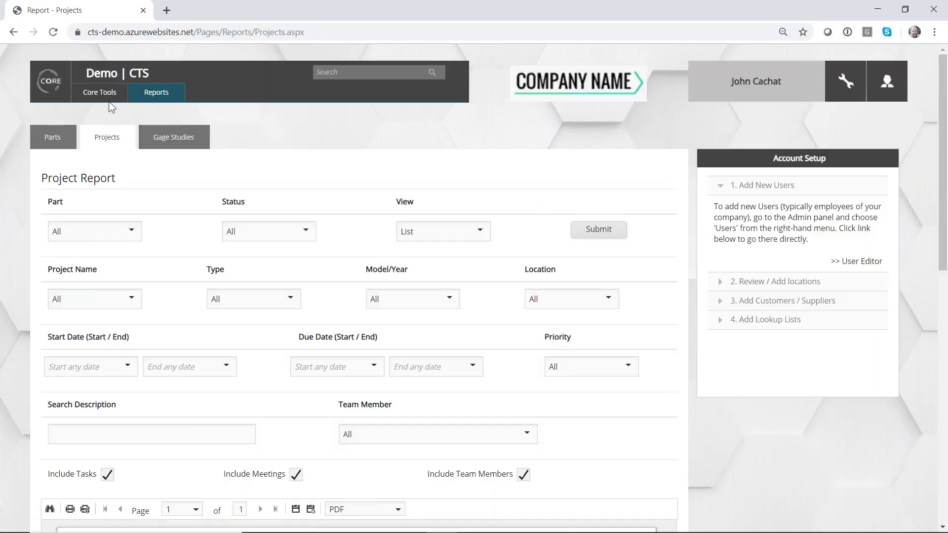
Return to Core Tools and open the Process Flow Diagram task of the _Demo Record project.
click(112, 97)
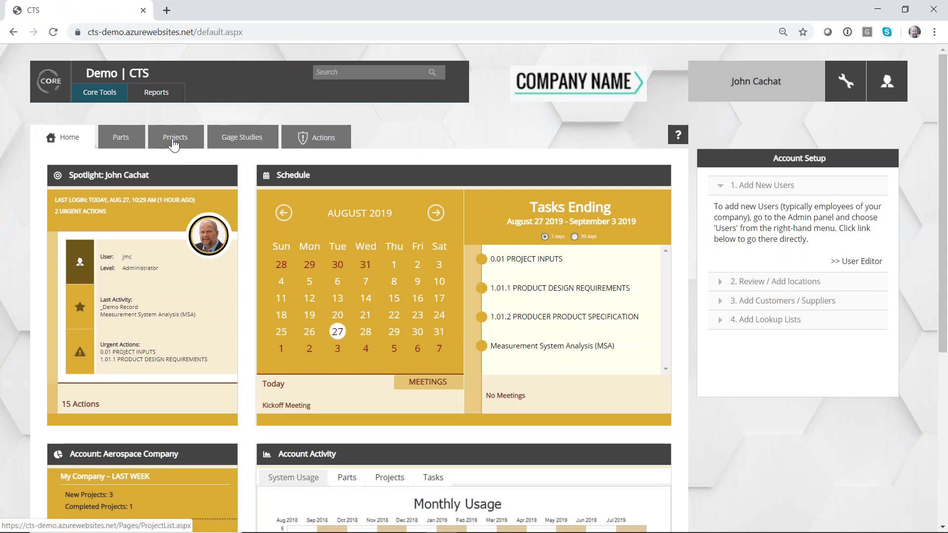
click(173, 144)
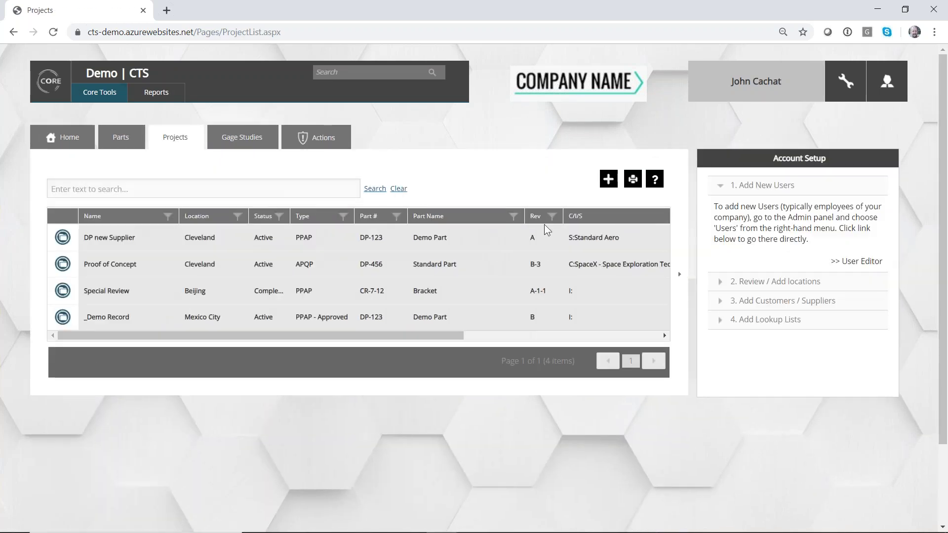
click(63, 317)
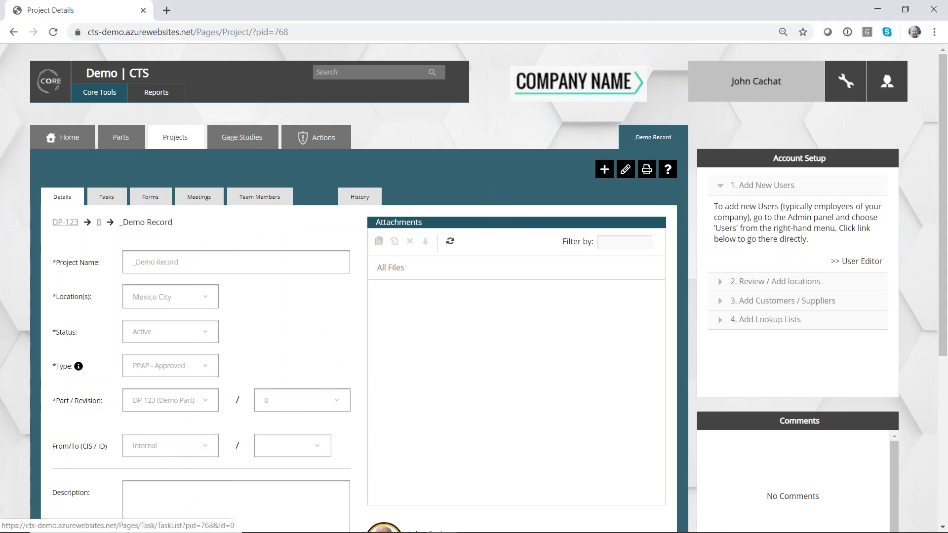
click(106, 197)
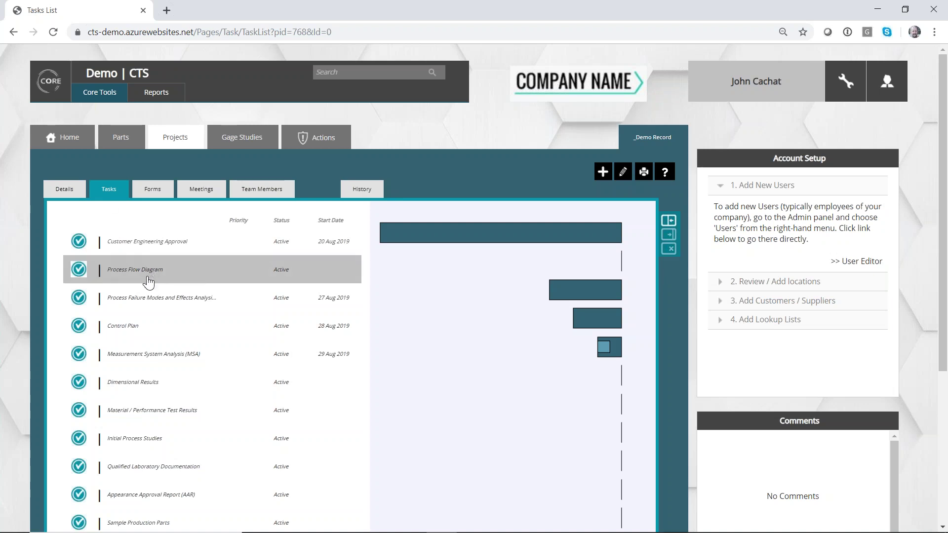
click(78, 269)
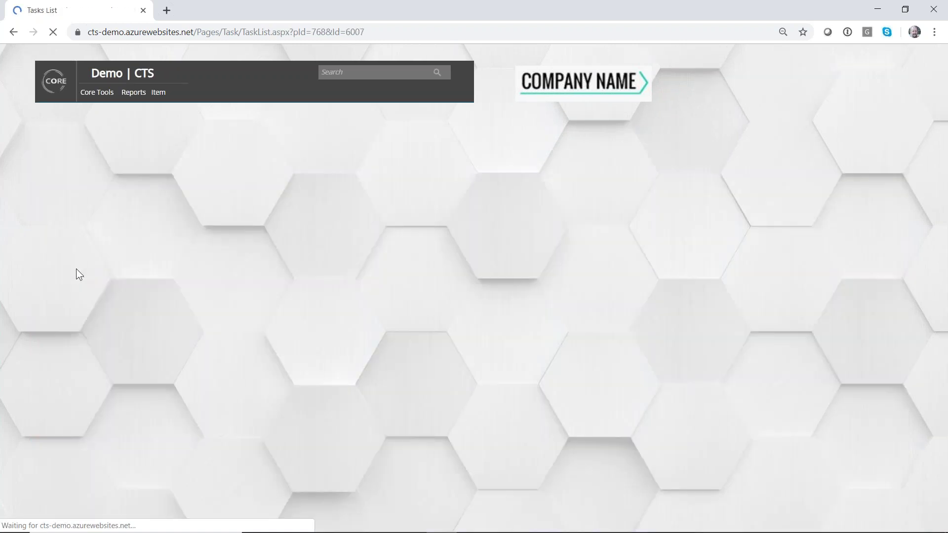
Review the Process Flow Diagram task's details and its attachments and system linkages area.
scroll(375, 289, down, 6)
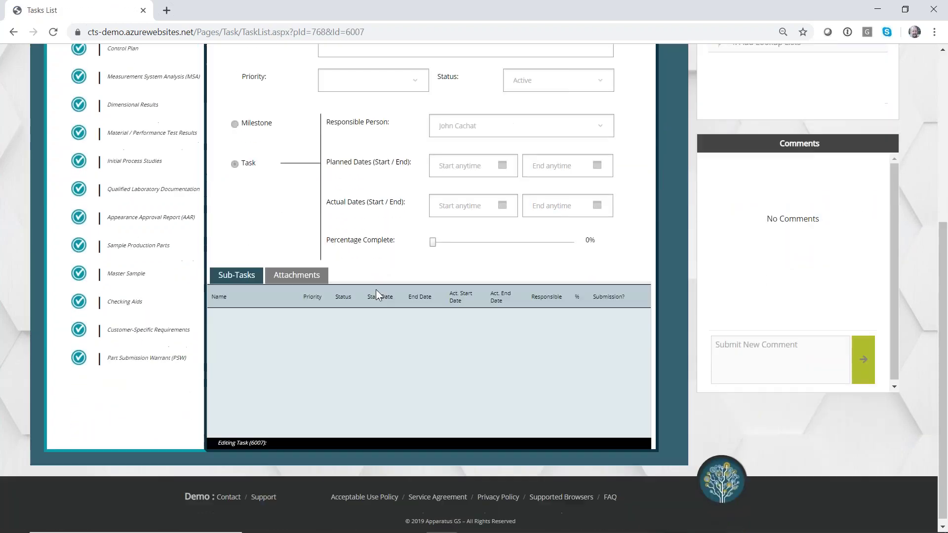
click(293, 271)
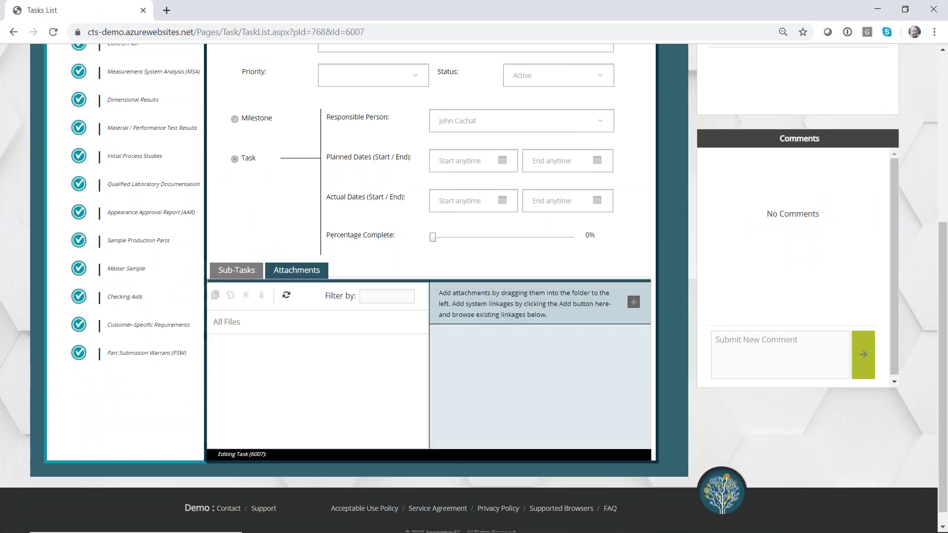
scroll(474, 286, up, 5)
scroll(474, 286, up, 2)
scroll(474, 287, down, 7)
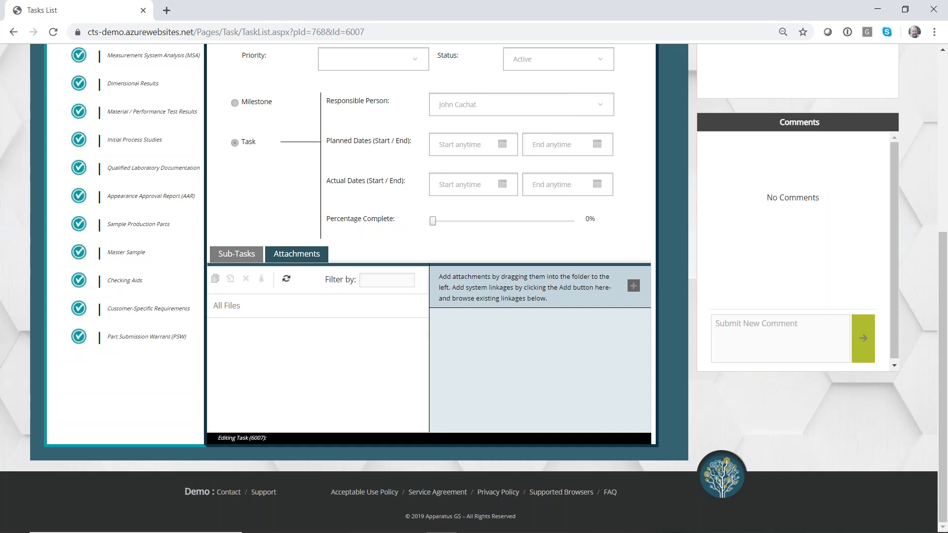
scroll(490, 223, up, 6)
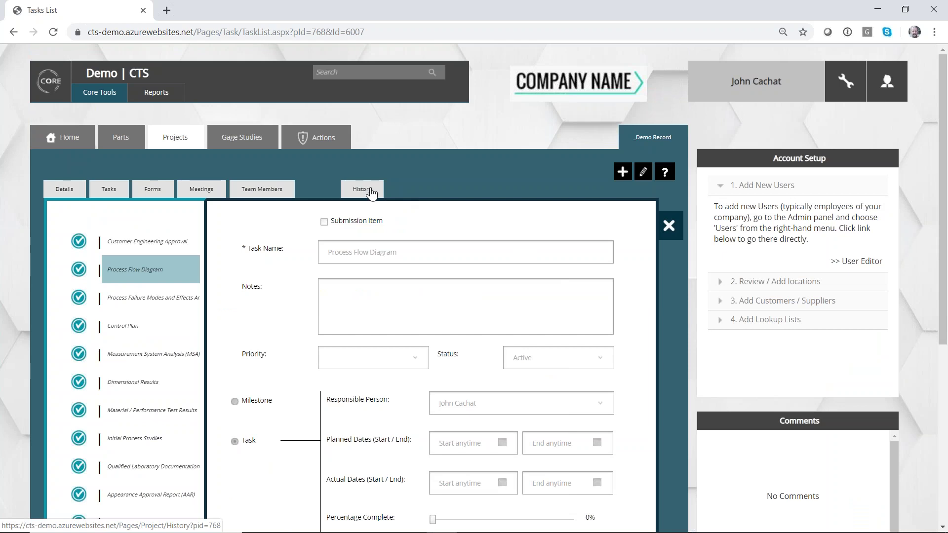
Examine the _Demo Record project's history, including earlier timeline events, record details and the activity summary.
click(371, 193)
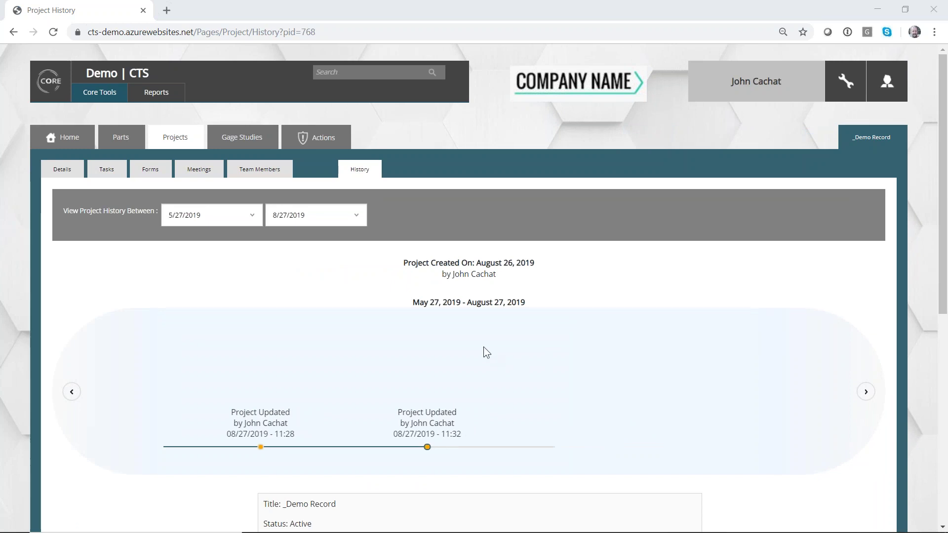
scroll(484, 347, down, 4)
scroll(483, 347, down, 3)
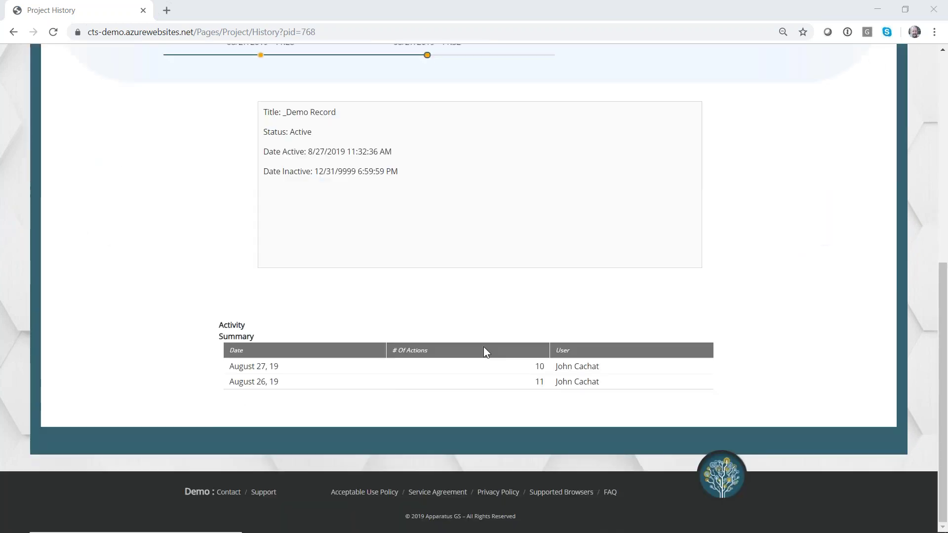
scroll(483, 346, up, 6)
scroll(486, 351, up, 1)
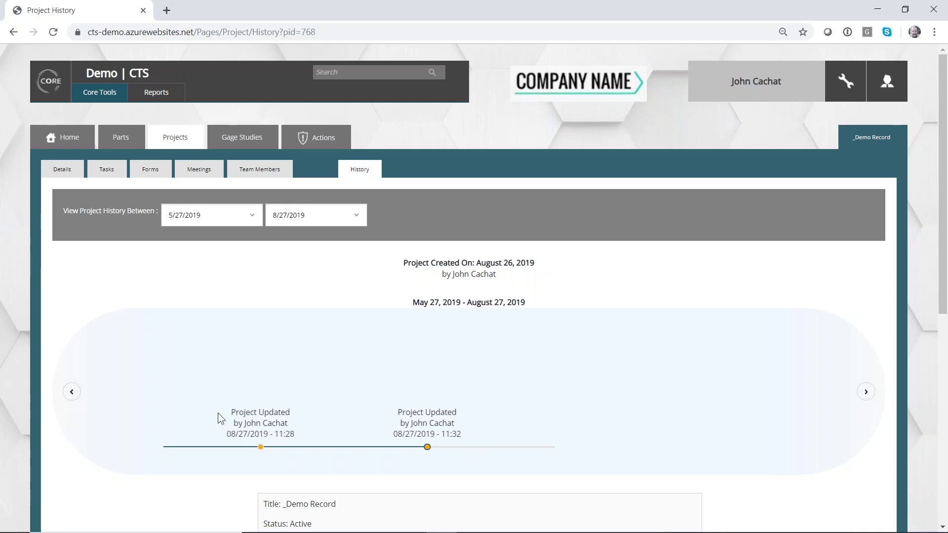
click(69, 392)
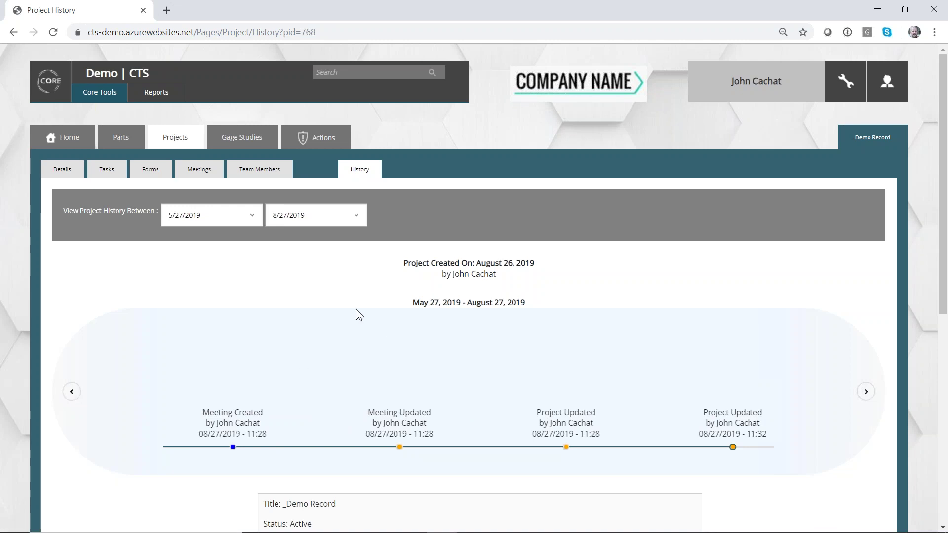
scroll(428, 371, down, 5)
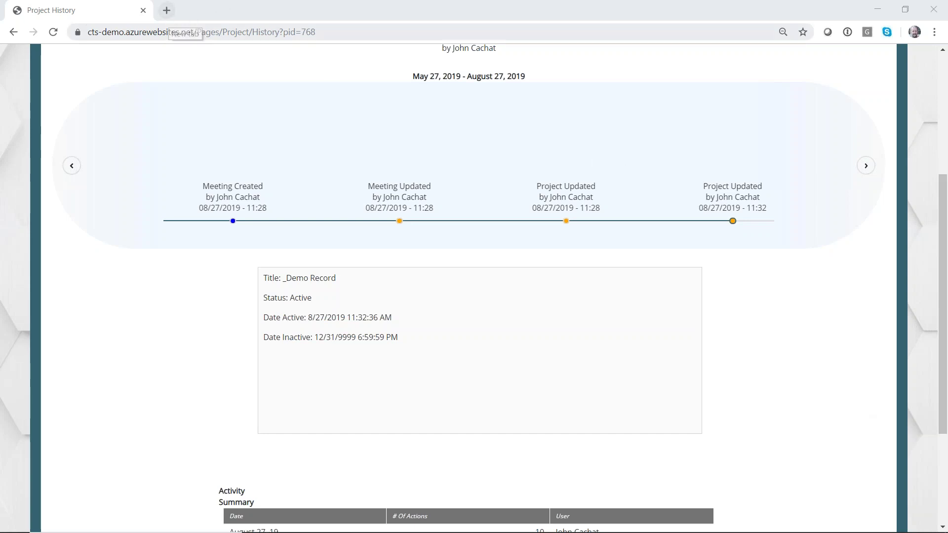
Open part DP-456 from the parts list and examine its revision details and product characteristics.
click(13, 28)
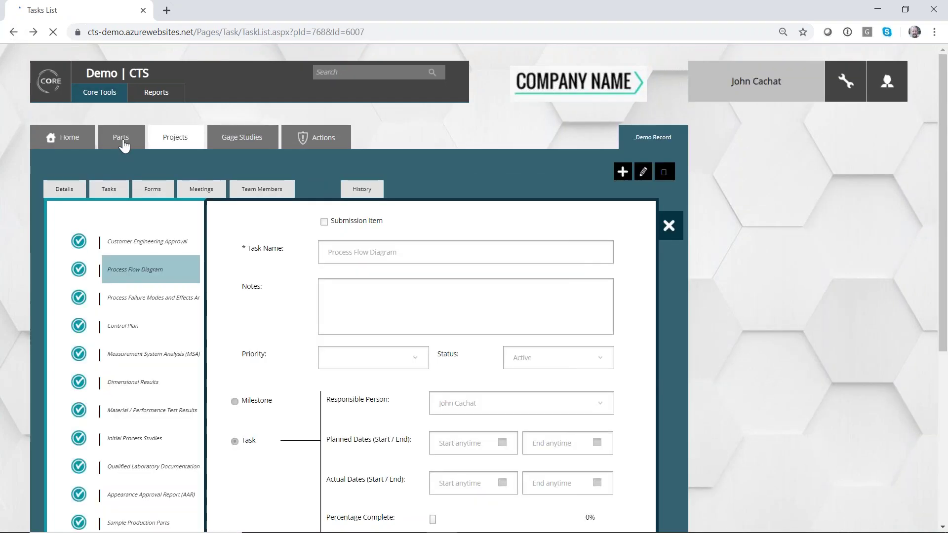
click(125, 146)
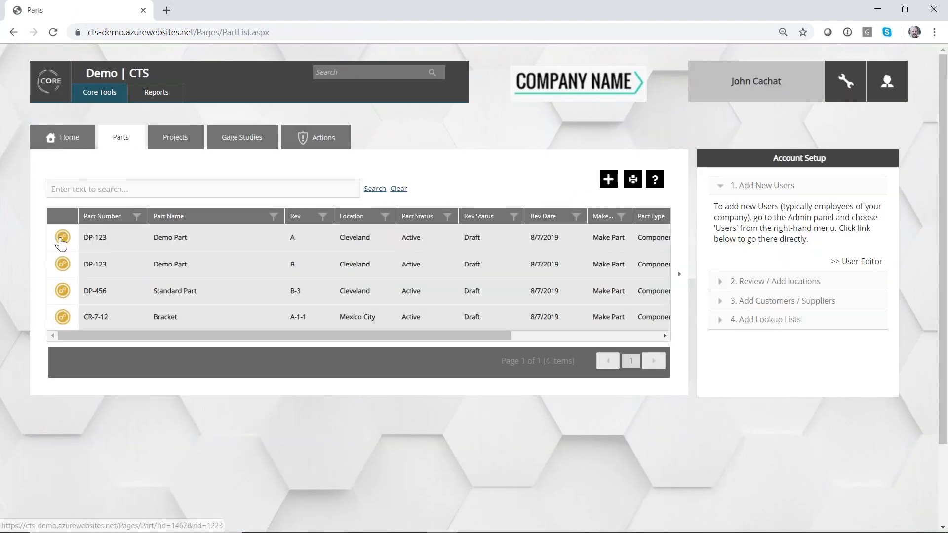
click(62, 290)
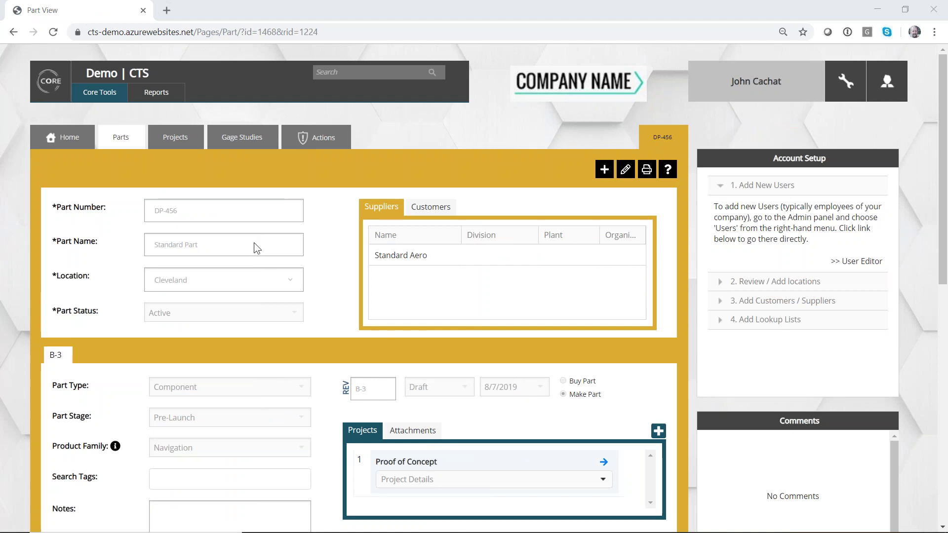
scroll(253, 242, down, 5)
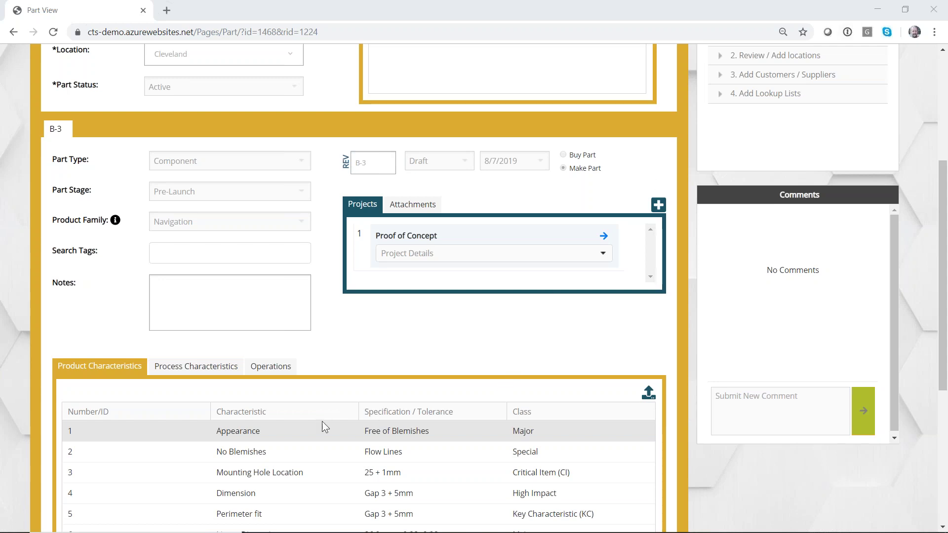
Review the batch edit, copy/paste and from-file import options for the part's product characteristics, and return to the home page.
click(651, 396)
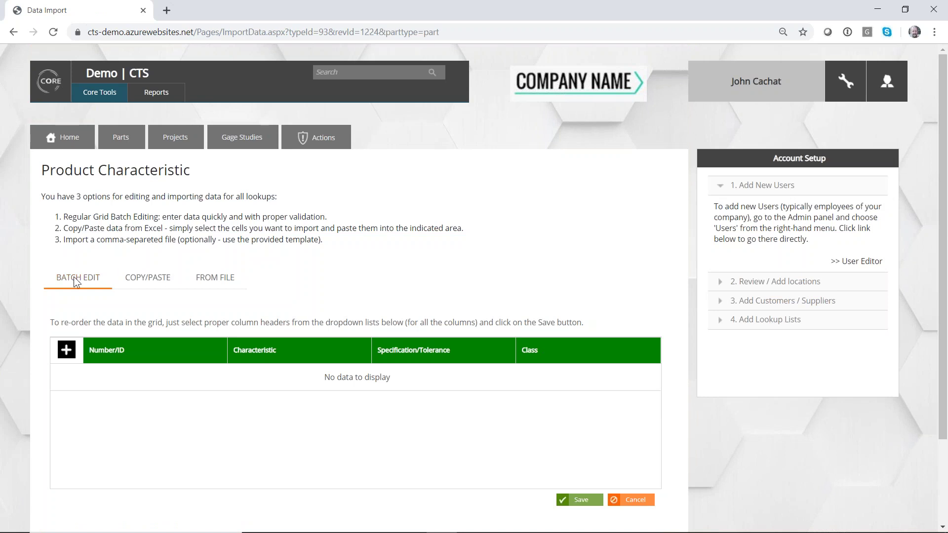
click(152, 281)
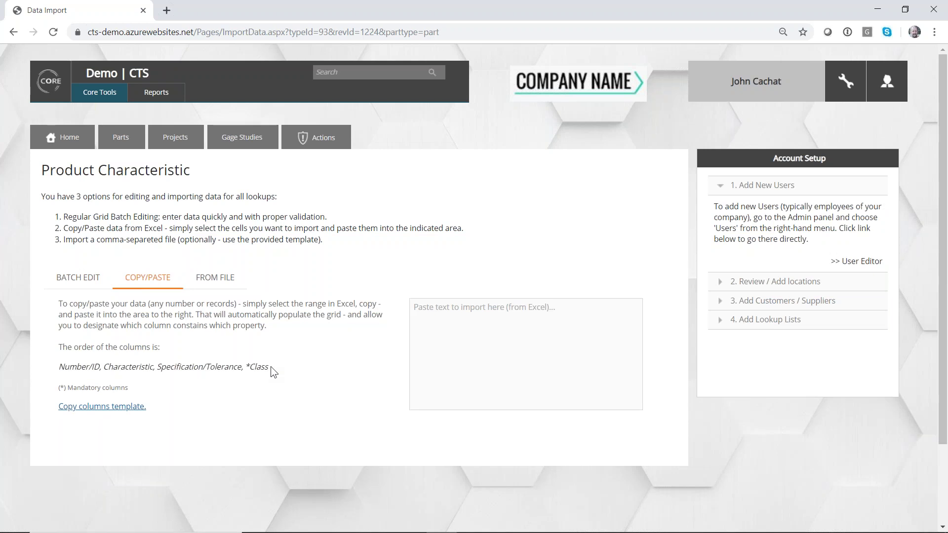
click(217, 278)
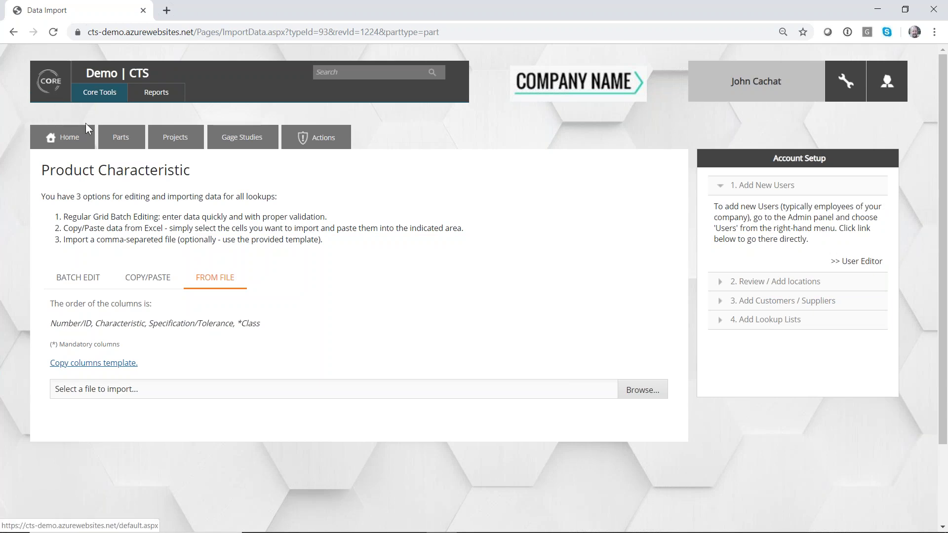
click(58, 143)
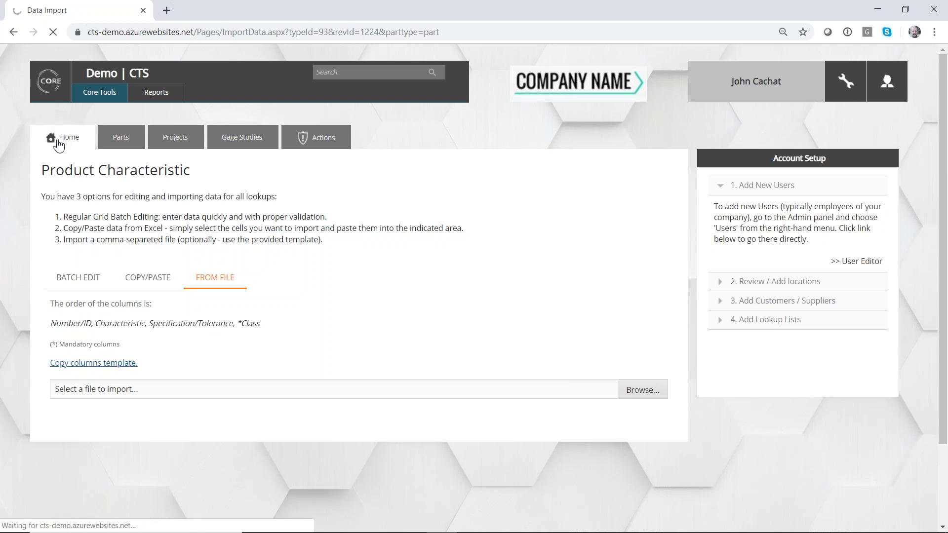
Look over the parts and projects lists, and view the blank new part form before returning to the projects list.
click(127, 144)
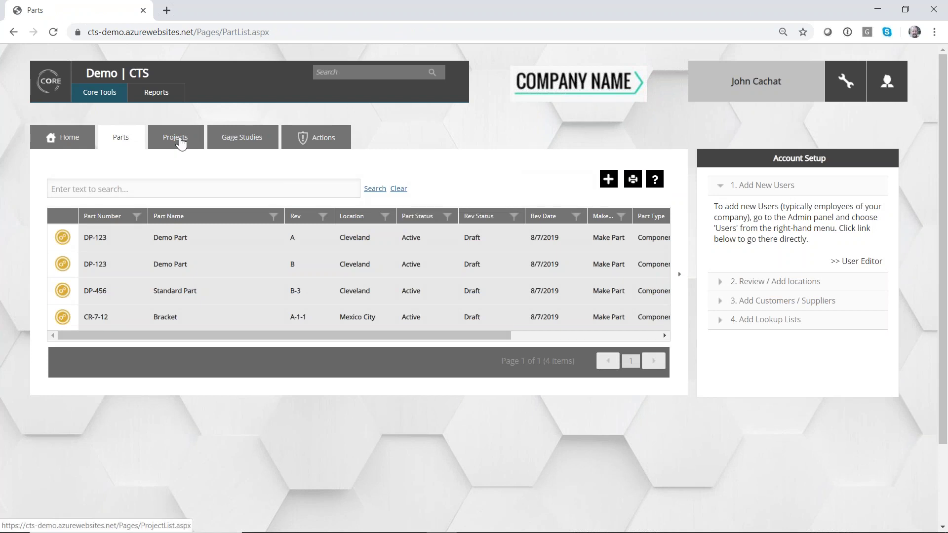
click(180, 142)
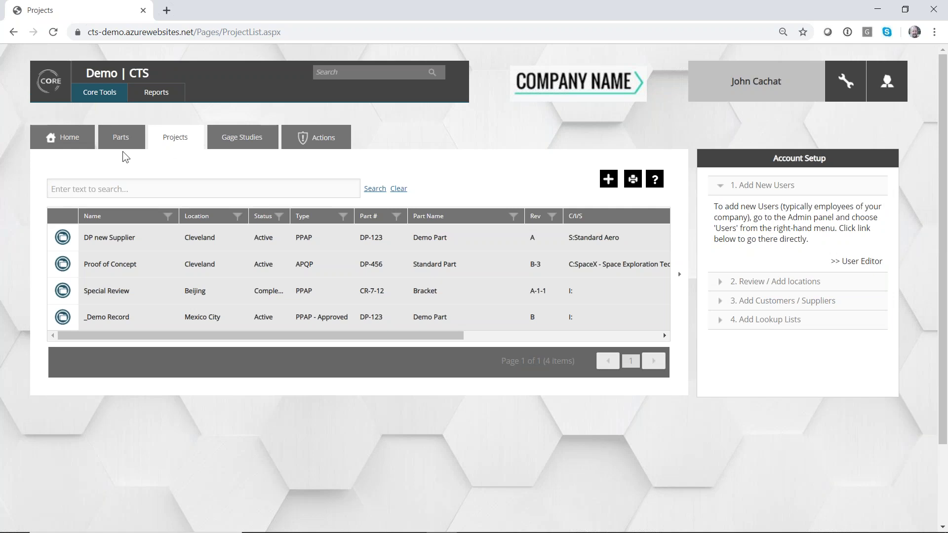
click(120, 138)
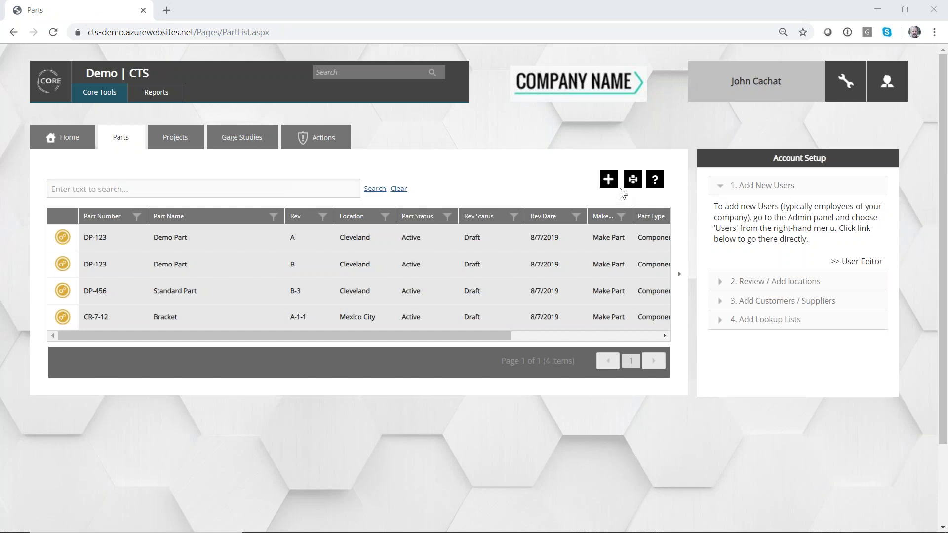
click(608, 179)
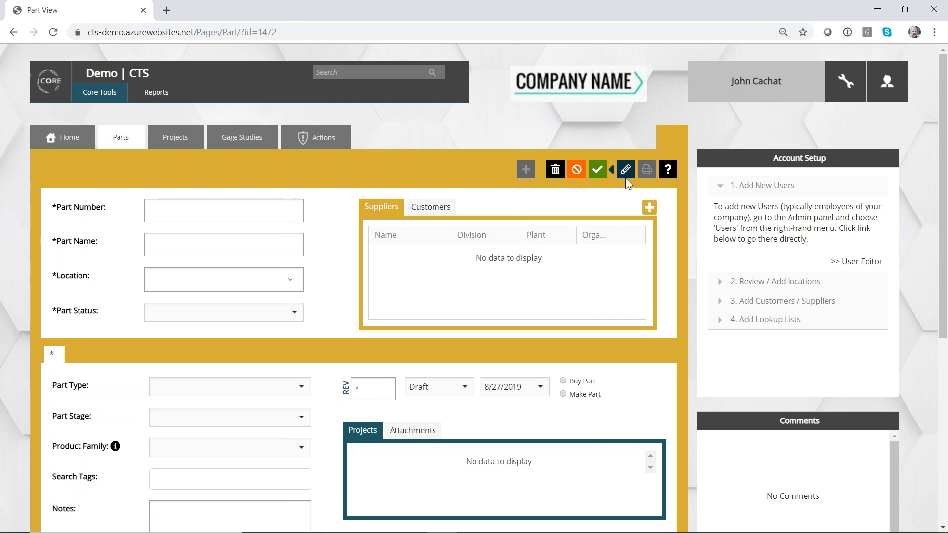
click(14, 32)
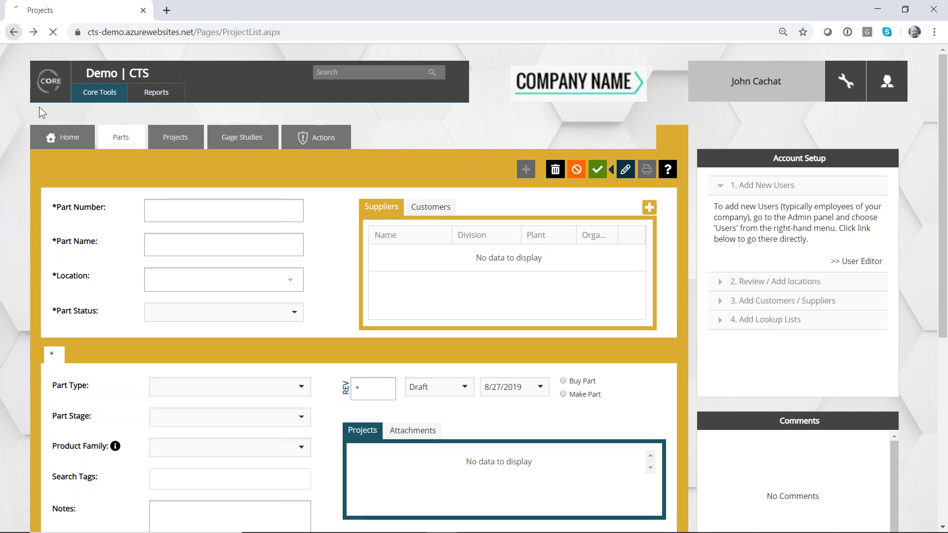
Open the DP new Supplier project, view its add and copy options, and leave for the parts list without saving.
click(65, 240)
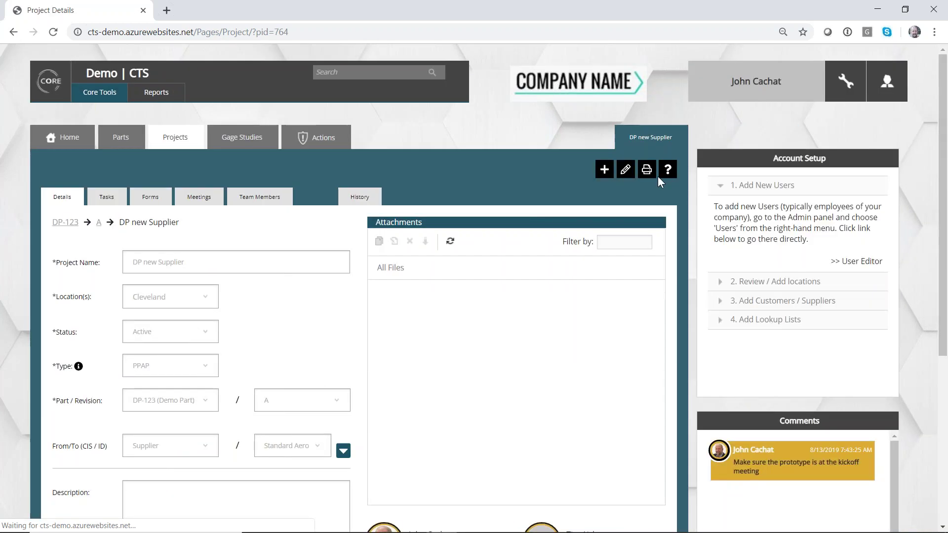
click(604, 169)
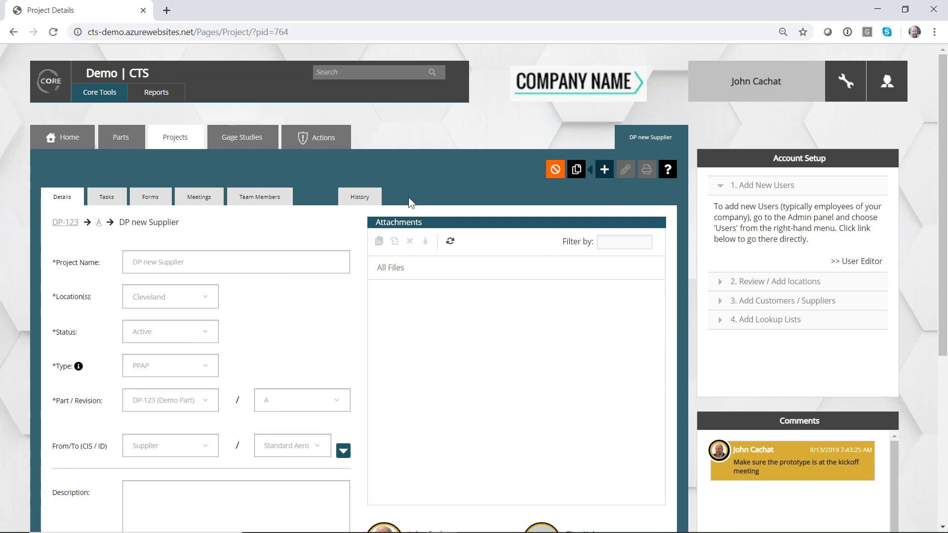
click(131, 147)
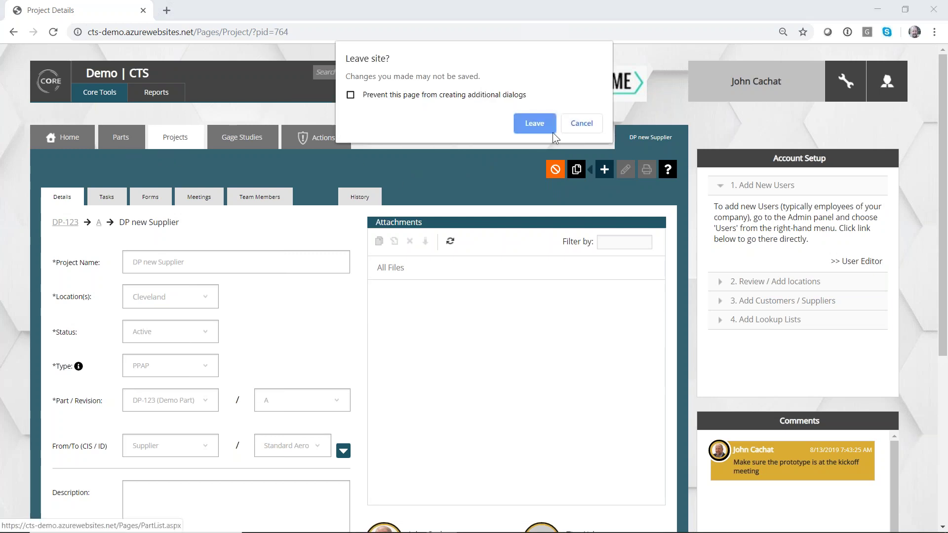
click(540, 130)
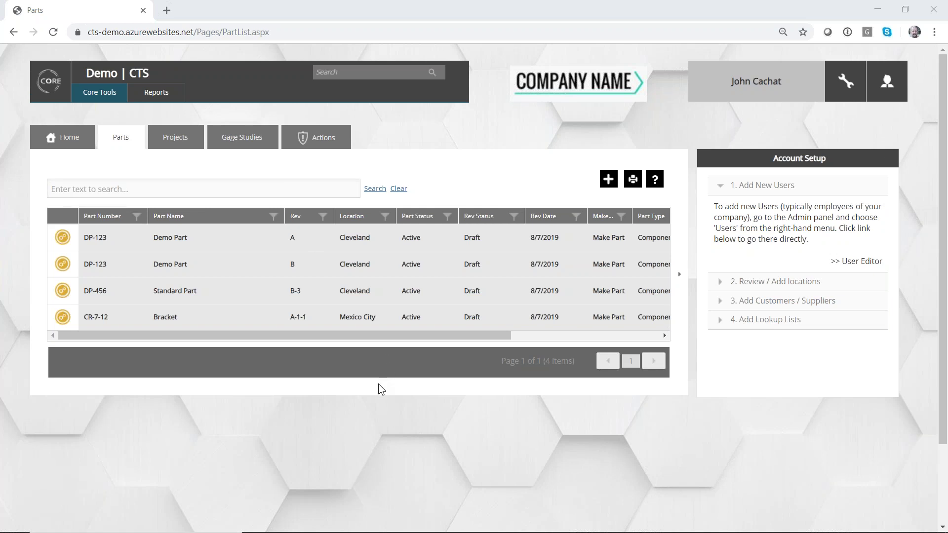
Examine the admin area's company locations, Product Family lookup list and user accounts with their access levels.
click(846, 85)
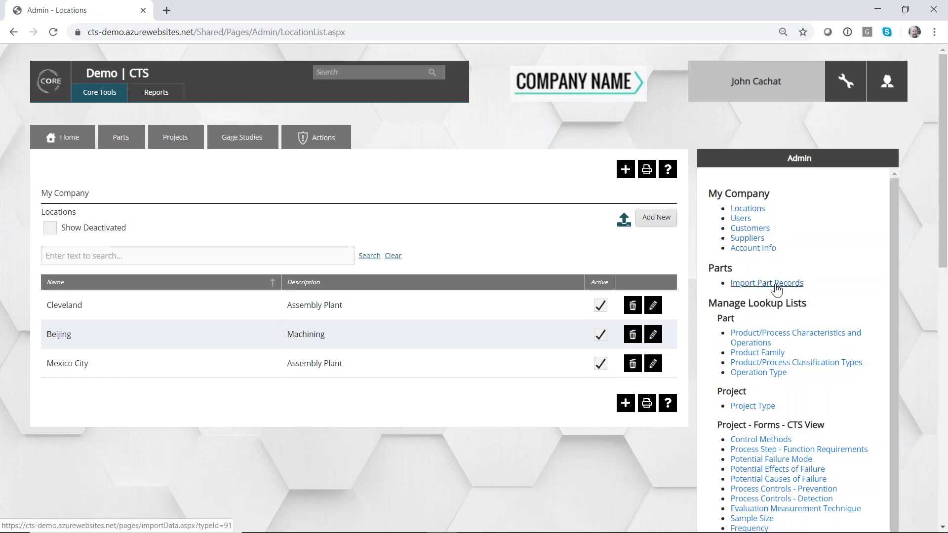
click(766, 354)
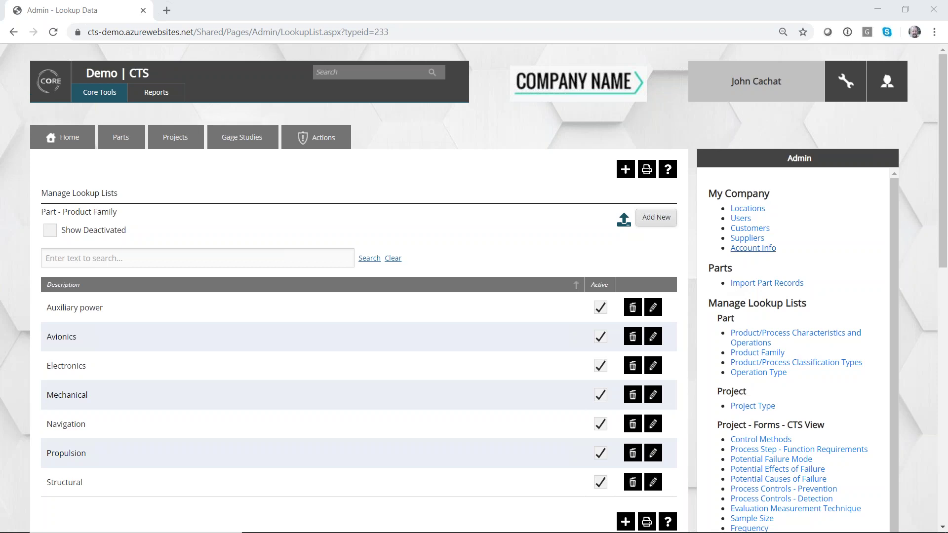
click(742, 209)
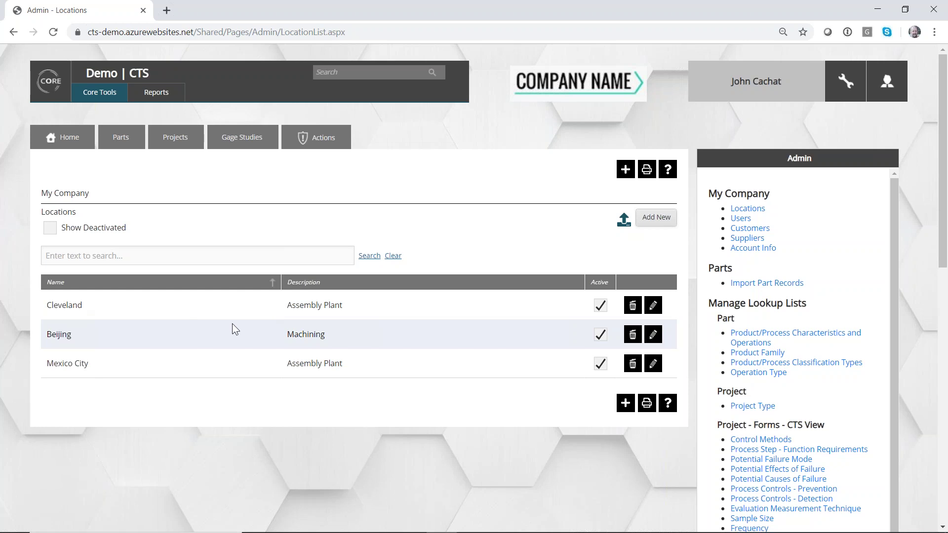
click(740, 219)
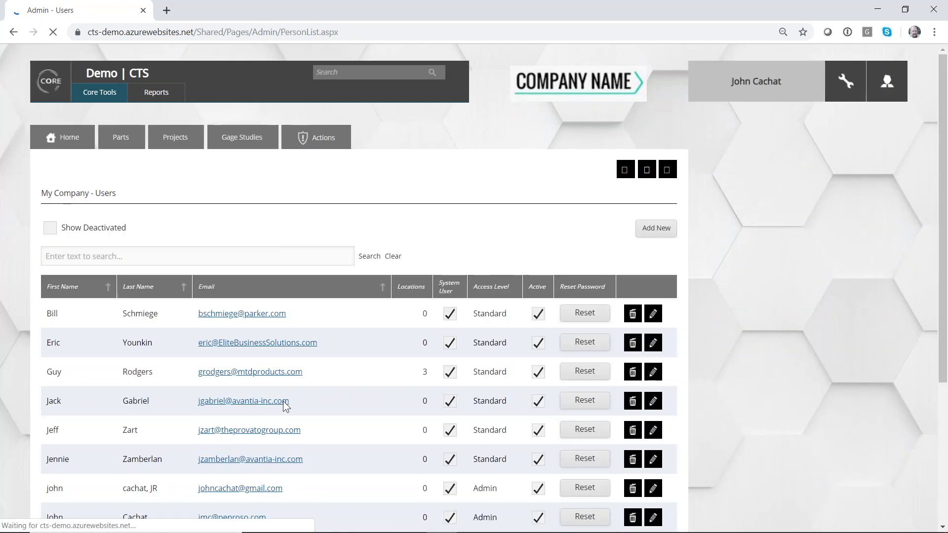
scroll(124, 385, down, 9)
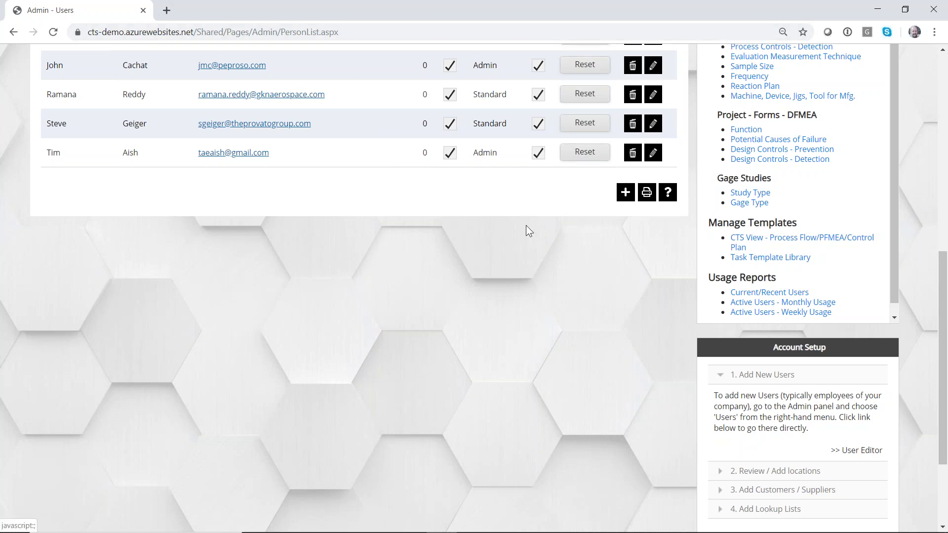
click(13, 33)
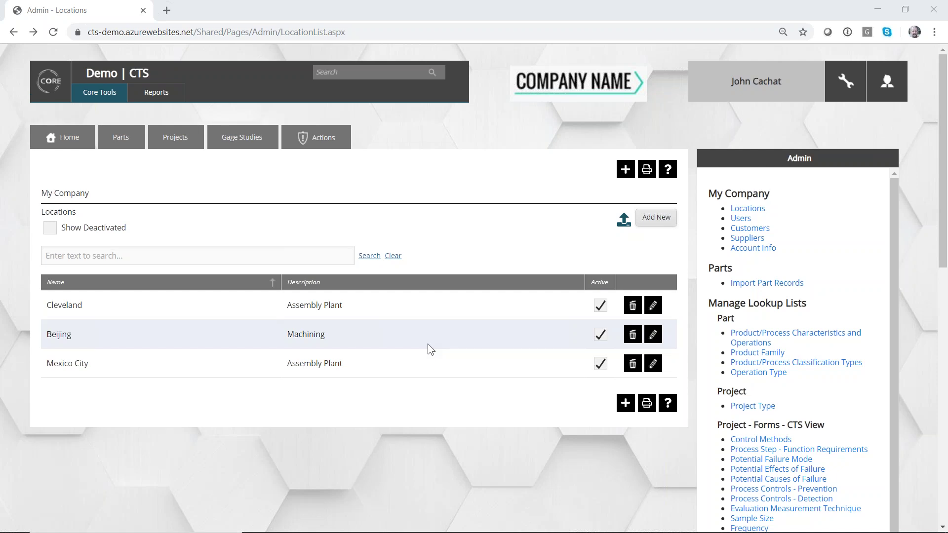
Open the DP new Supplier project from the projects list and review its details and attachments area.
click(183, 145)
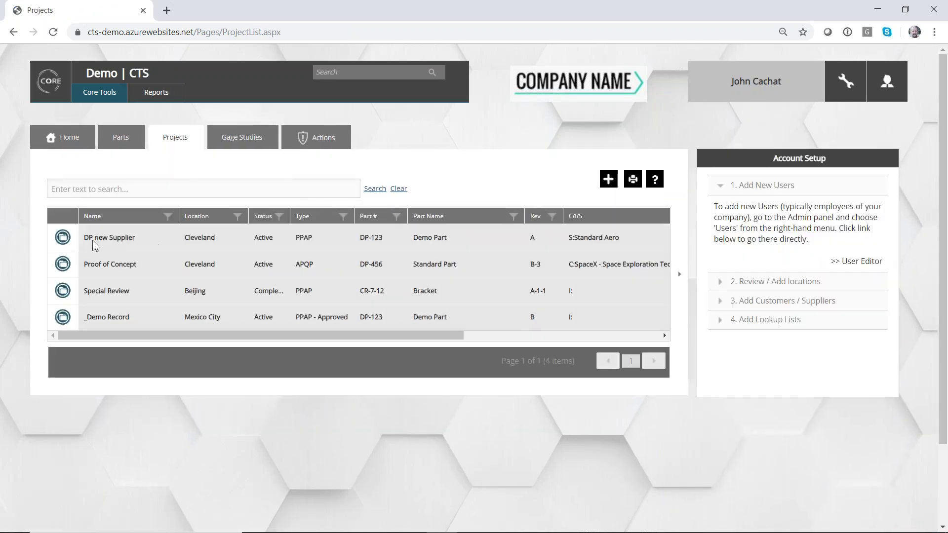
click(59, 240)
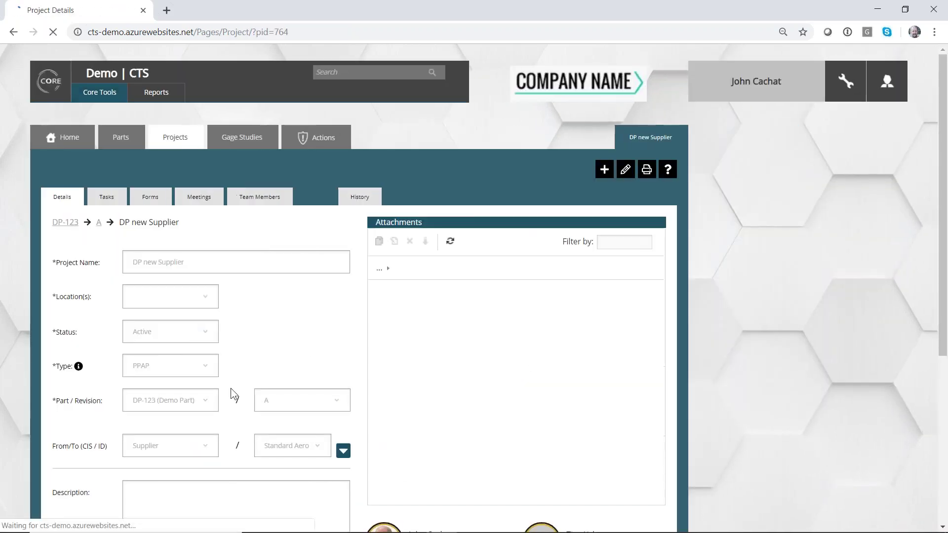
scroll(229, 386, down, 5)
scroll(235, 382, up, 3)
scroll(235, 382, up, 2)
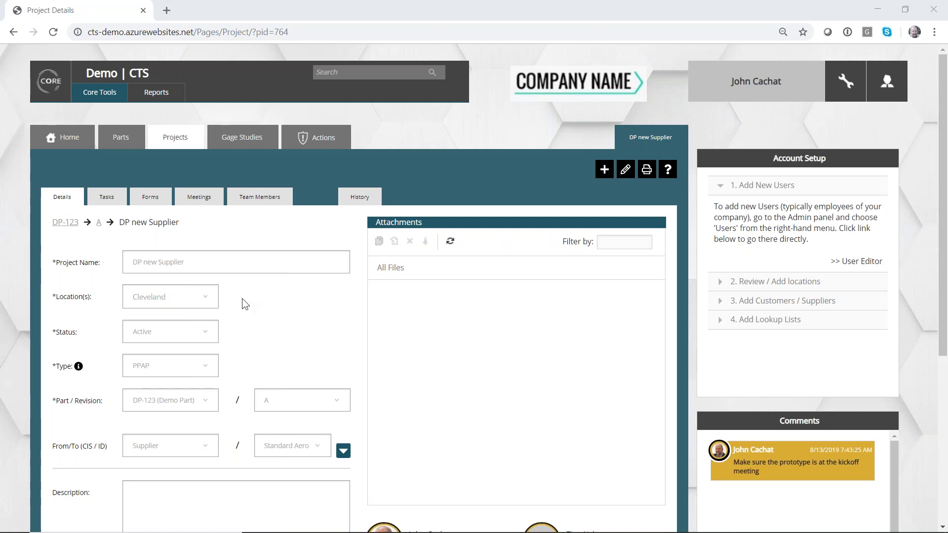
click(381, 271)
Switch to the presentation slideshow and advance to the Leverage IAQG slide.
key(alt+Tab)
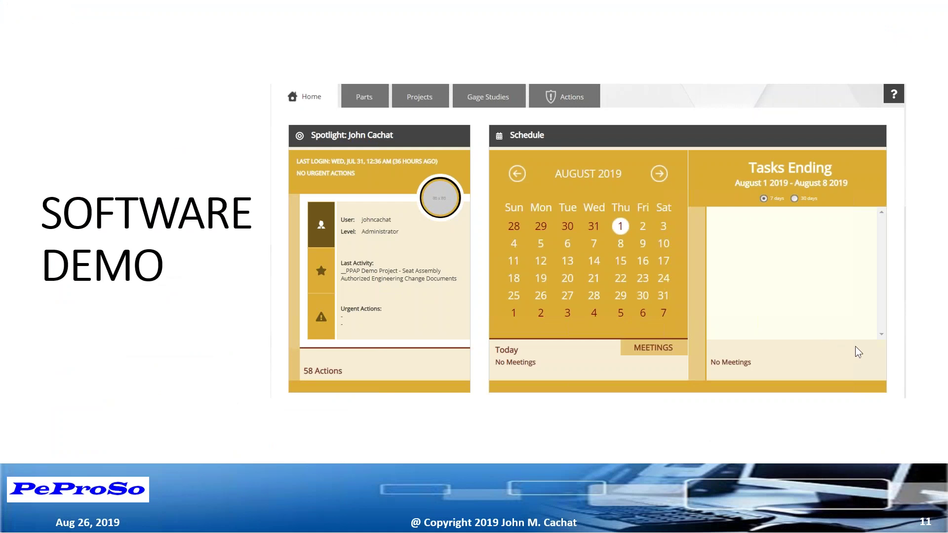
click(575, 321)
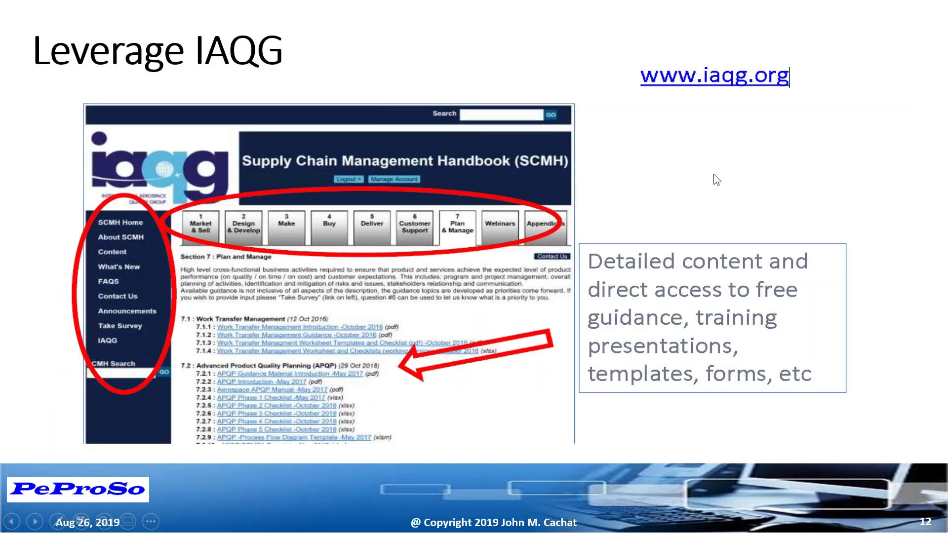